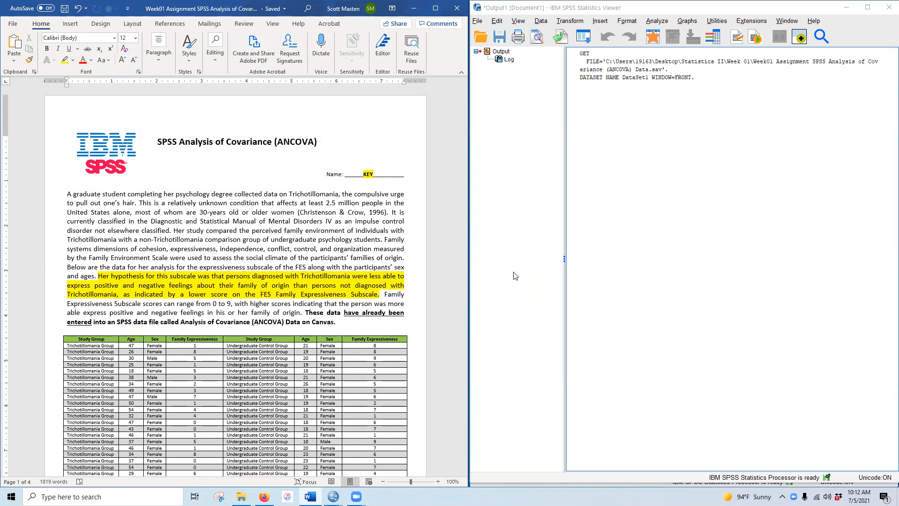
# Read through the assignment document's data table, the ANOVA instructions and the first questions beside the dataset
pyautogui.click(846, 8)
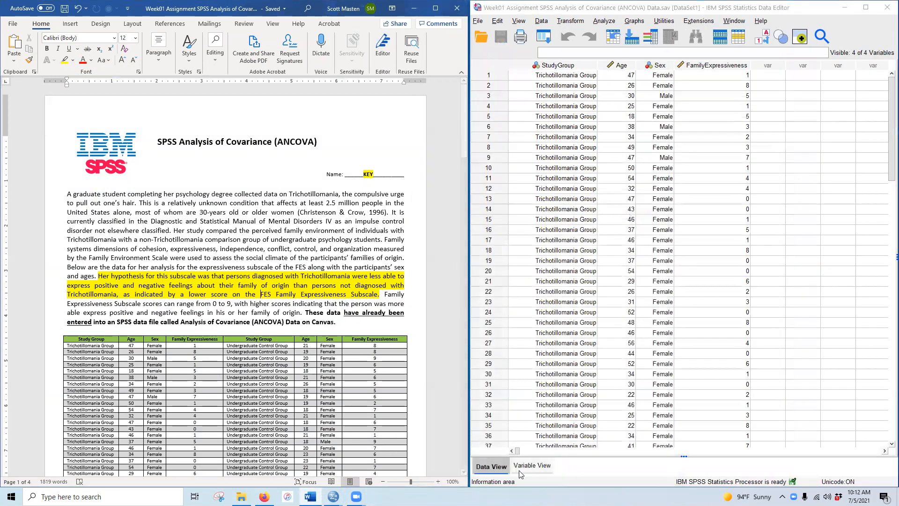
pyautogui.scroll(-2, 177, 415)
pyautogui.scroll(-1, 177, 415)
pyautogui.scroll(-2, 169, 412)
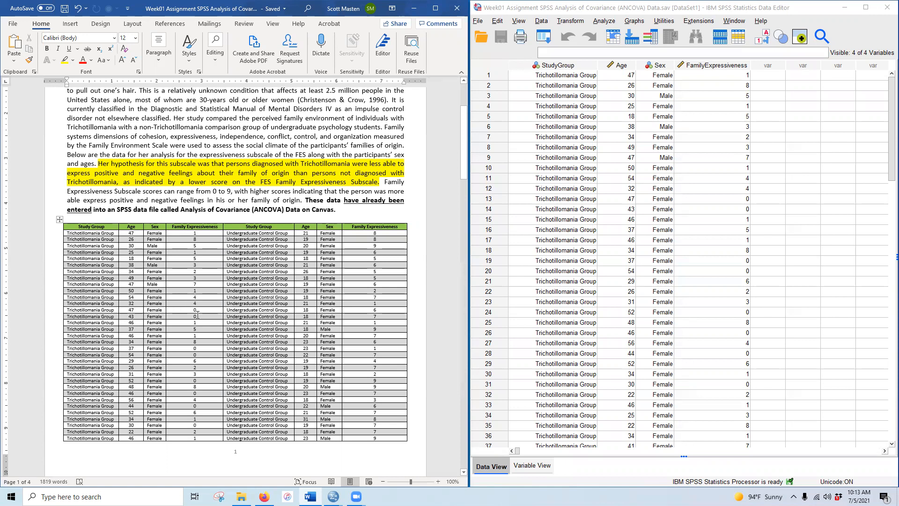
pyautogui.scroll(-1, 160, 320)
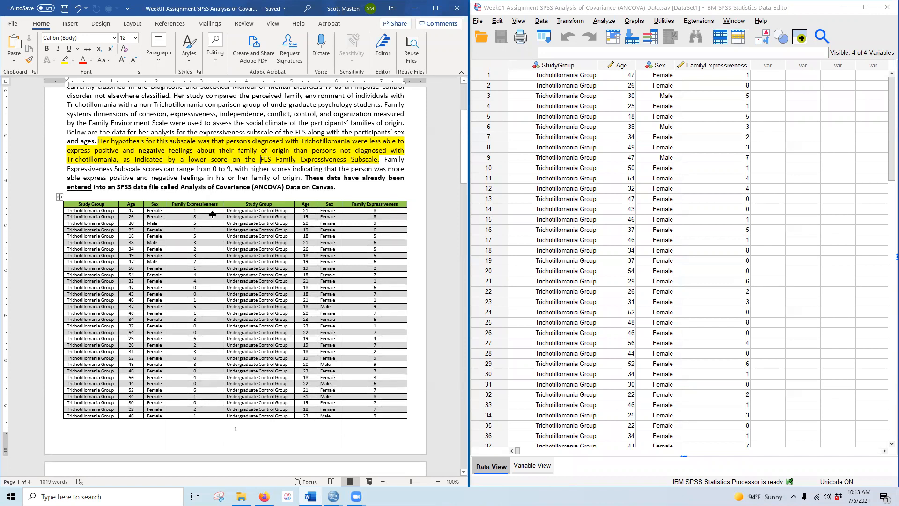
pyautogui.scroll(-2, 205, 360)
pyautogui.scroll(-15, 205, 361)
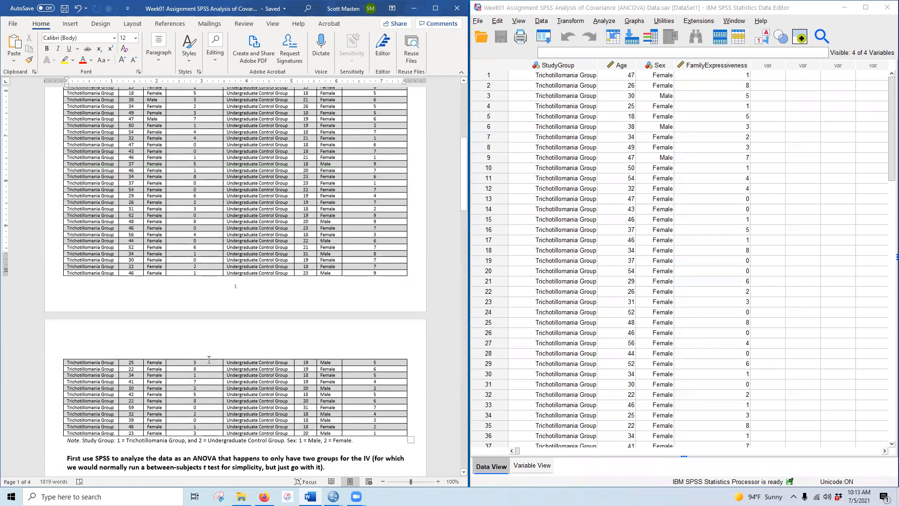
pyautogui.scroll(-4, 209, 360)
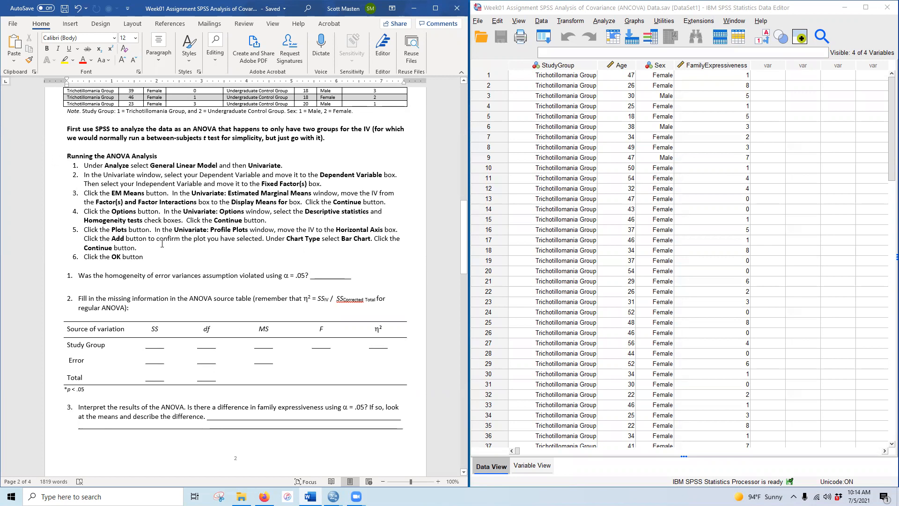
pyautogui.scroll(1, 108, 196)
pyautogui.scroll(3, 134, 244)
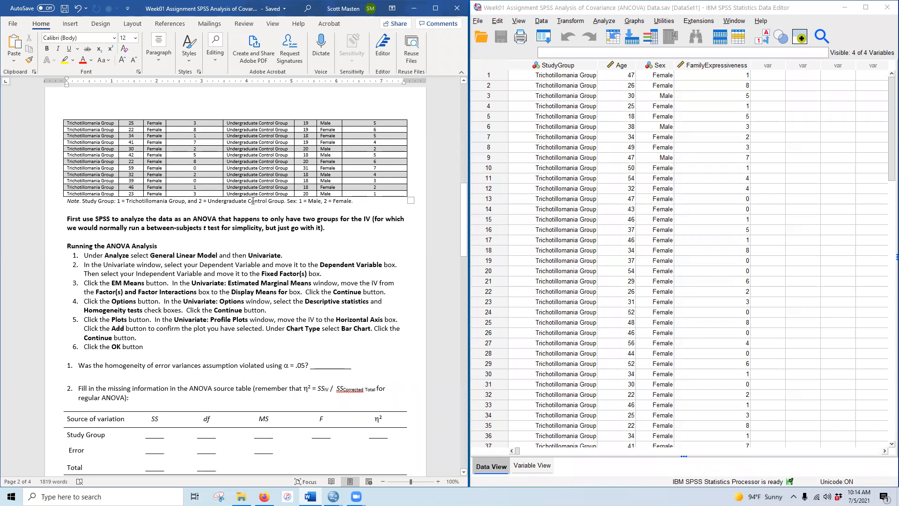
pyautogui.scroll(-6, 206, 296)
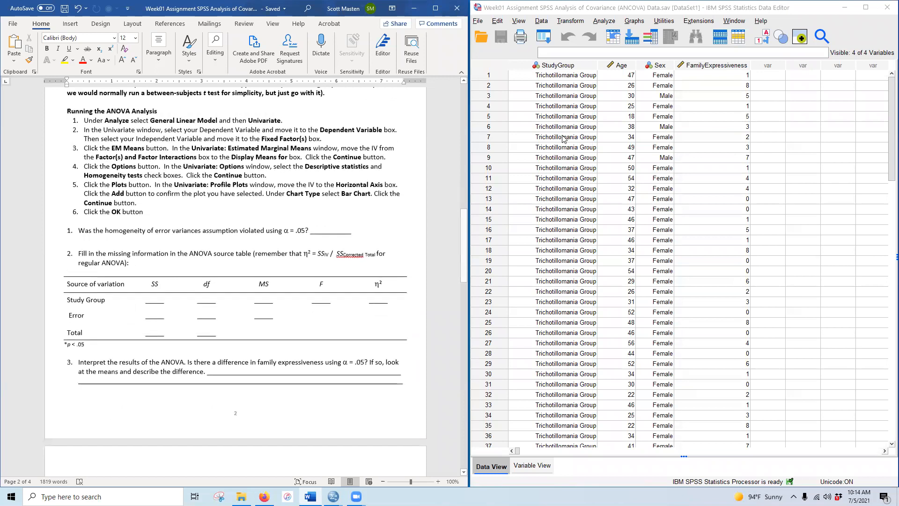
pyautogui.scroll(1, 195, 266)
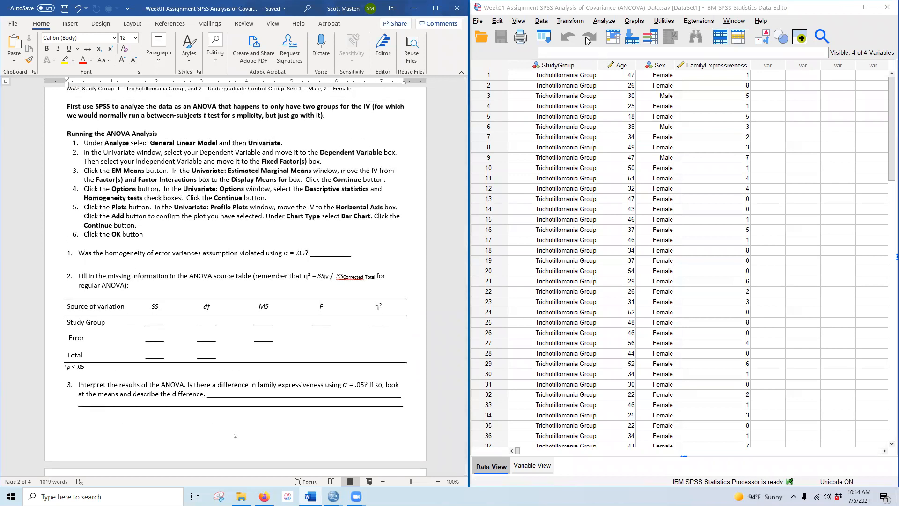
# Set up a General Linear Model Univariate analysis with FamilyExpressiveness as the dependent variable and StudyGroup as the fixed factor
pyautogui.click(605, 21)
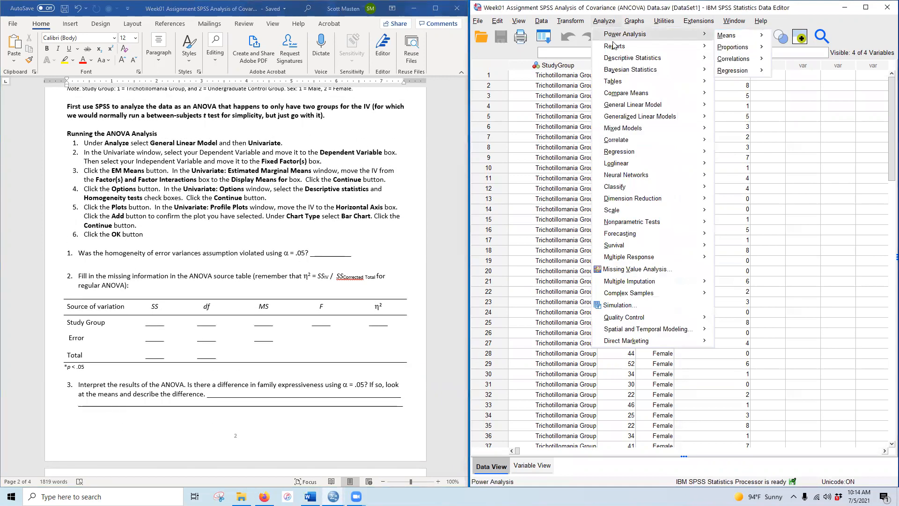
pyautogui.moveTo(621, 60)
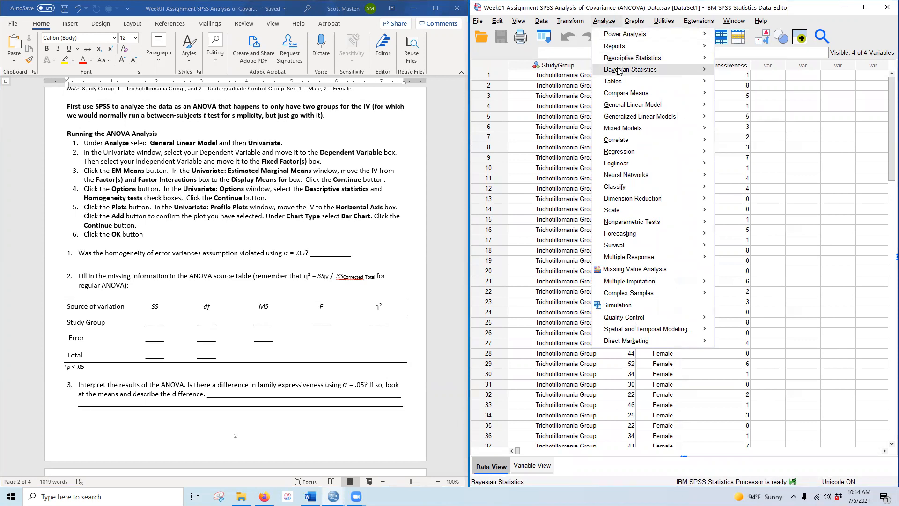
pyautogui.moveTo(630, 106)
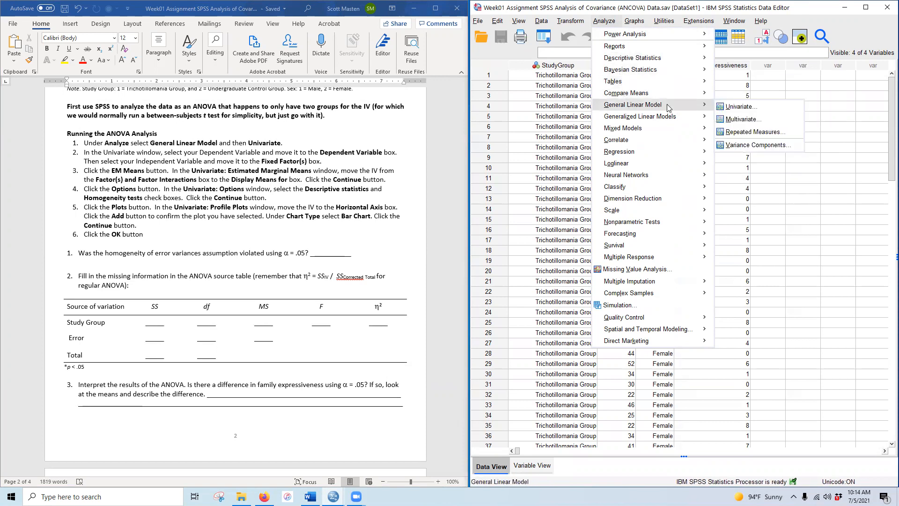
pyautogui.click(726, 109)
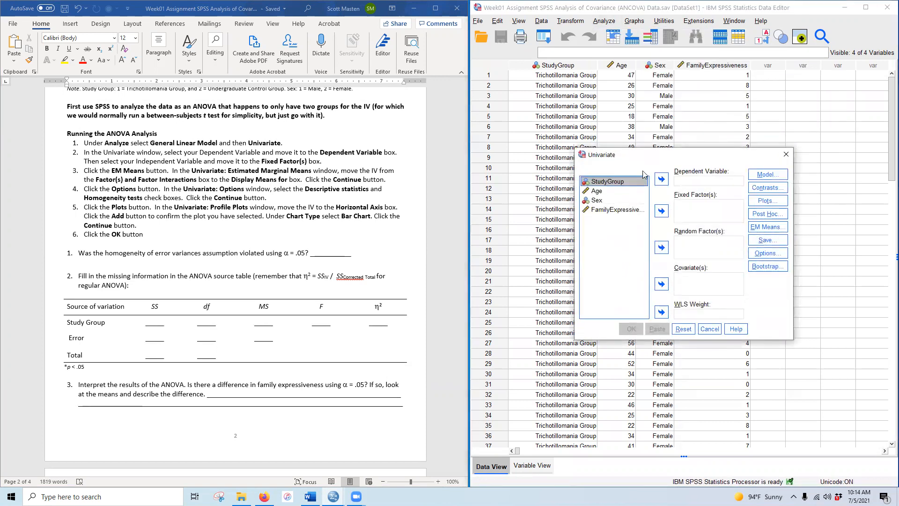
pyautogui.click(662, 211)
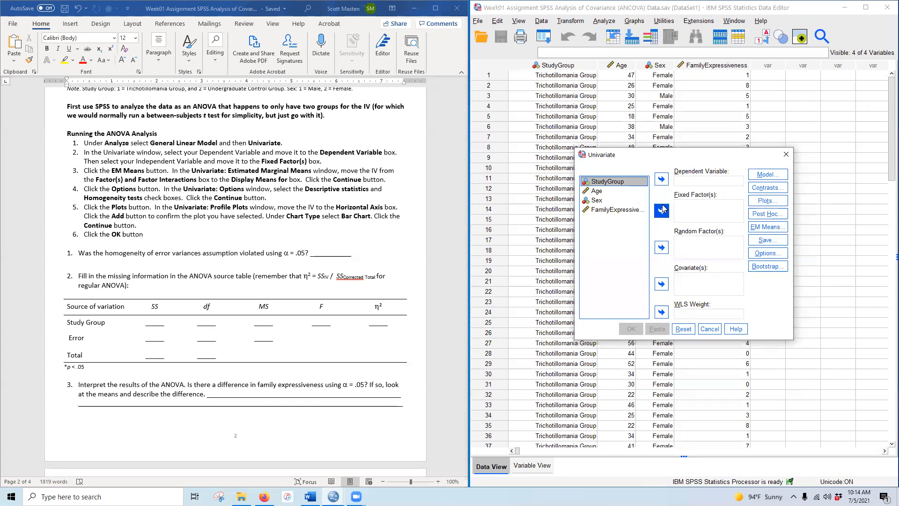
pyautogui.click(613, 201)
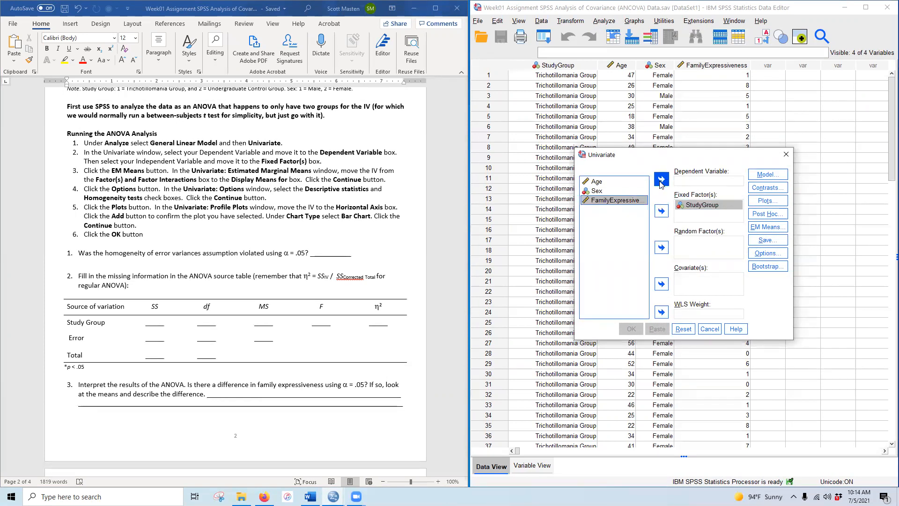
pyautogui.click(661, 180)
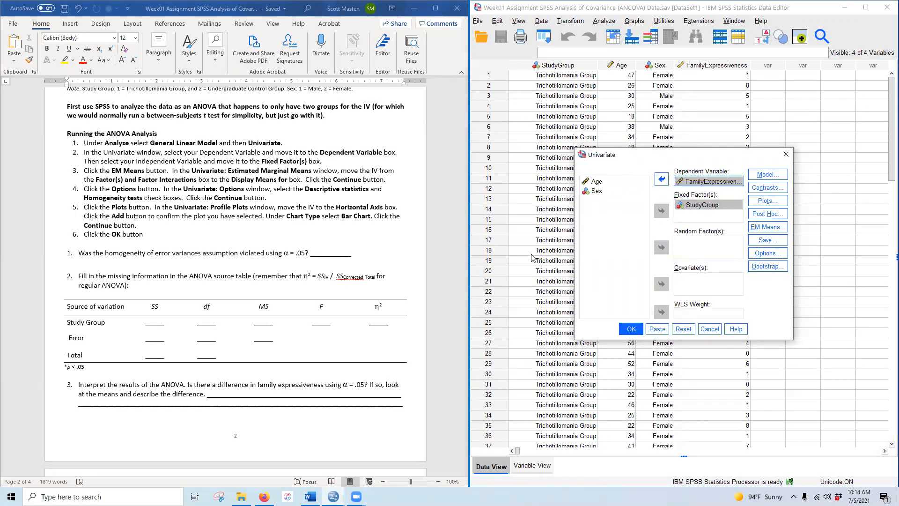
# Request estimated marginal means displayed for StudyGroup
pyautogui.click(766, 227)
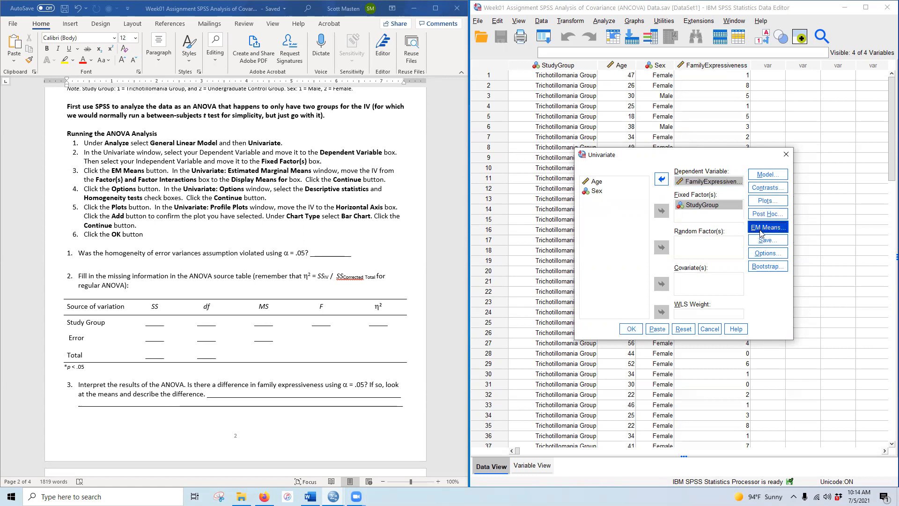
pyautogui.click(602, 226)
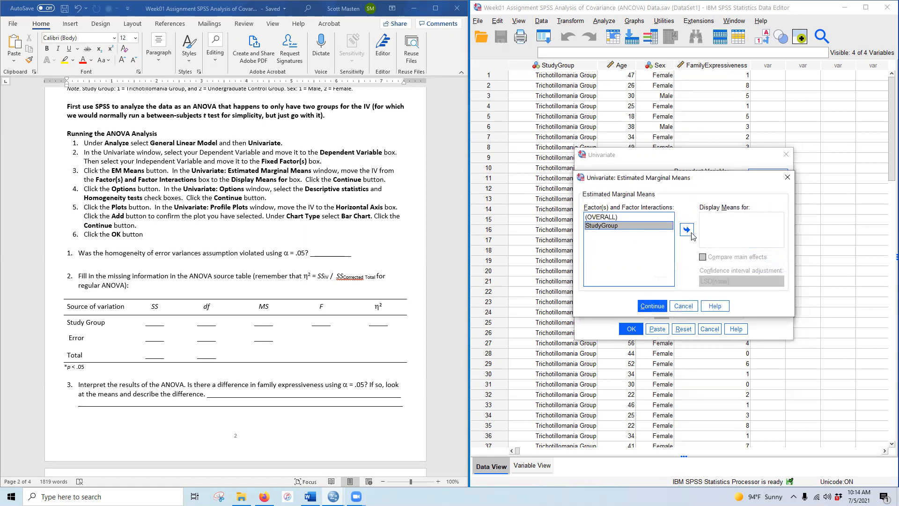
pyautogui.click(686, 229)
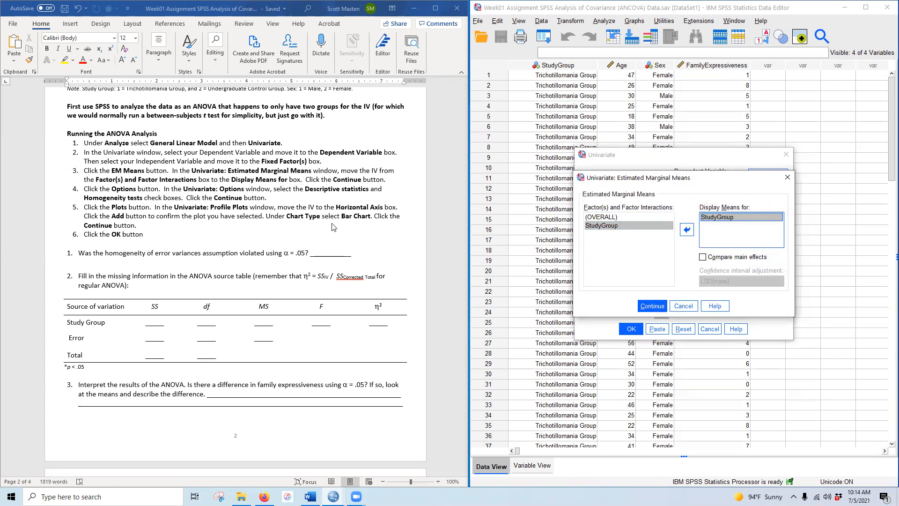
pyautogui.click(651, 307)
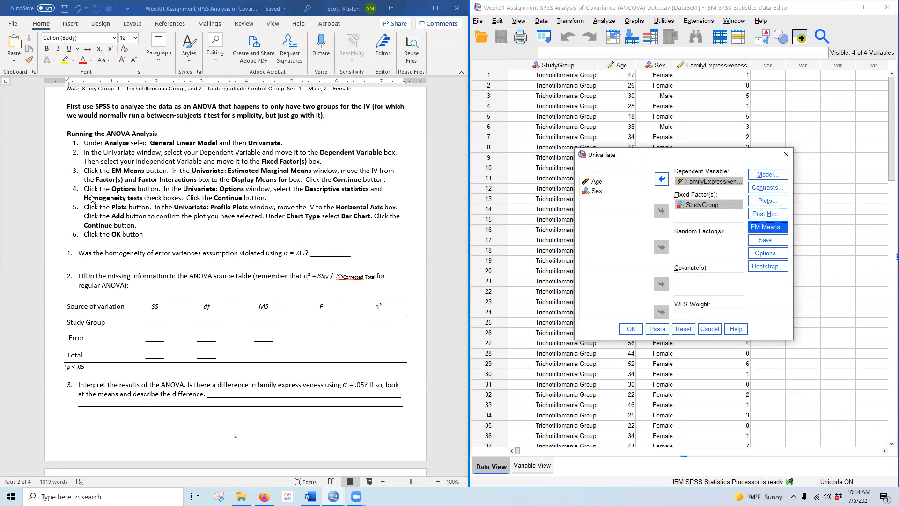
# Enable descriptive statistics and homogeneity tests in the Univariate options
pyautogui.click(768, 253)
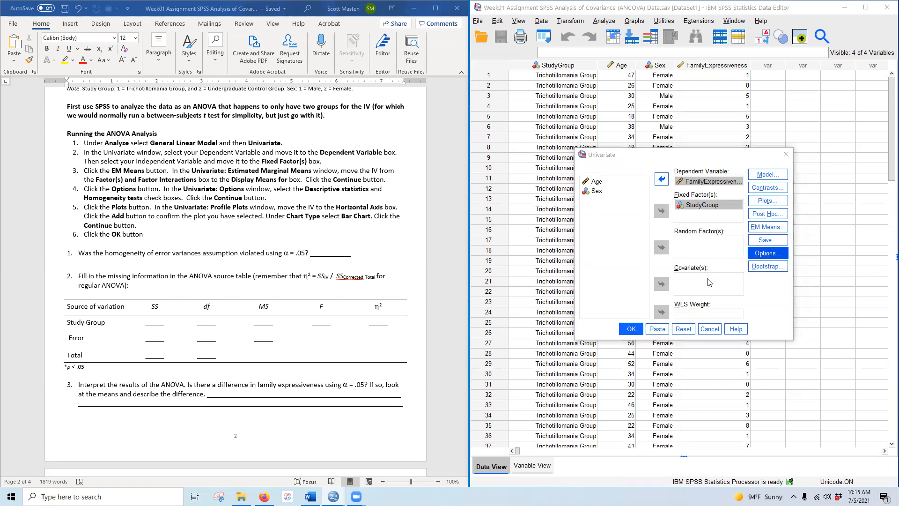
pyautogui.click(613, 154)
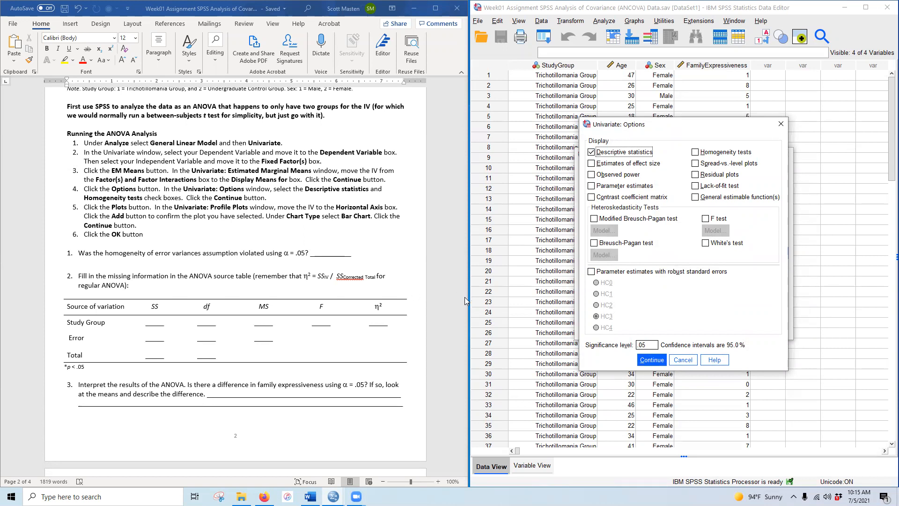
pyautogui.click(695, 153)
pyautogui.click(651, 360)
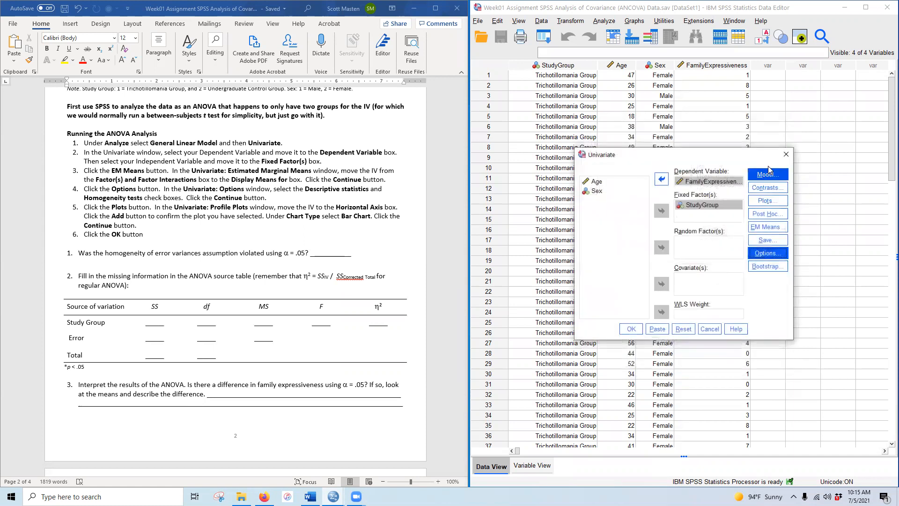
# Add a bar-chart profile plot with StudyGroup on the horizontal axis and run the analysis
pyautogui.click(775, 201)
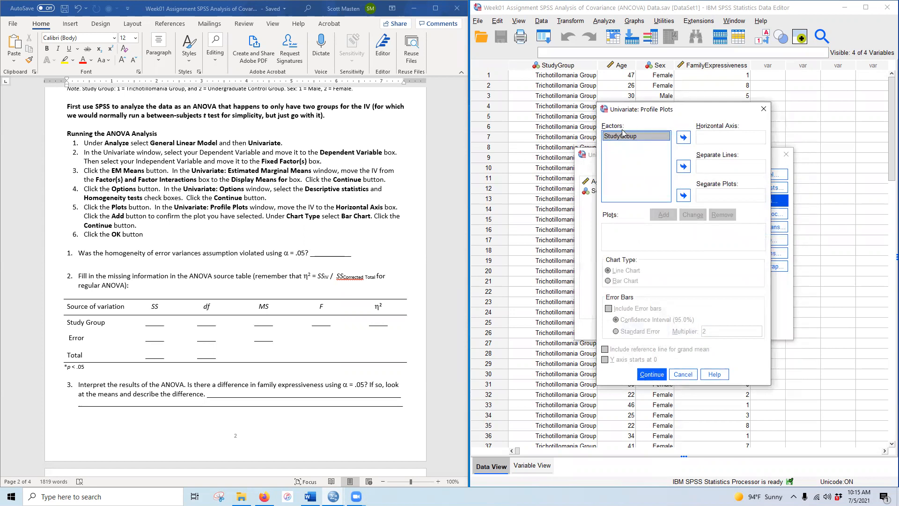
pyautogui.click(684, 137)
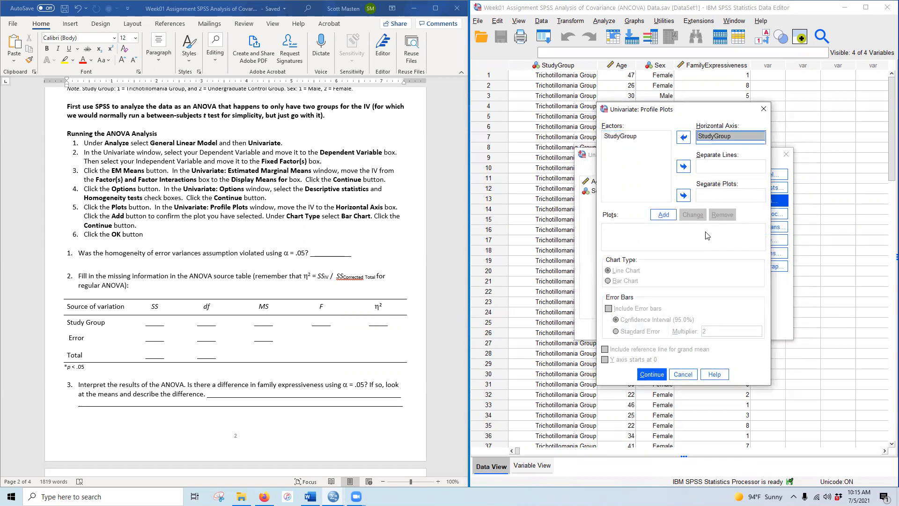
pyautogui.click(662, 214)
pyautogui.click(638, 281)
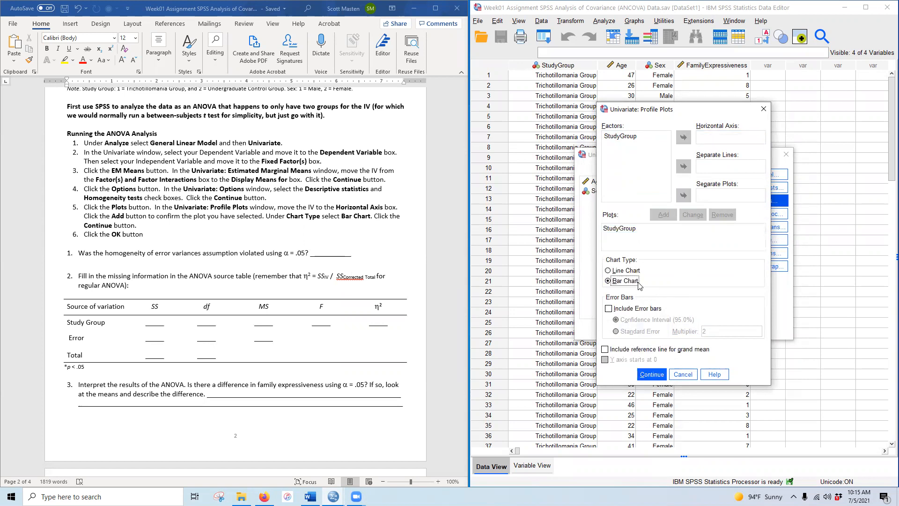
pyautogui.click(653, 374)
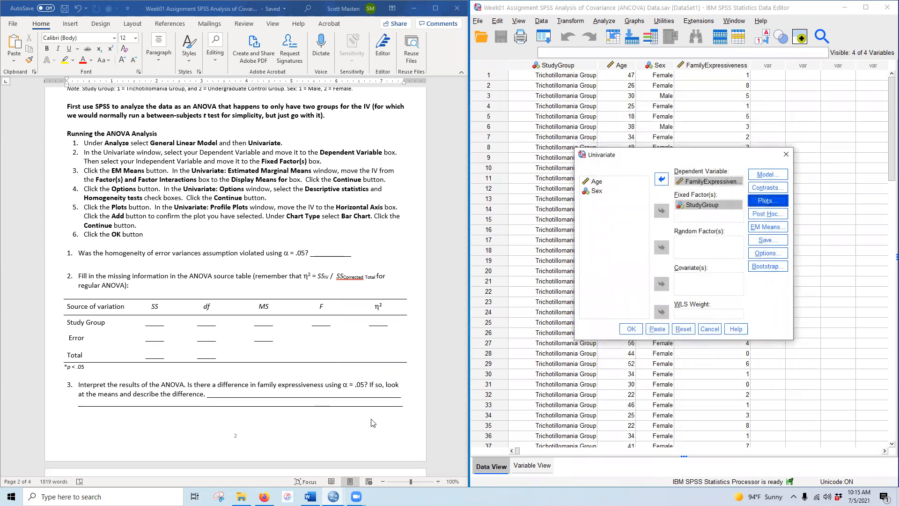
pyautogui.click(631, 329)
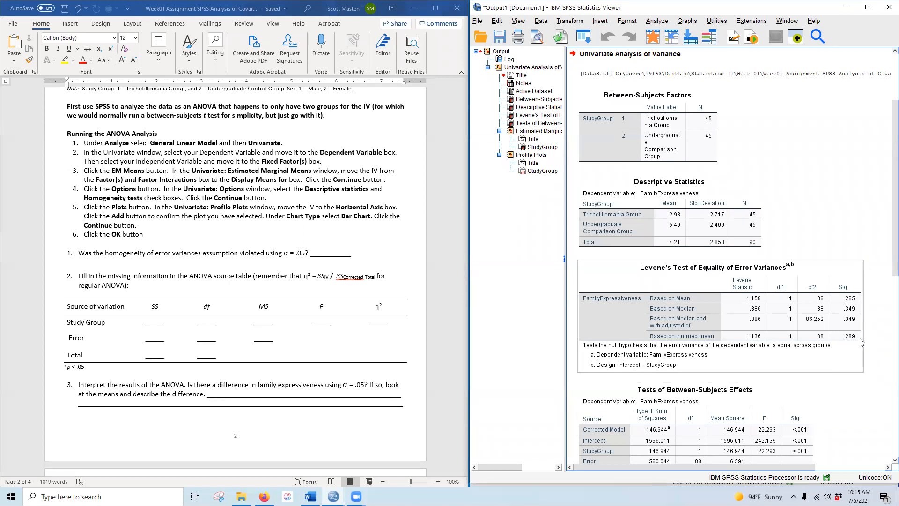
# Answer question 1 on the homogeneity of error variances with "No", consulting Levene's test in the output
pyautogui.scroll(-1, 260, 366)
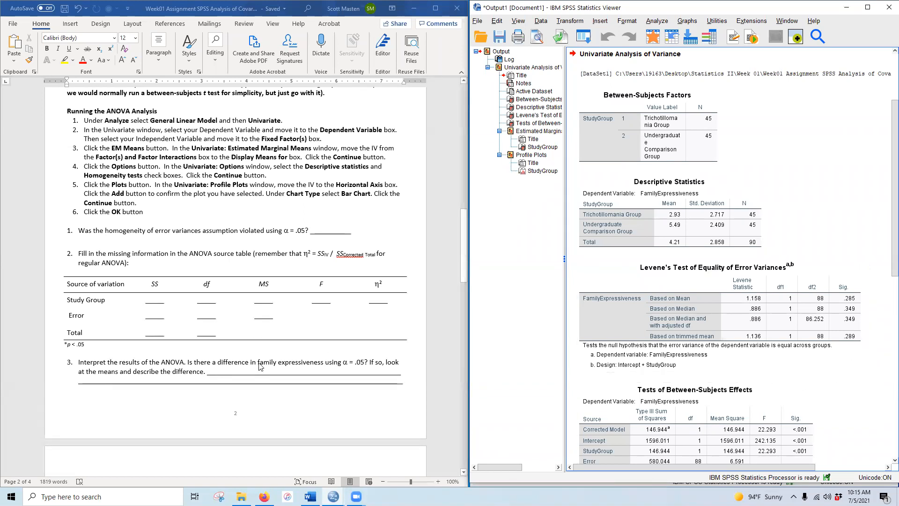
pyautogui.scroll(-2, 260, 365)
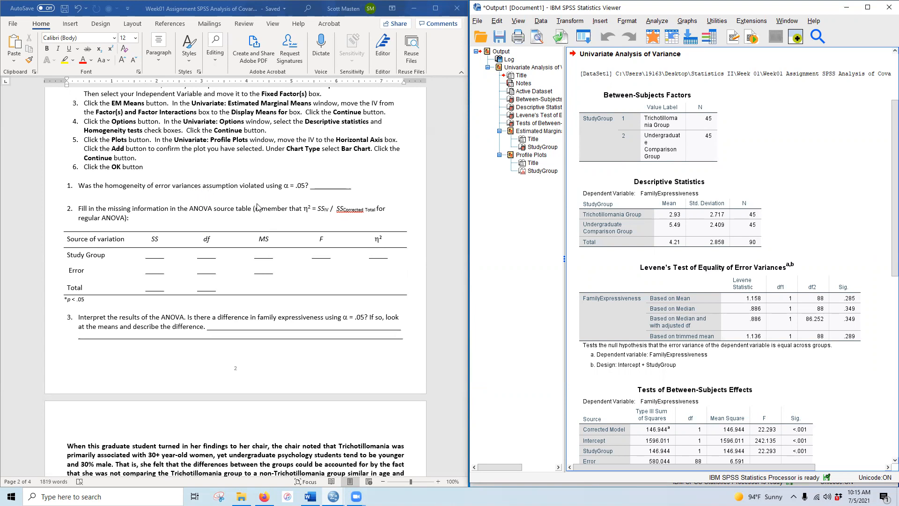
pyautogui.scroll(-1, 859, 217)
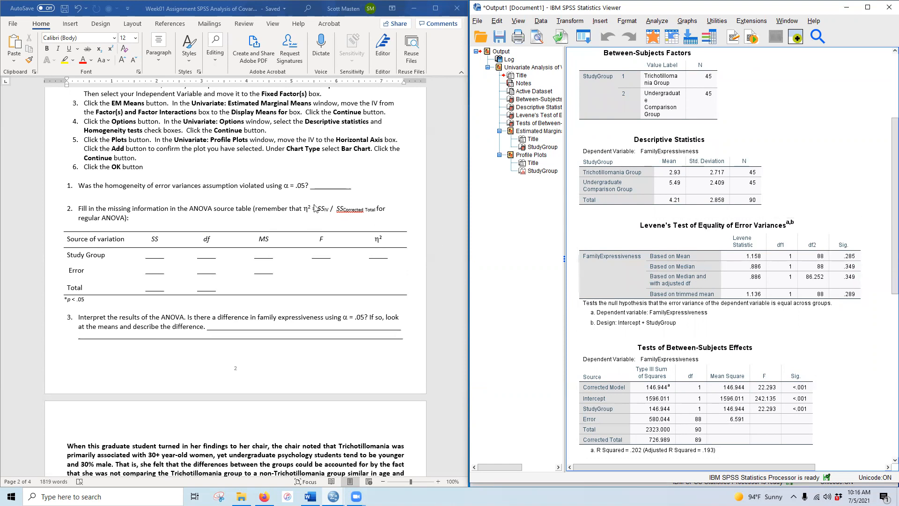
pyautogui.click(341, 189)
pyautogui.click(326, 185)
pyautogui.write('No')
# Make the "No" answer to question 1 bold with yellow highlighting
pyautogui.moveTo(325, 186); pyautogui.dragTo(334, 185)
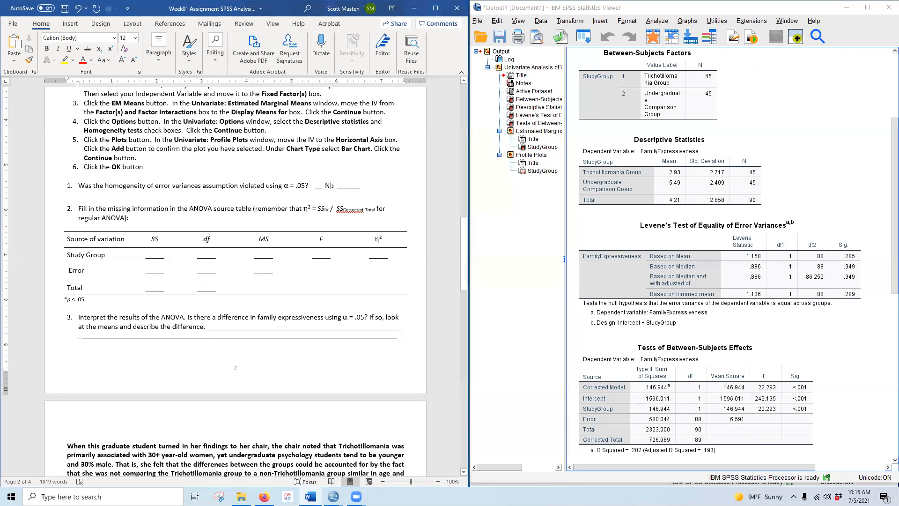
pyautogui.click(46, 49)
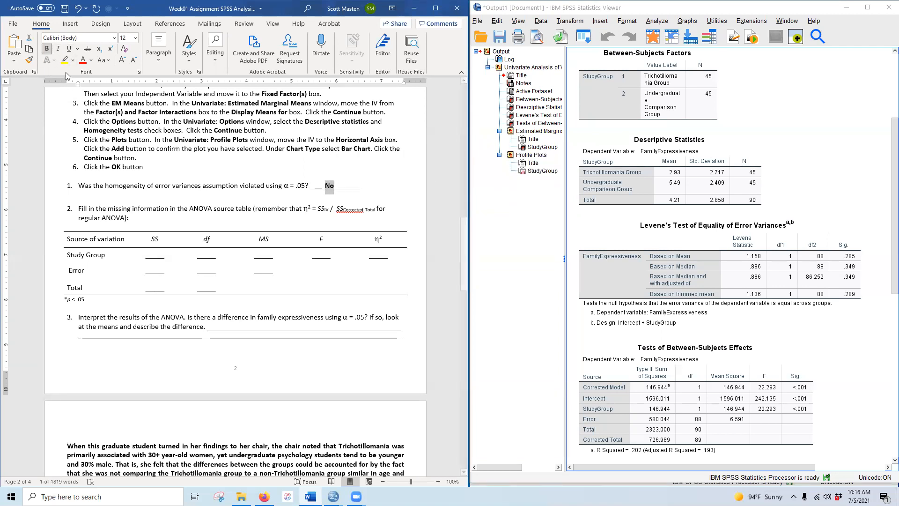
pyautogui.click(65, 60)
# Fill in the Study Group row of the ANOVA source table with SS 146.94, df 1 and MS 146.94
pyautogui.scroll(-3, 199, 319)
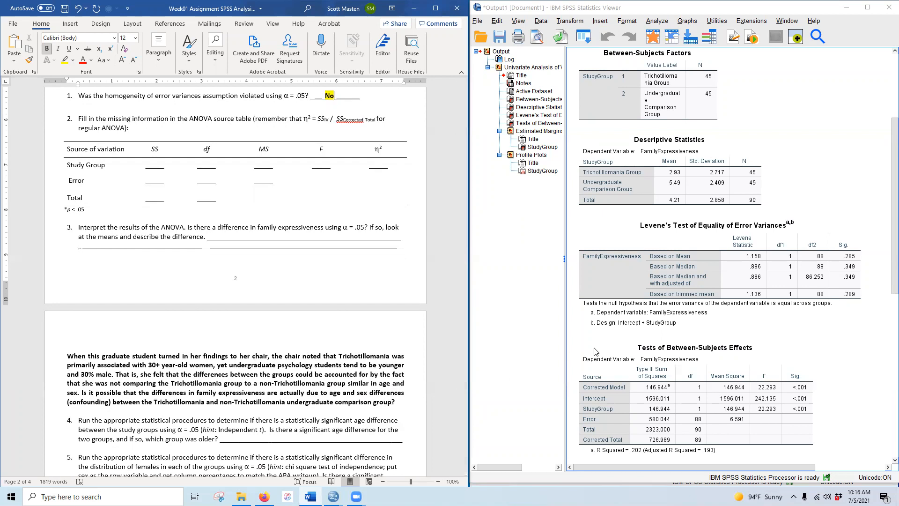
pyautogui.scroll(-1, 631, 341)
pyautogui.scroll(-5, 620, 349)
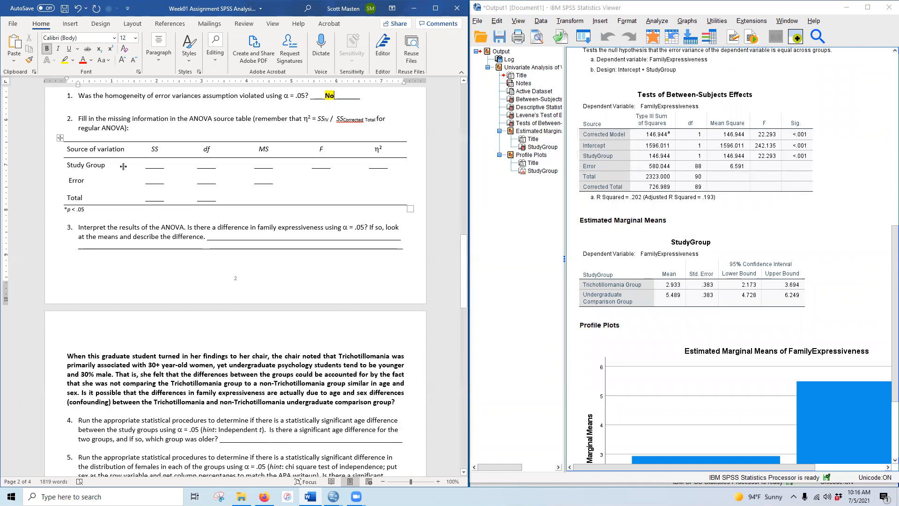
pyautogui.doubleClick(150, 163)
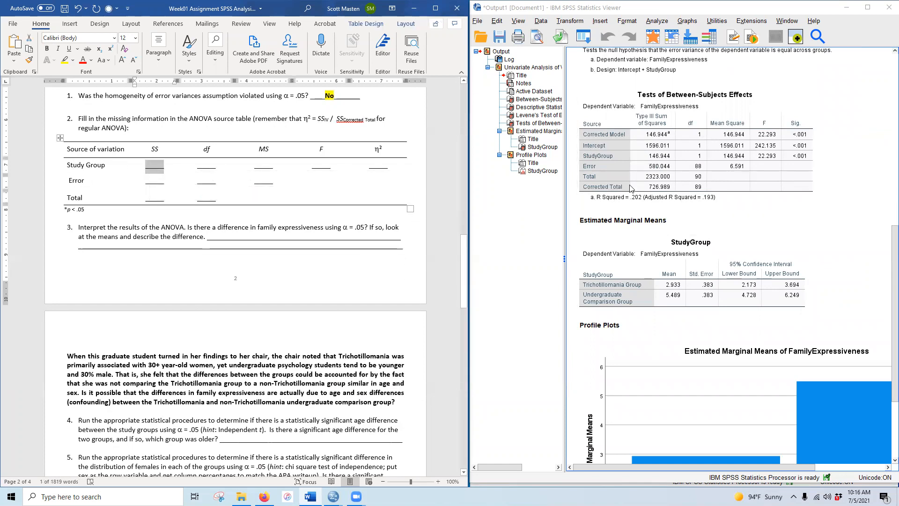
pyautogui.write('146.94')
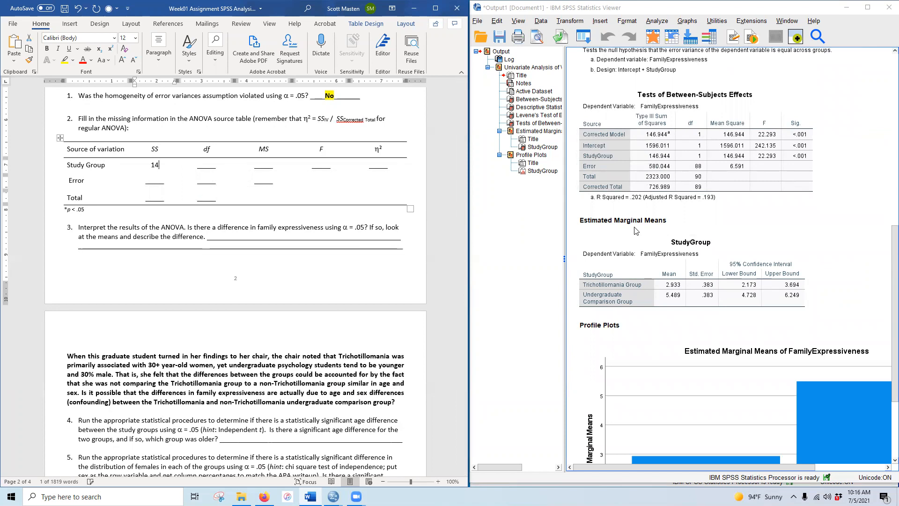
pyautogui.doubleClick(202, 167)
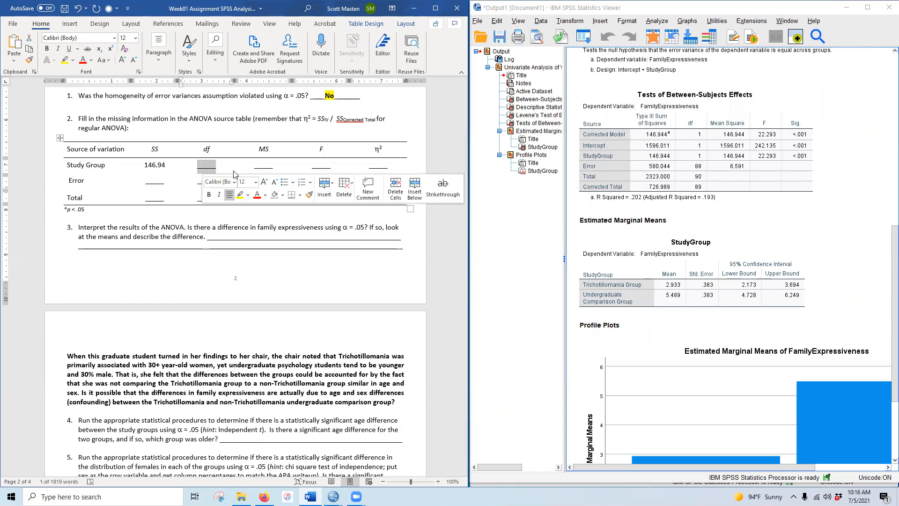
pyautogui.write('1')
pyautogui.doubleClick(272, 166)
pyautogui.write('14')
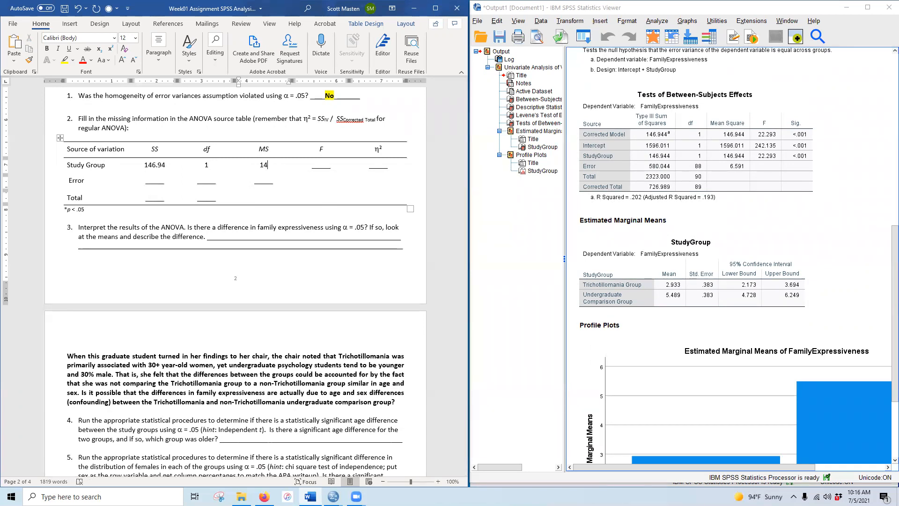
pyautogui.write('6.94')
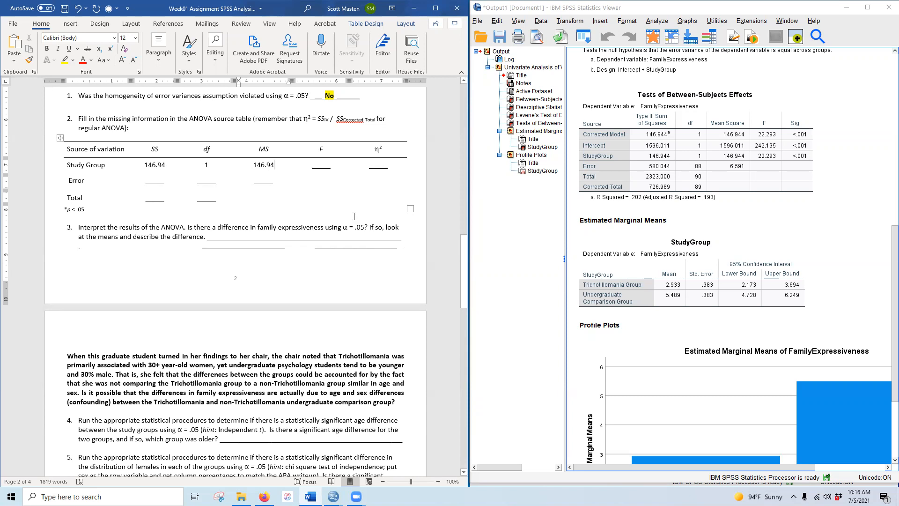
# Enter Study Group's F value as 22.29 with an asterisk for significance, checking the Sig. value in the output
pyautogui.doubleClick(318, 165)
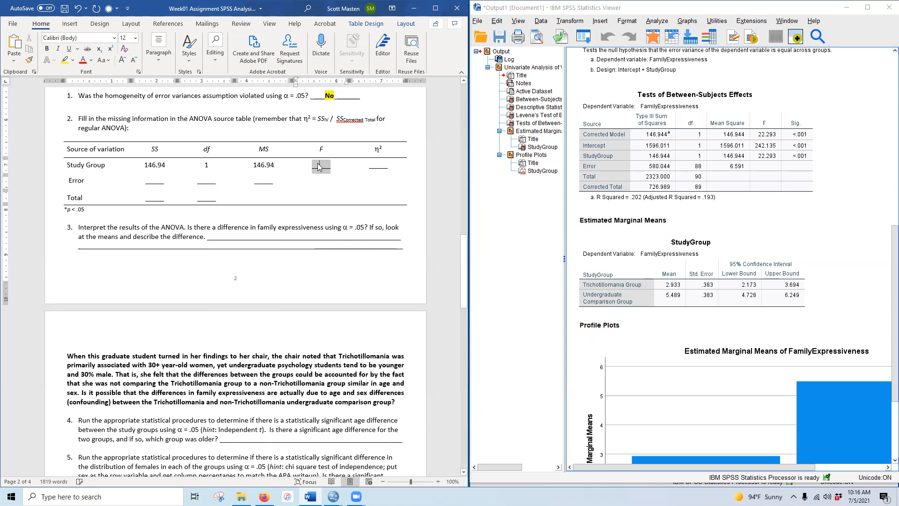
pyautogui.write('22.29')
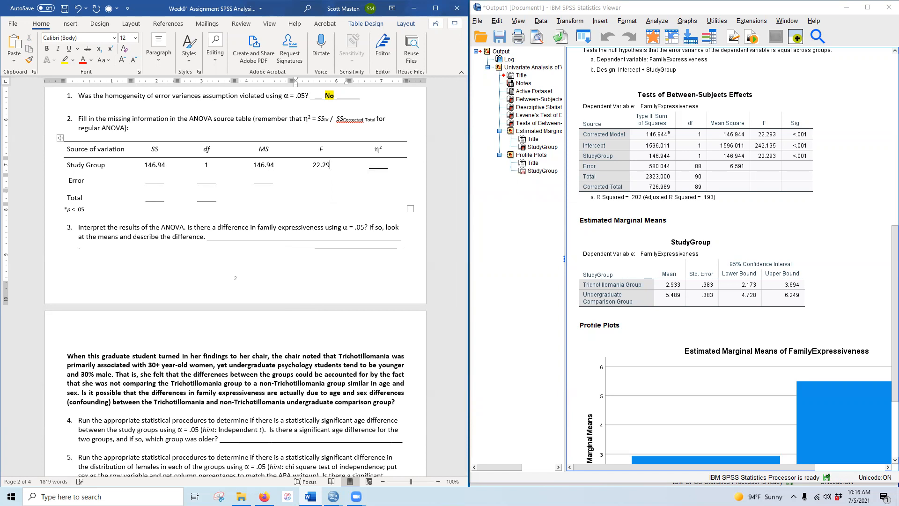
pyautogui.write('*')
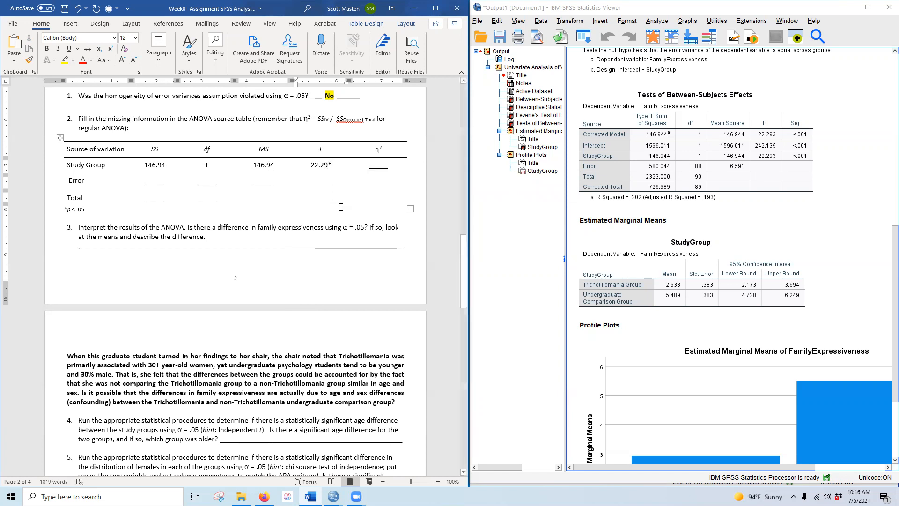
pyautogui.click(805, 152)
# Fill in the Error row of the ANOVA source table with SS 580.04, df 88 and MS 6.59
pyautogui.doubleClick(148, 181)
pyautogui.click(668, 177)
pyautogui.click(600, 274)
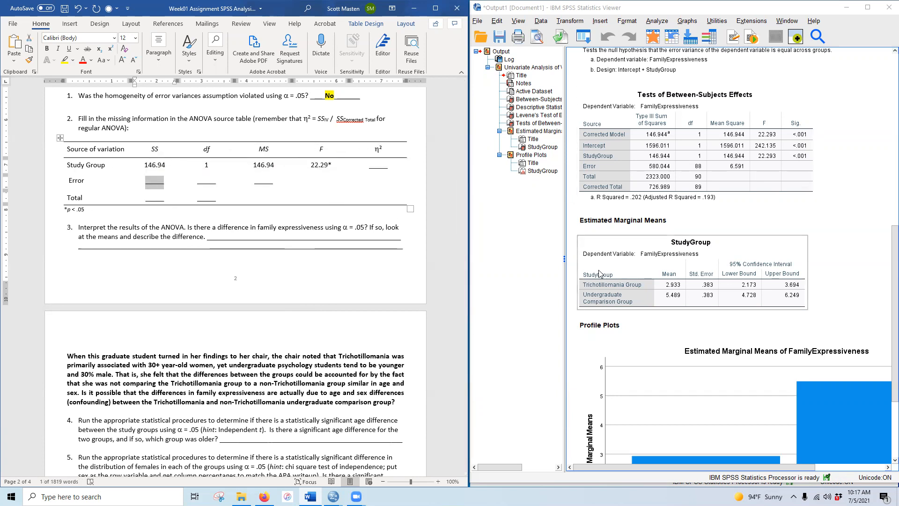
pyautogui.write('580.04')
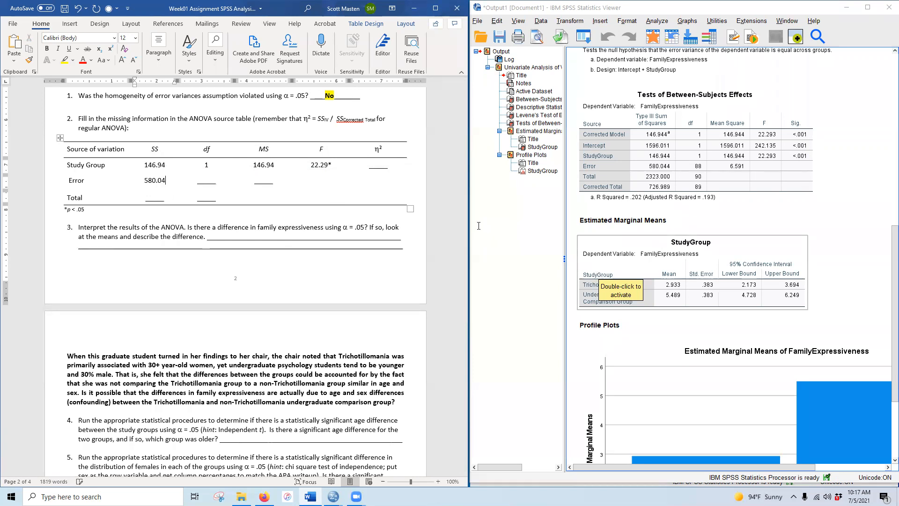
pyautogui.doubleClick(206, 182)
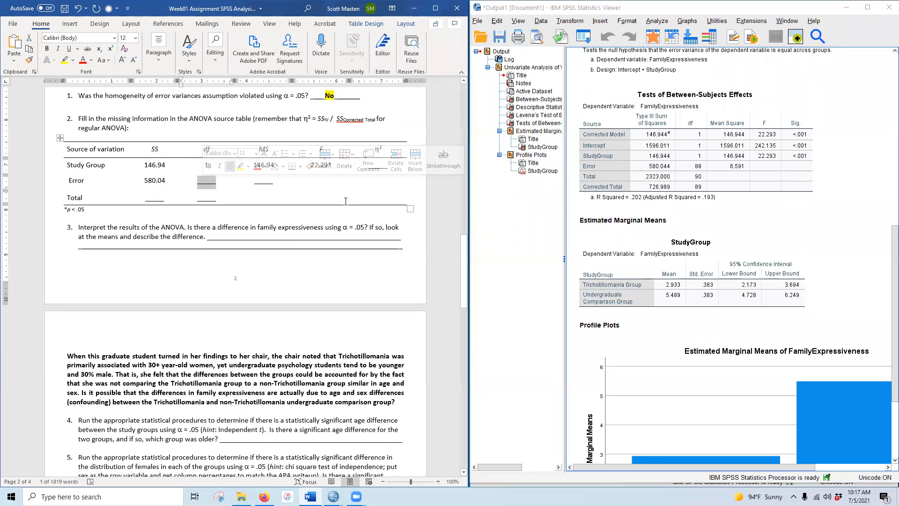
pyautogui.write('88')
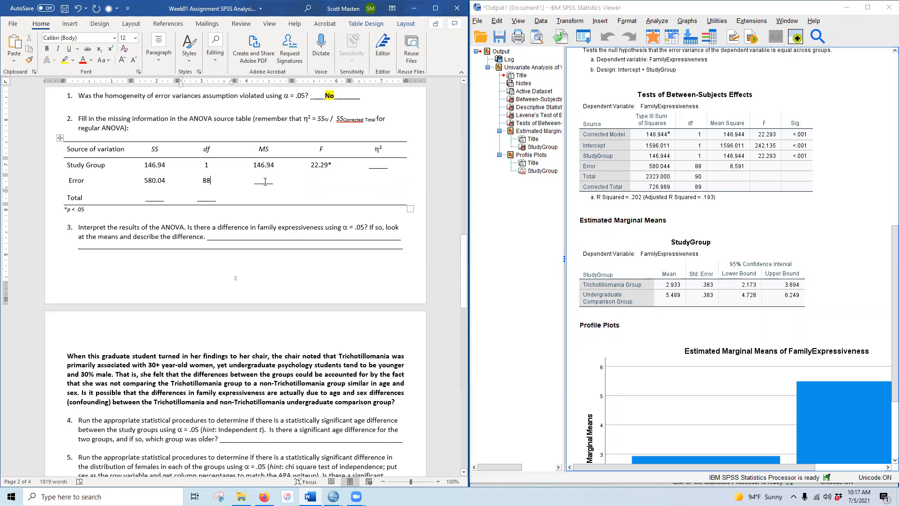
pyautogui.doubleClick(265, 182)
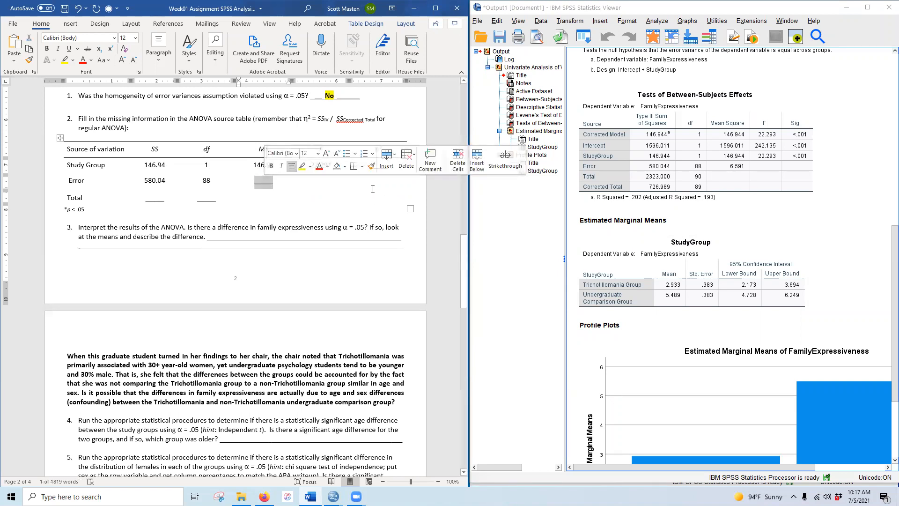
pyautogui.write('6.59')
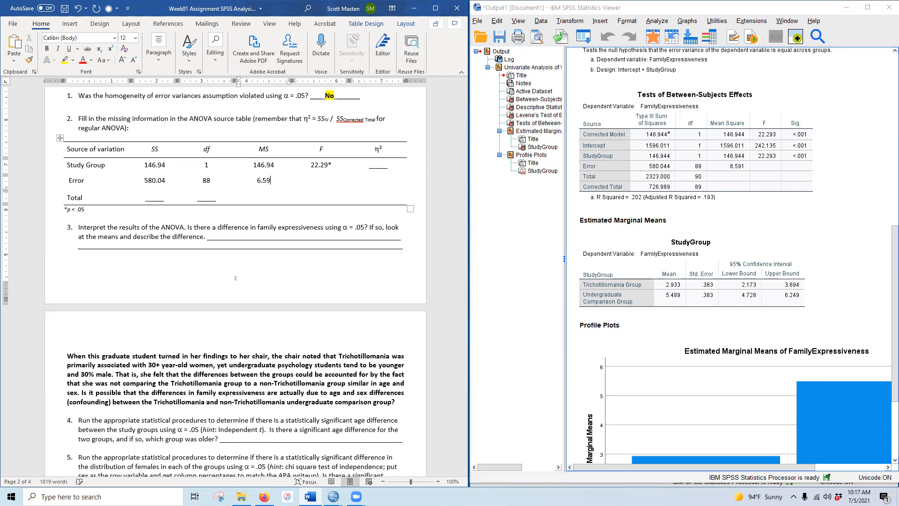
# Open Calculator and add the Study Group and Error sums of squares, 146.94 + 580.04
pyautogui.doubleClick(153, 199)
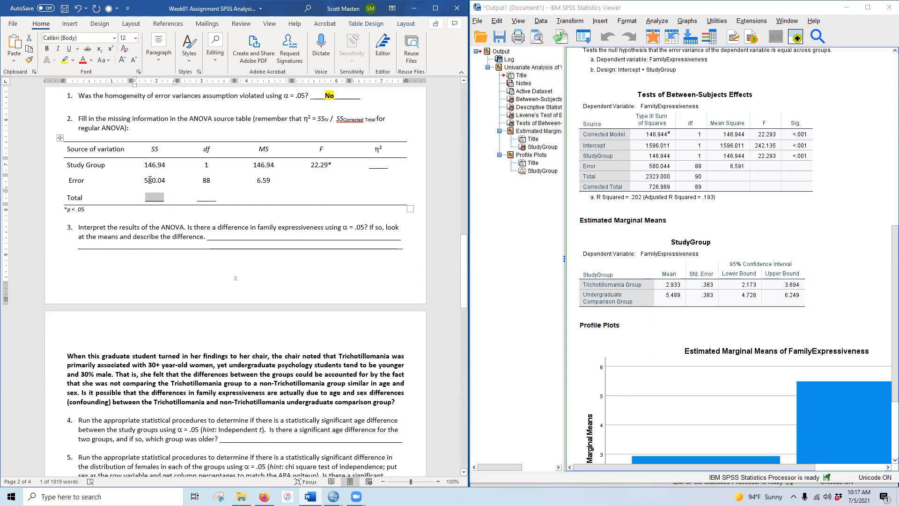
pyautogui.click(658, 188)
pyautogui.click(11, 496)
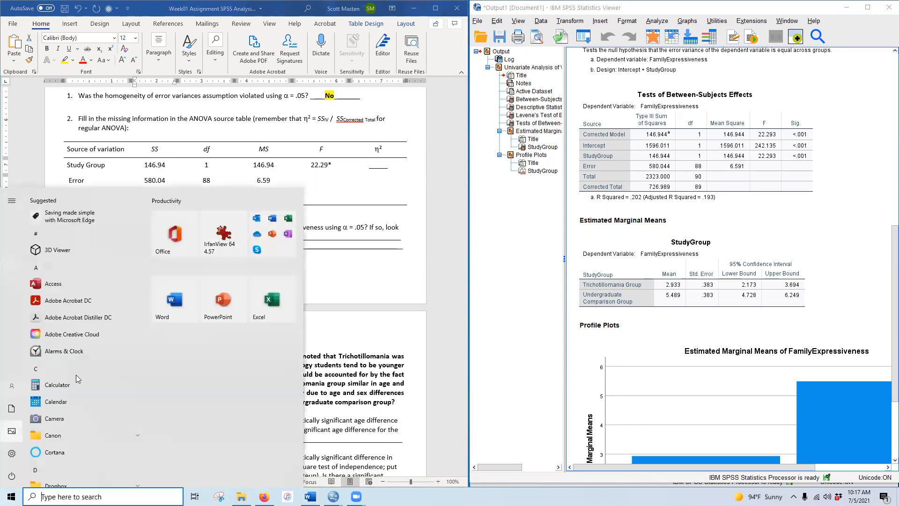
pyautogui.click(103, 385)
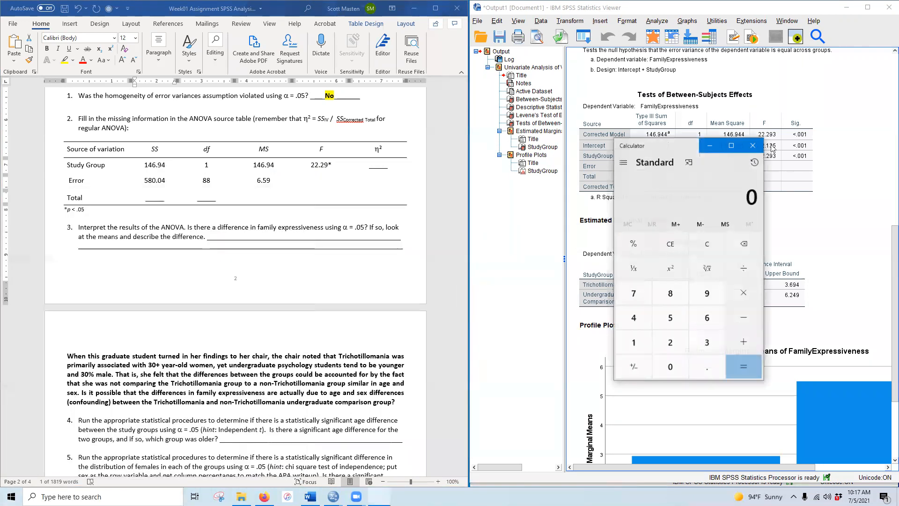
pyautogui.moveTo(690, 146); pyautogui.dragTo(183, 238)
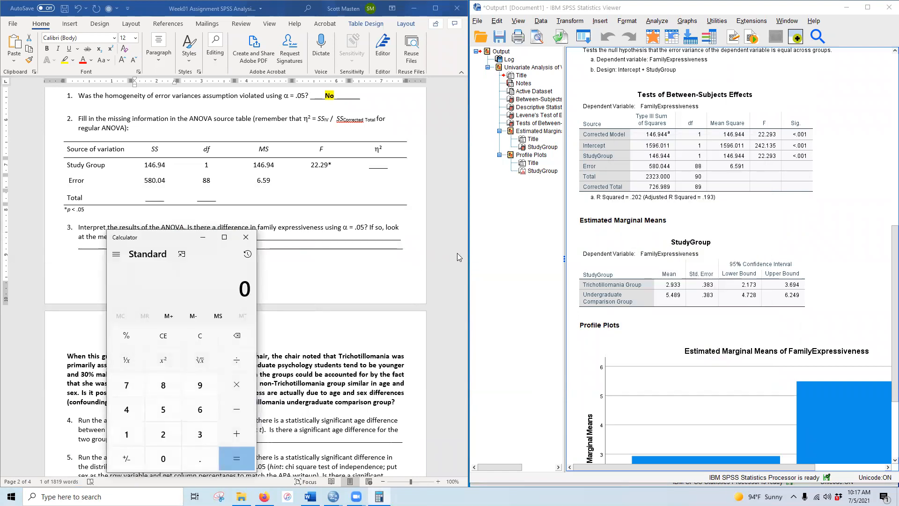
pyautogui.write('146.94 ')
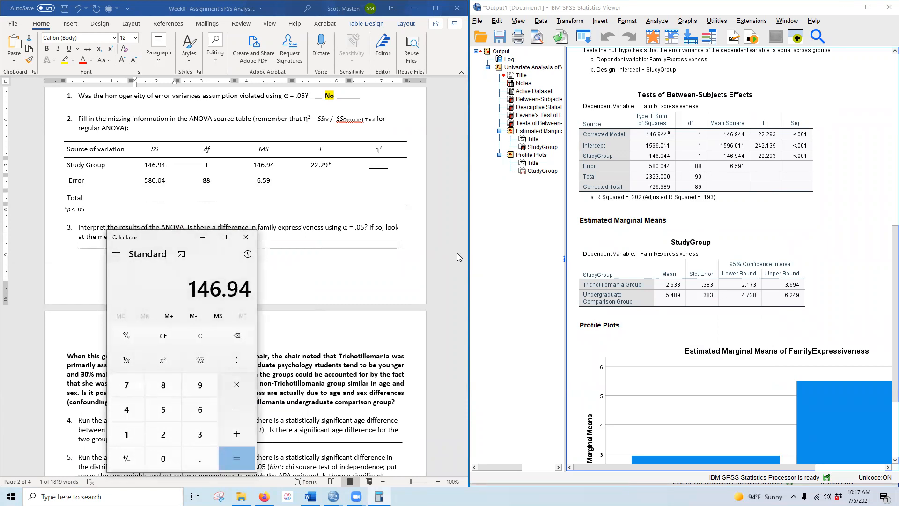
pyautogui.write('+ 580')
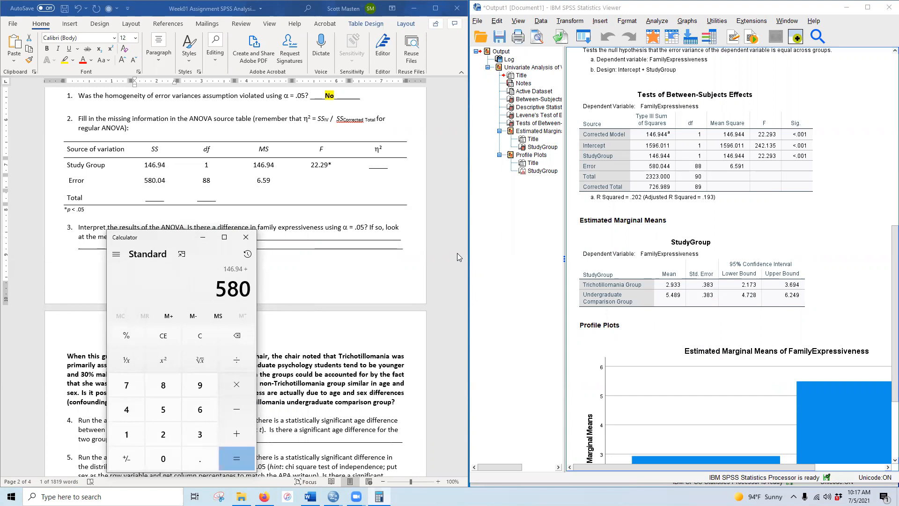
pyautogui.write('.04')
pyautogui.press('Return')
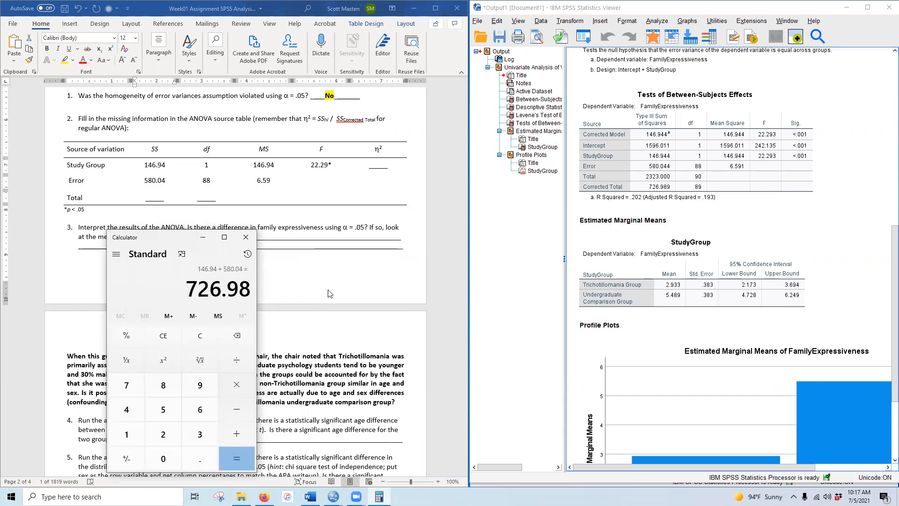
# Fill in the Total row of the ANOVA source table with SS 726.98 and df 89
pyautogui.click(678, 191)
pyautogui.doubleClick(159, 203)
pyautogui.write('726.98')
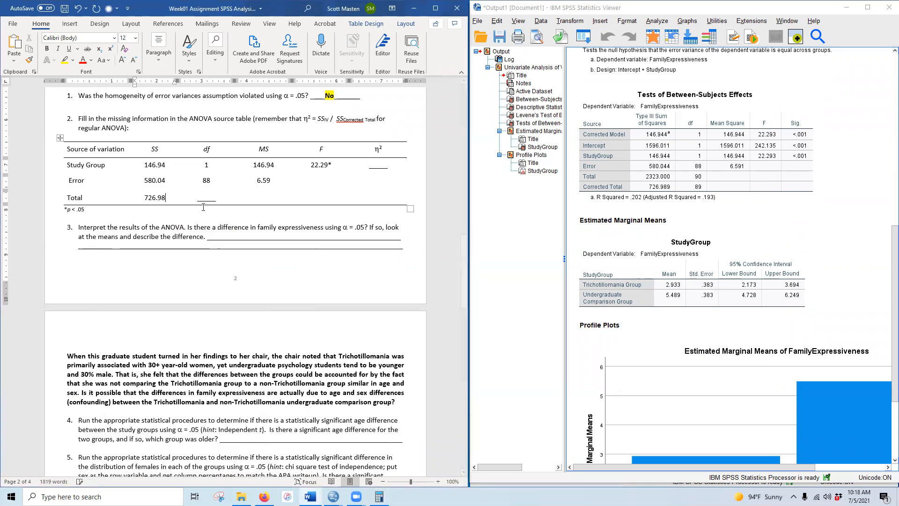
pyautogui.doubleClick(206, 200)
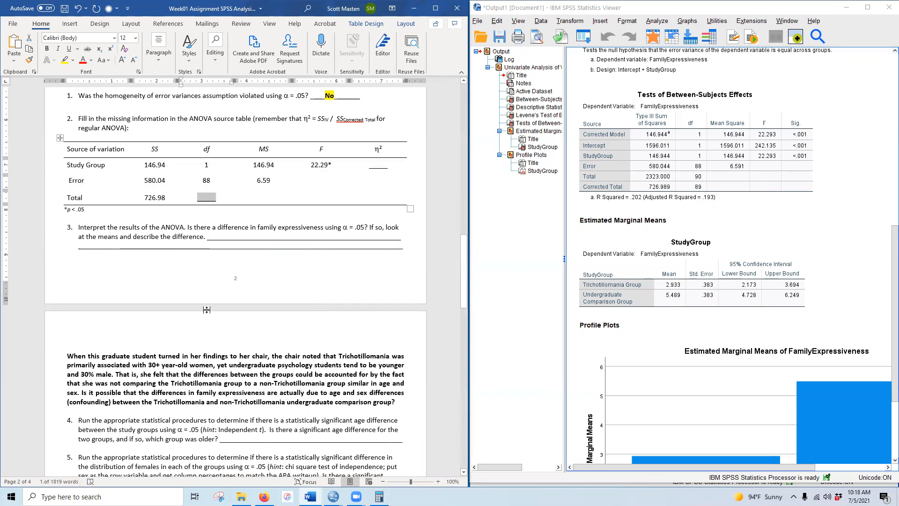
pyautogui.write('89')
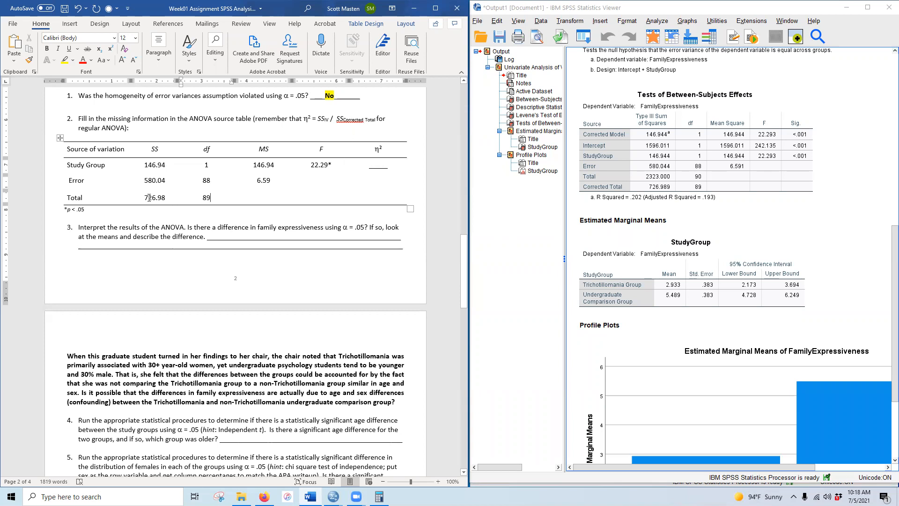
# Calculate eta squared in Calculator as 146.94 divided by 726.98 and enter .20 in the Study Group row
pyautogui.moveTo(167, 166); pyautogui.dragTo(144, 166)
pyautogui.moveTo(144, 197); pyautogui.dragTo(166, 198)
pyautogui.click(379, 497)
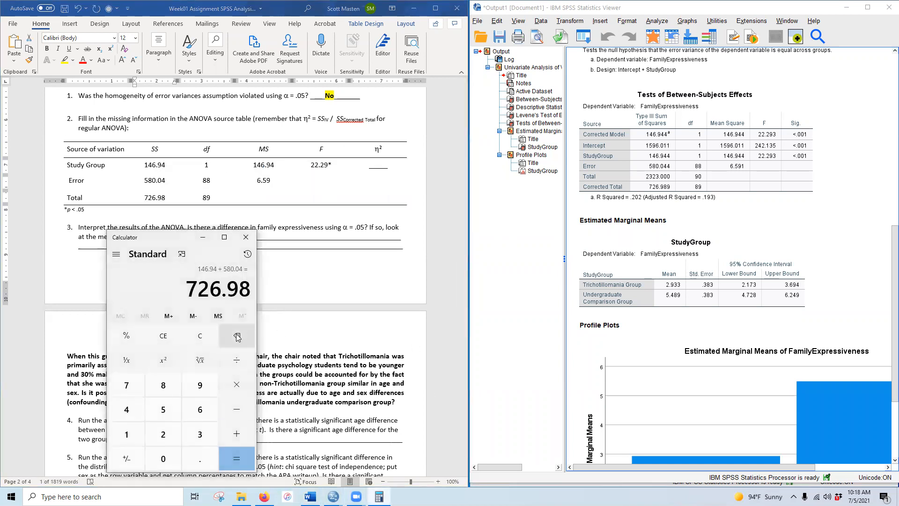
pyautogui.write('146.94')
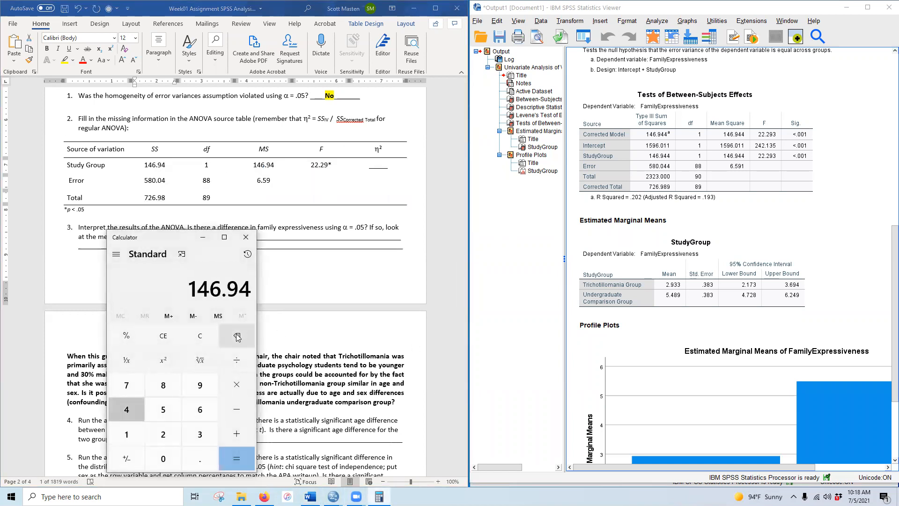
pyautogui.press('/')
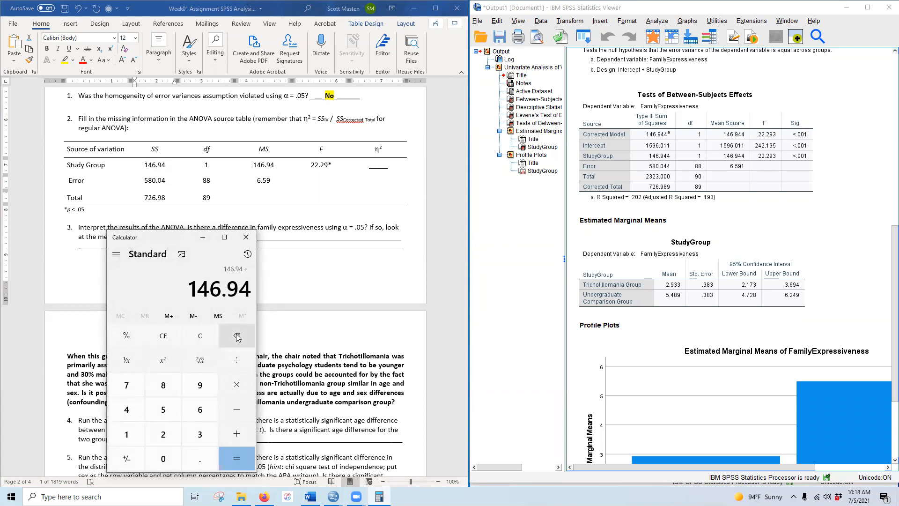
pyautogui.write('726.98')
pyautogui.press('Return')
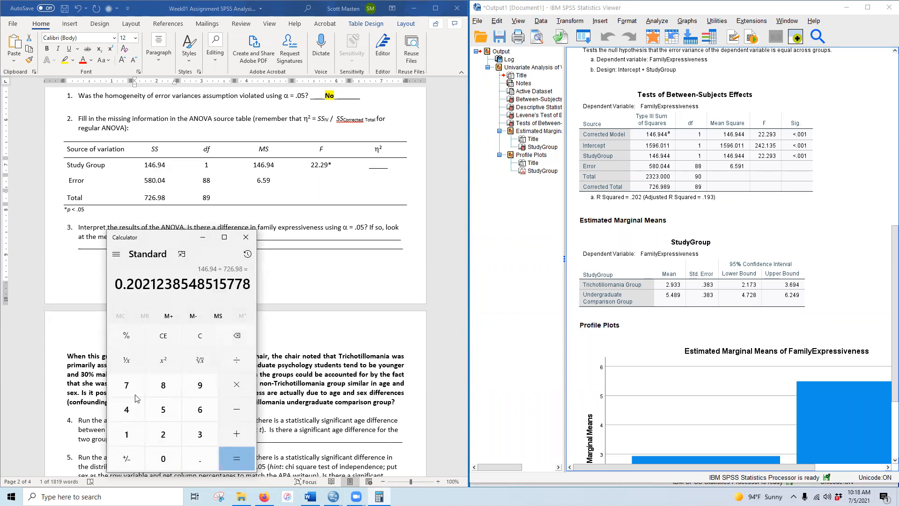
pyautogui.doubleClick(378, 166)
pyautogui.write('.20')
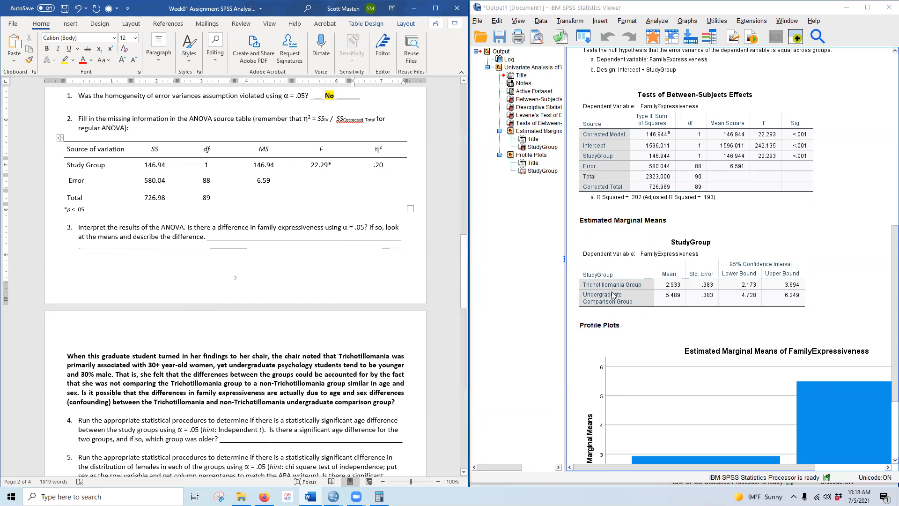
# Compare the group means in the Descriptive Statistics output with the highlighted Trichotillomania hypothesis in the assignment's introduction
pyautogui.scroll(2, 766, 382)
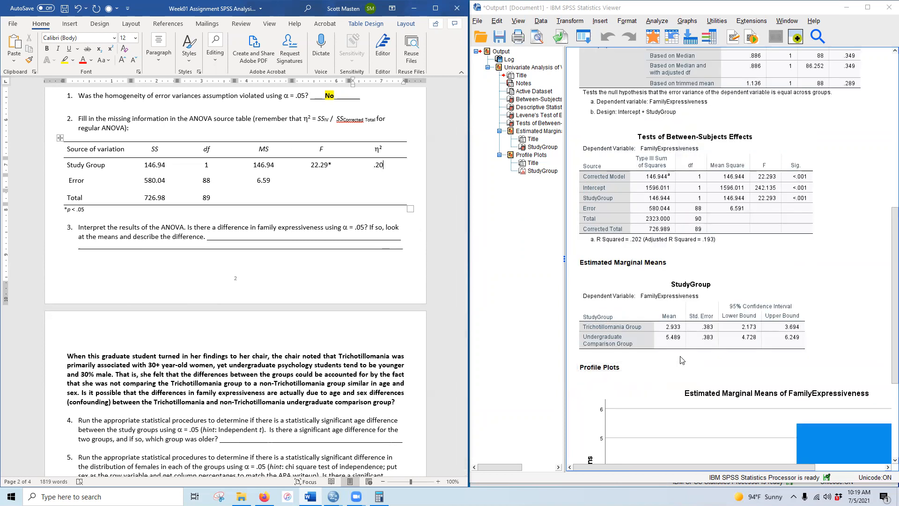
pyautogui.scroll(12, 695, 326)
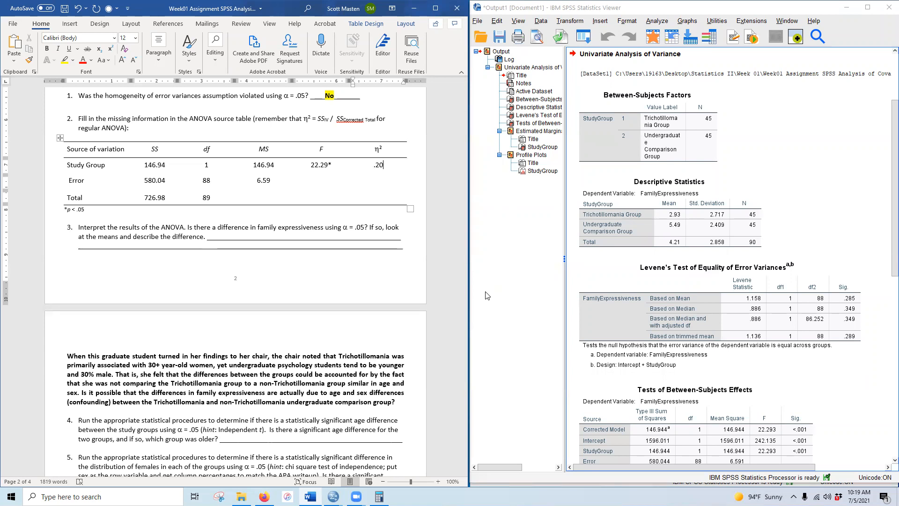
pyautogui.click(740, 223)
pyautogui.scroll(4, 310, 291)
pyautogui.scroll(20, 304, 291)
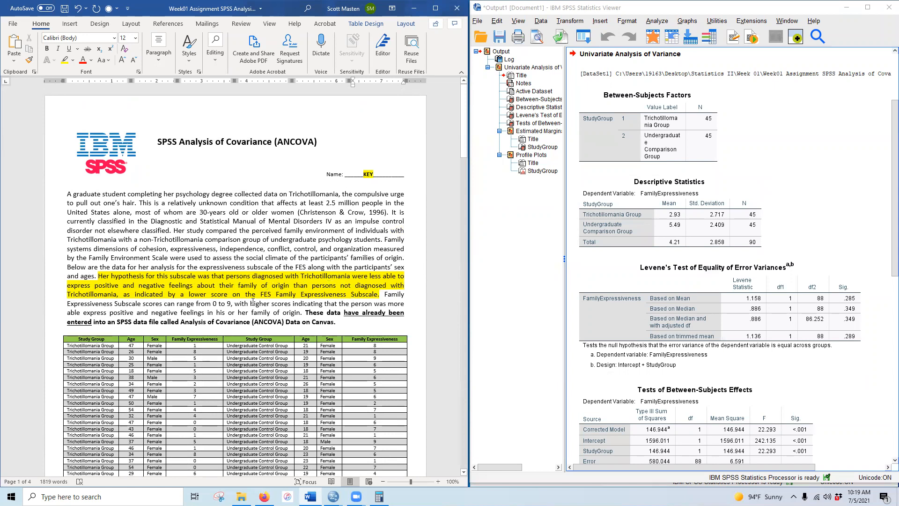
pyautogui.moveTo(304, 274); pyautogui.dragTo(116, 295)
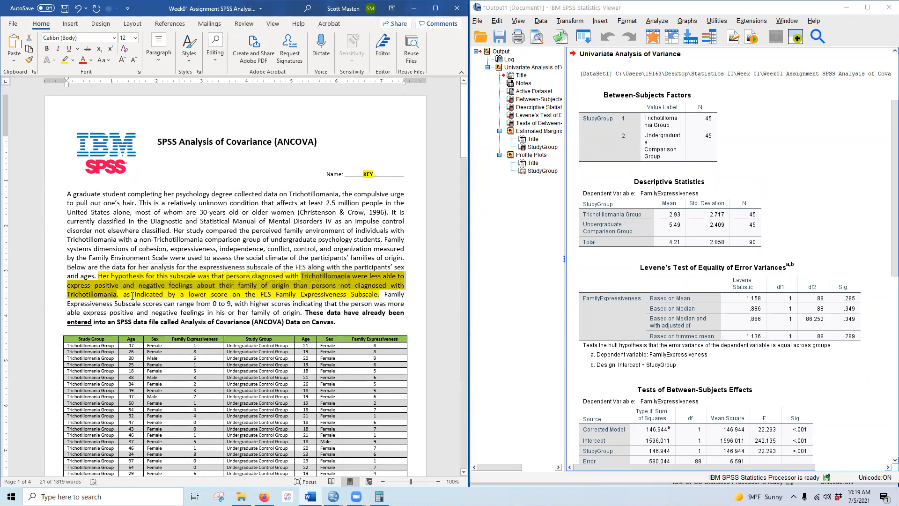
# Copy the hypothesis phrase from "persons diagnosed with Trichotillomania" to "not diagnosed with Trichotillomania" into question 3's answer blank, capitalizing "Persons"
pyautogui.moveTo(225, 276); pyautogui.dragTo(117, 296)
pyautogui.hotkey('ctrl', 'c')
pyautogui.scroll(-20, 154, 312)
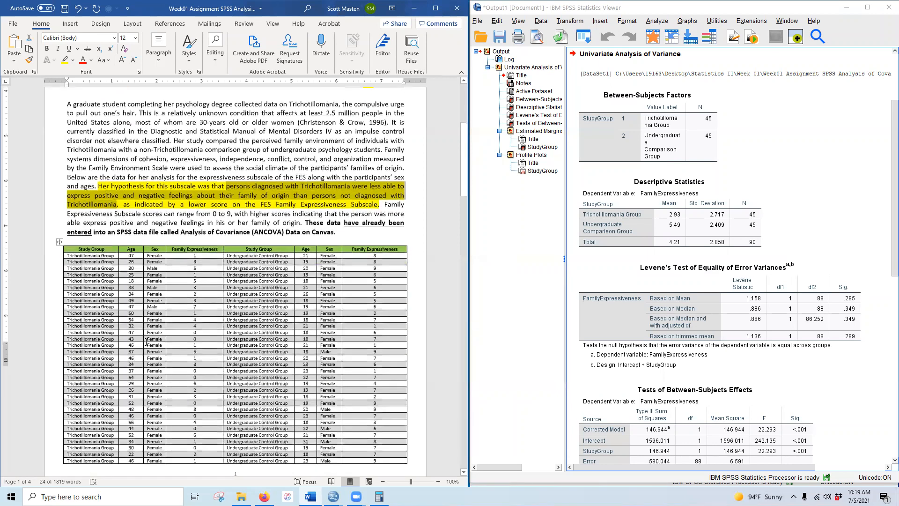
pyautogui.scroll(-6, 207, 273)
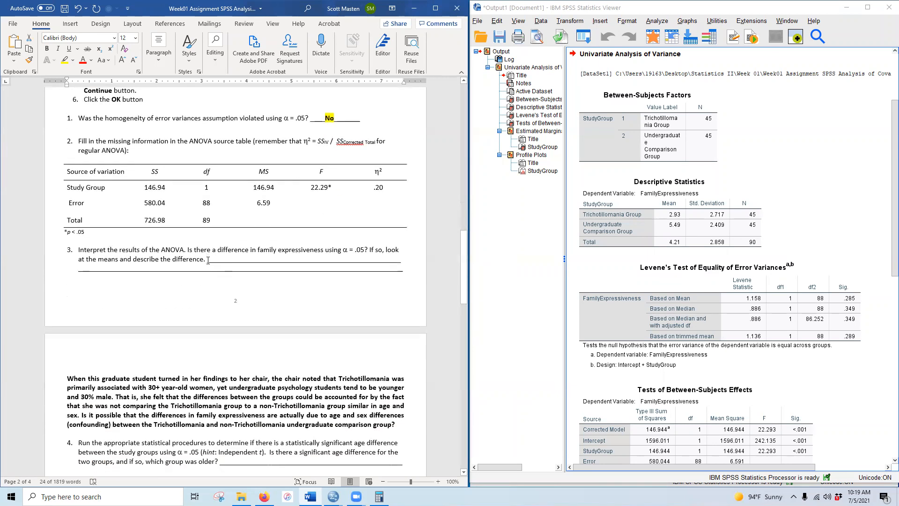
pyautogui.moveTo(208, 260); pyautogui.dragTo(400, 277)
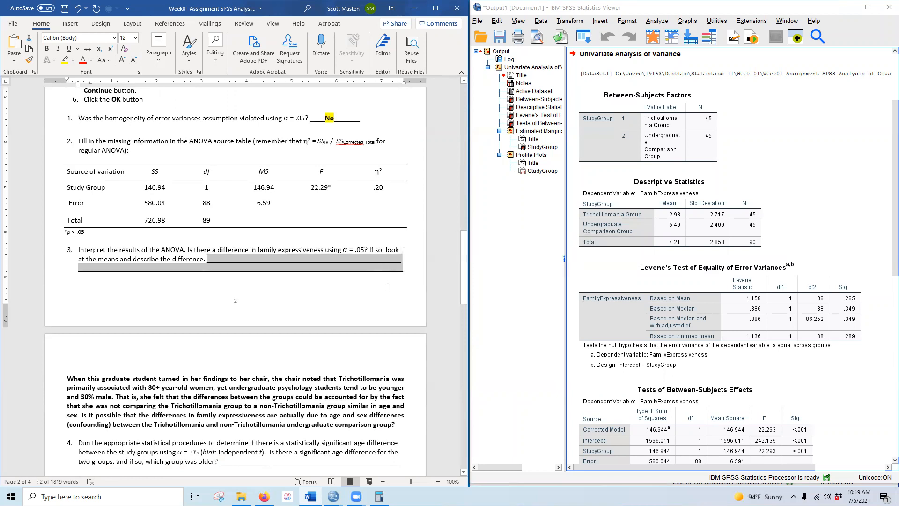
pyautogui.hotkey('ctrl', 'v')
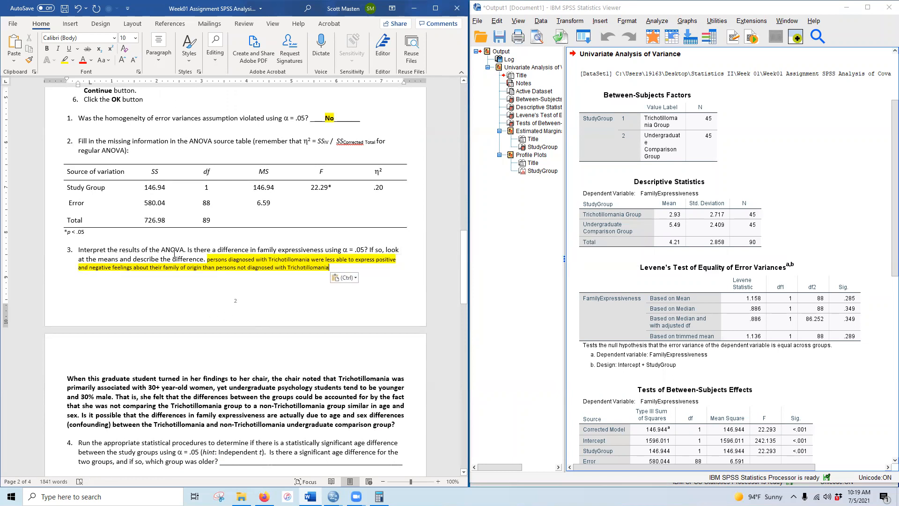
pyautogui.click(207, 260)
pyautogui.press('Delete')
pyautogui.write('P')
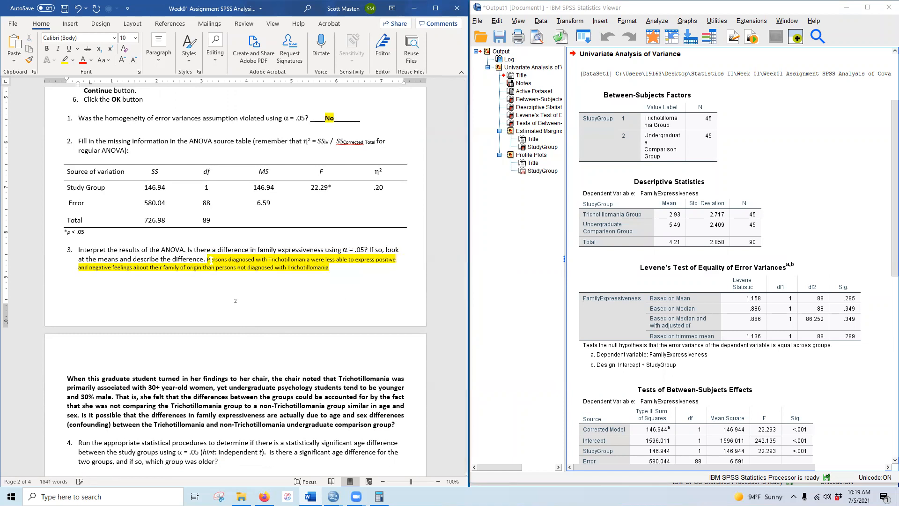
# Format the pasted question 3 answer as bold 12-point text
pyautogui.click(221, 251)
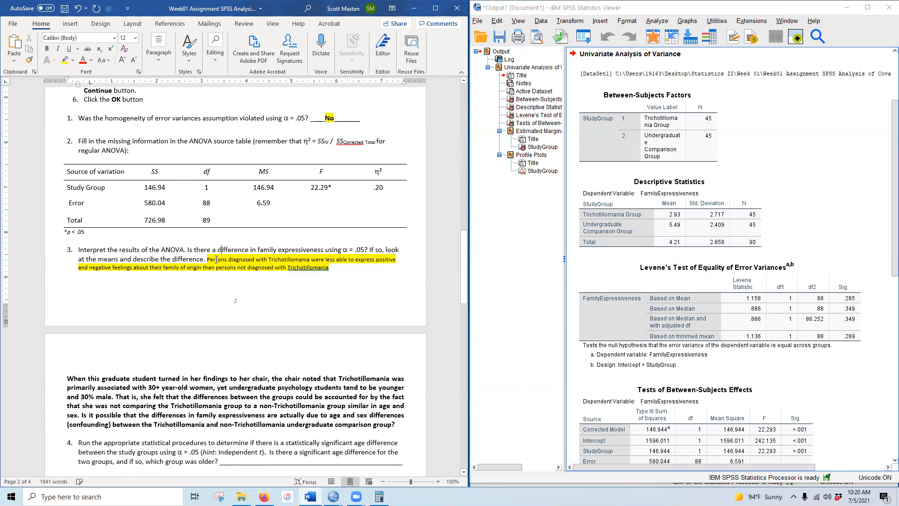
pyautogui.moveTo(207, 259); pyautogui.dragTo(329, 267)
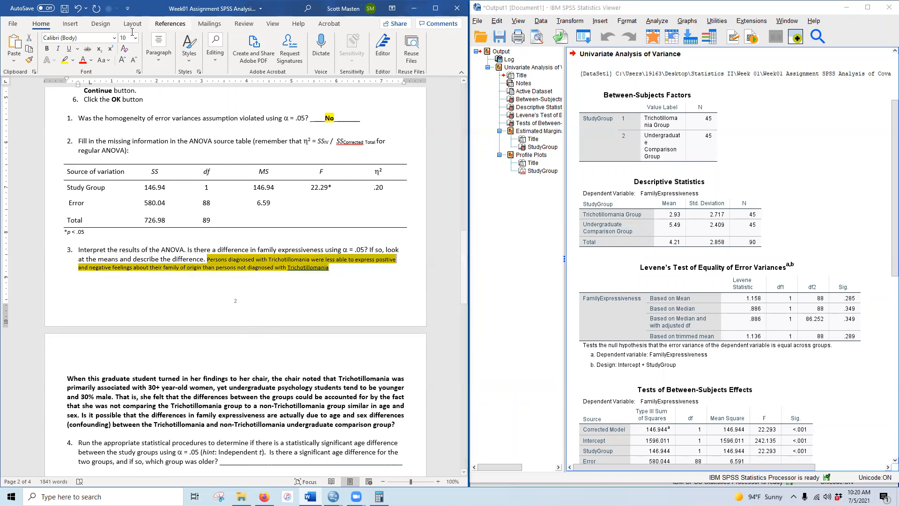
pyautogui.click(121, 59)
pyautogui.click(122, 60)
pyautogui.click(47, 49)
pyautogui.click(145, 276)
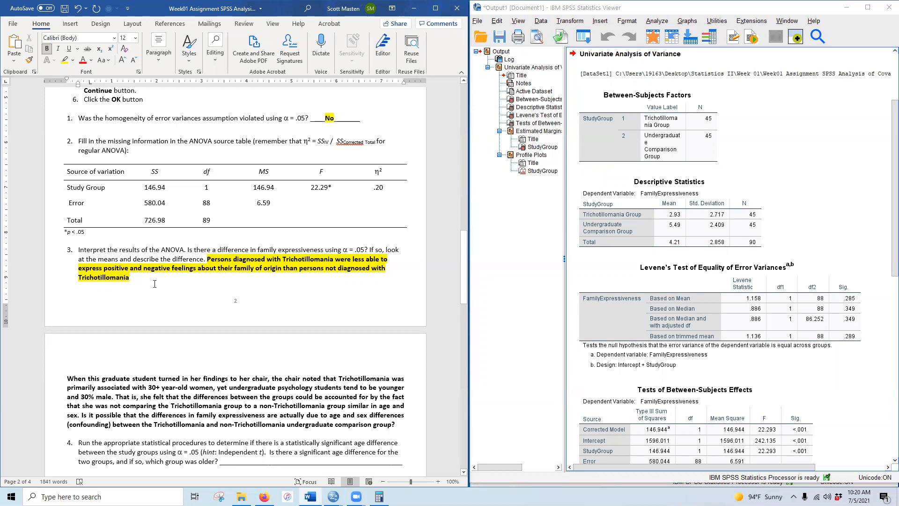
# Read the chair's note on age and sex confounding and the procedures requested in questions 4 to 6
pyautogui.scroll(-3, 155, 281)
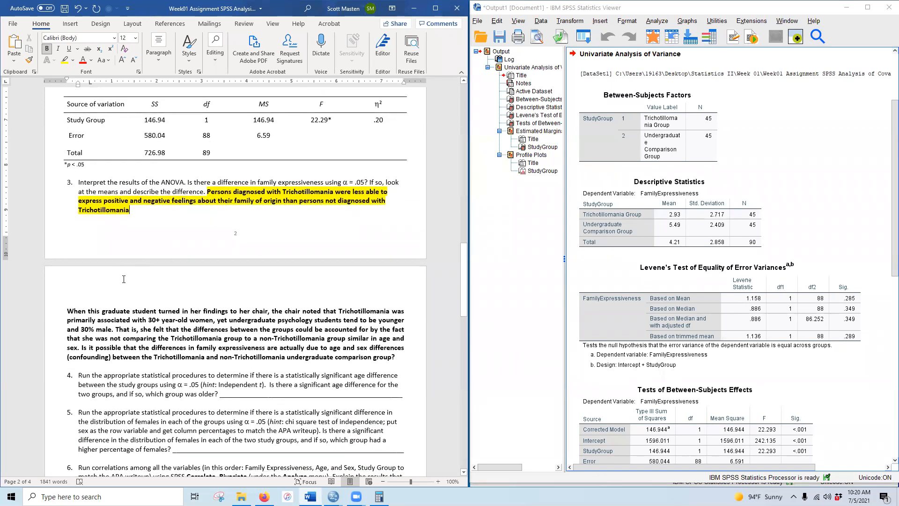
pyautogui.scroll(3, 124, 279)
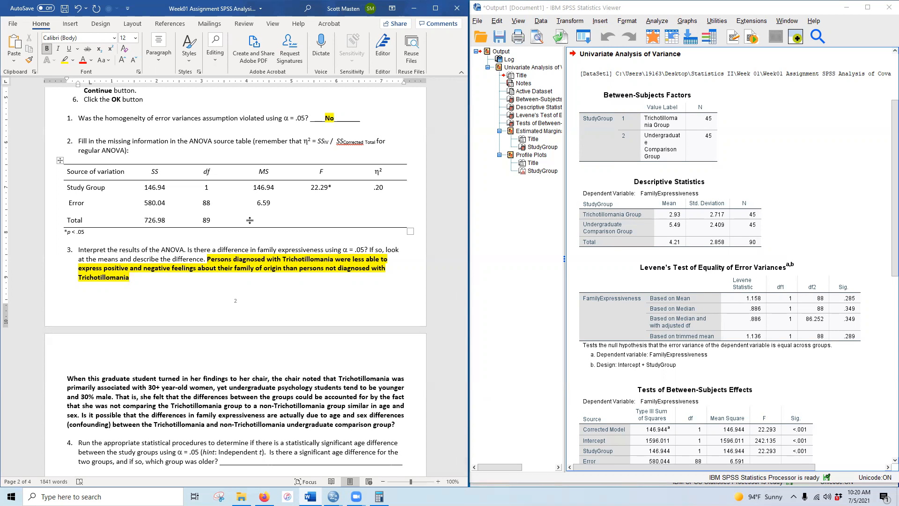
pyautogui.scroll(-5, 242, 207)
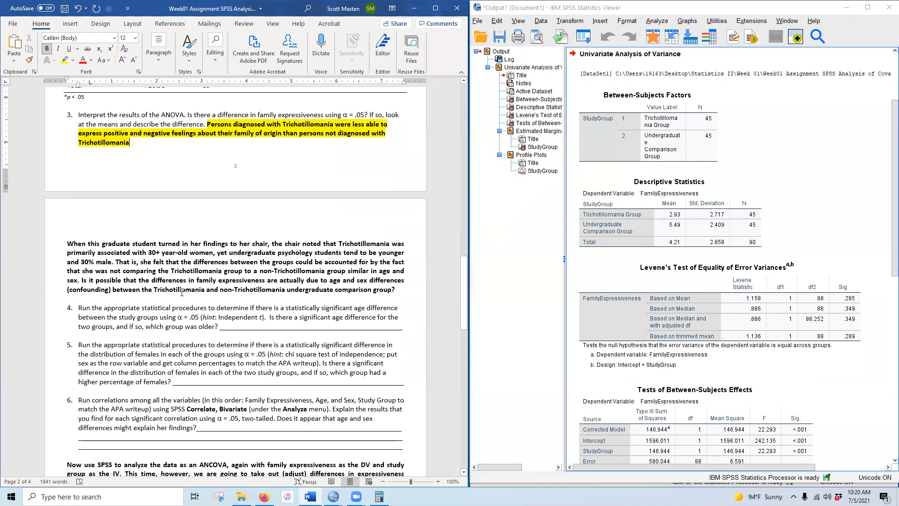
pyautogui.scroll(-2, 179, 282)
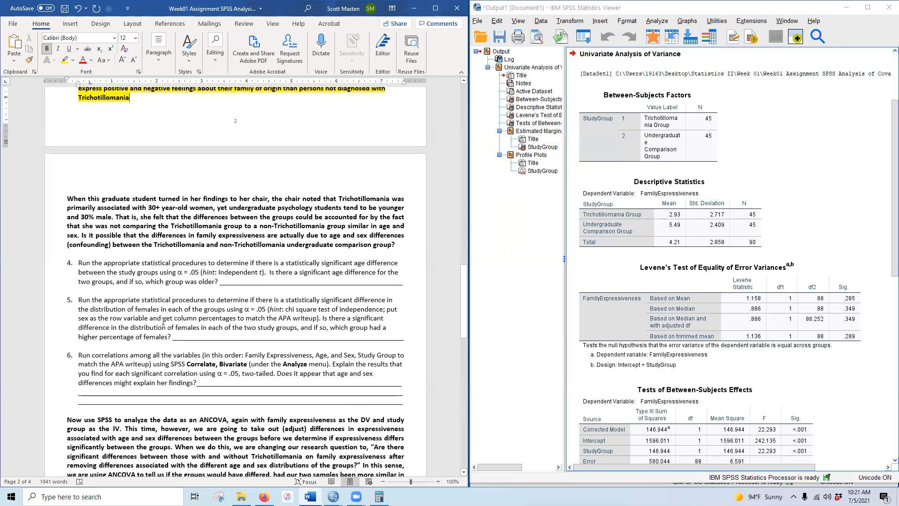
pyautogui.scroll(-3, 163, 321)
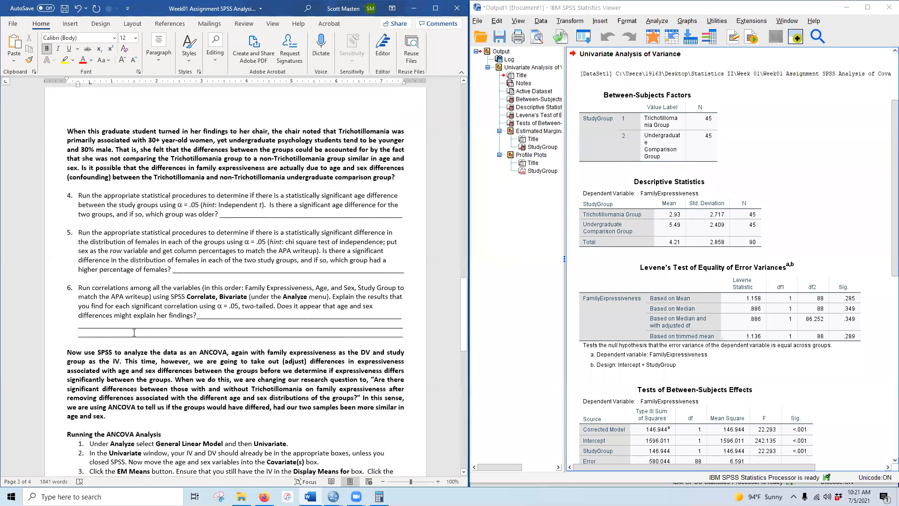
pyautogui.click(147, 332)
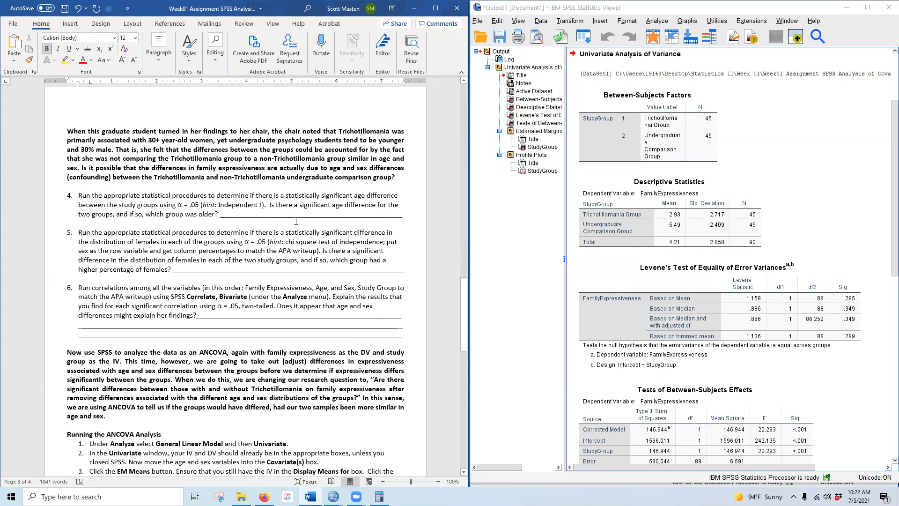
# Set up an Independent-Samples T Test in SPSS with StudyGroup as the grouping variable, using group values 1 and 2
pyautogui.click(658, 21)
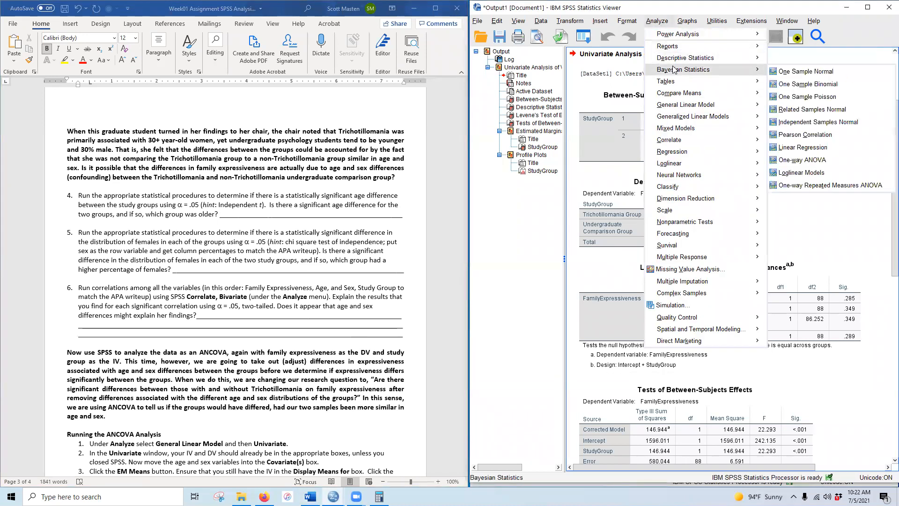
pyautogui.moveTo(687, 94)
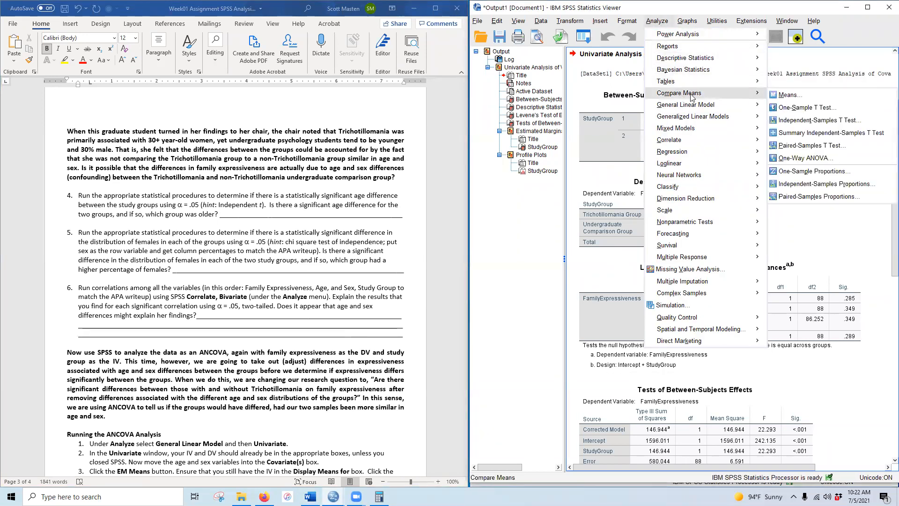
pyautogui.click(803, 120)
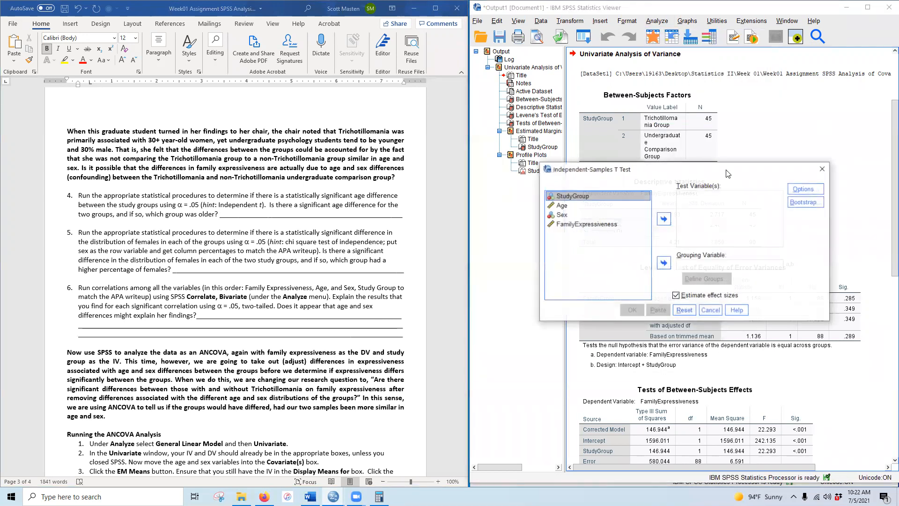
pyautogui.click(664, 263)
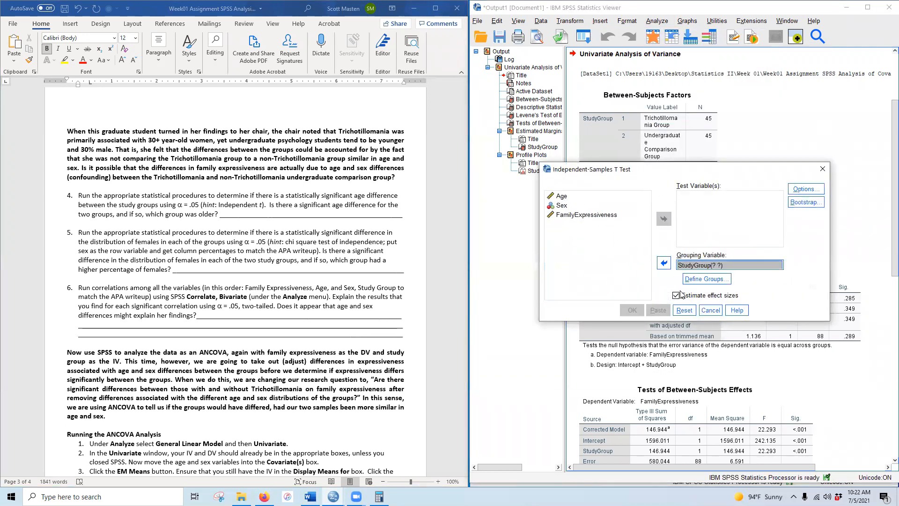
pyautogui.scroll(2, 266, 311)
pyautogui.scroll(15, 266, 310)
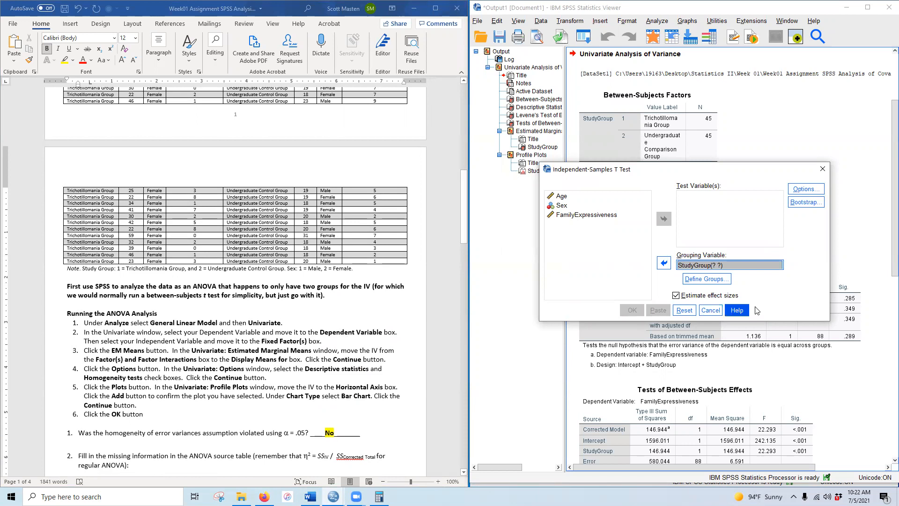
pyautogui.click(703, 280)
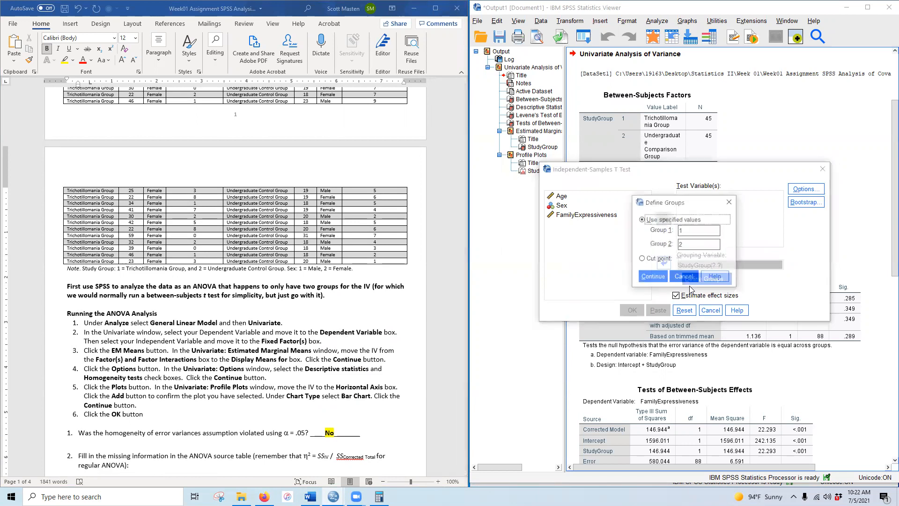
pyautogui.click(656, 277)
pyautogui.scroll(-6, 126, 364)
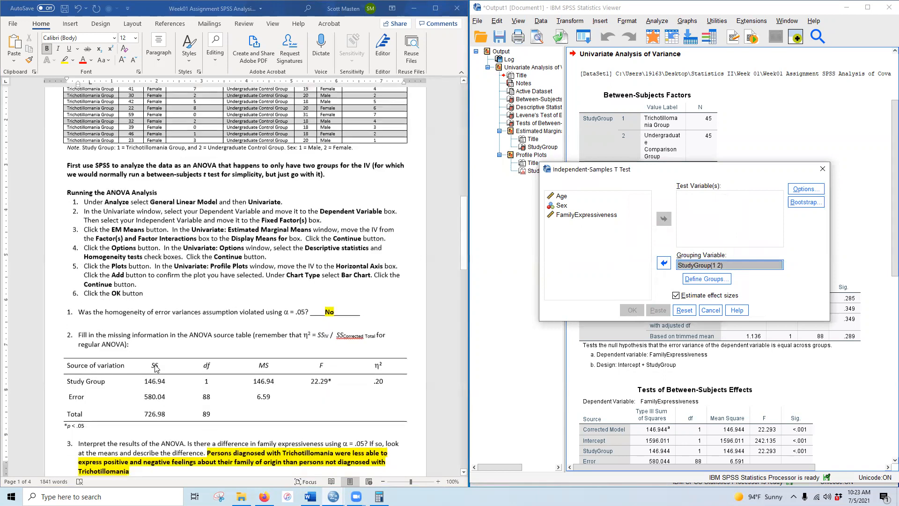
# Add Age as the test variable and run the Independent-Samples T Test
pyautogui.click(560, 196)
pyautogui.click(663, 219)
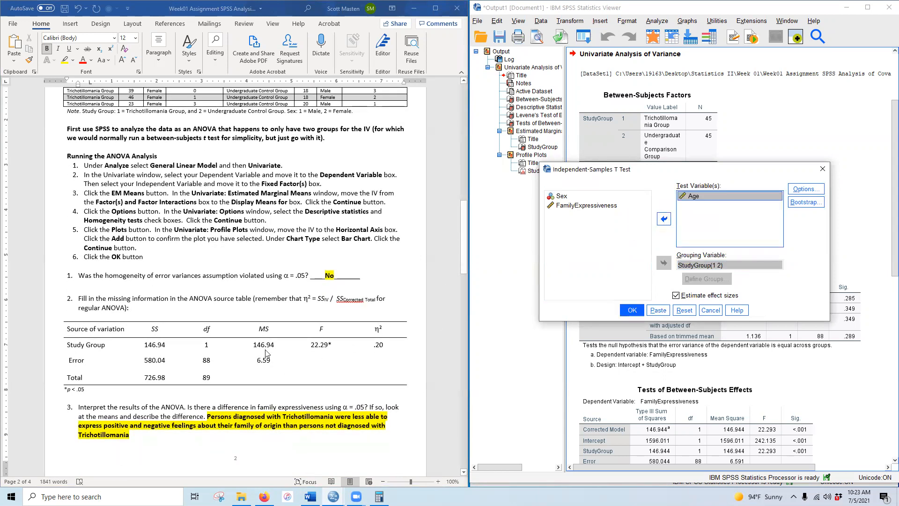
pyautogui.scroll(-17, 379, 331)
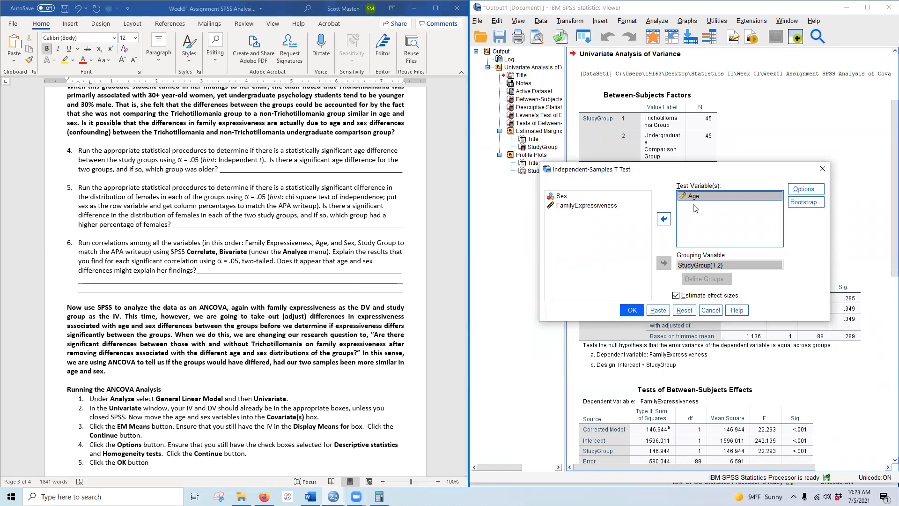
pyautogui.click(628, 311)
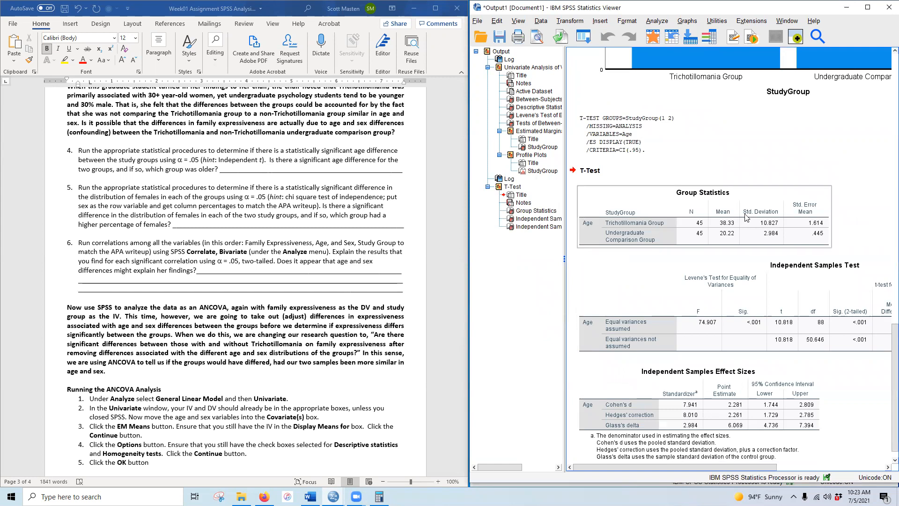
# Check the Age t-test output and begin the question 4 answer in the Word document with "Yes, the"
pyautogui.click(718, 230)
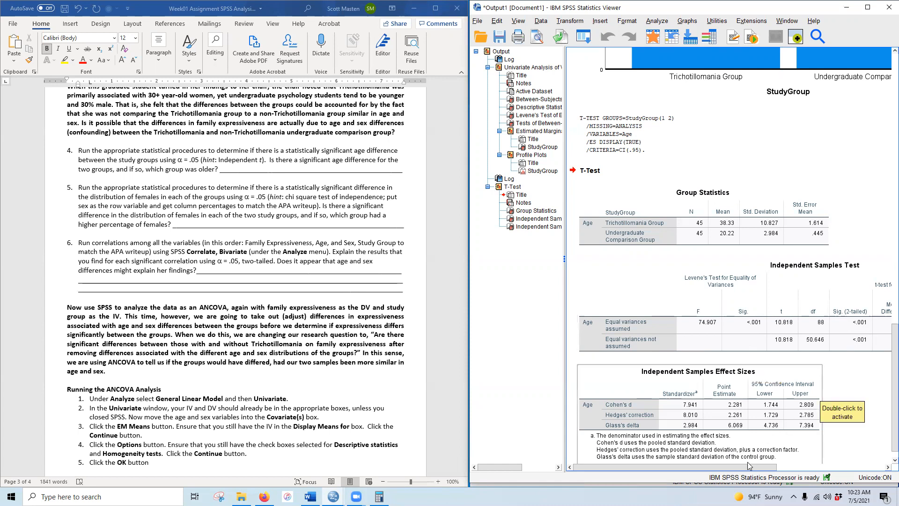
pyautogui.moveTo(739, 469); pyautogui.dragTo(748, 470)
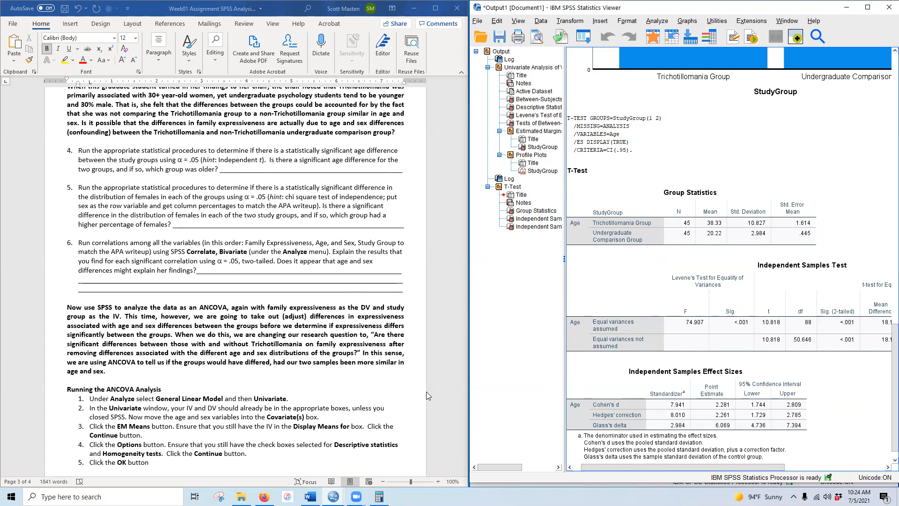
pyautogui.moveTo(699, 468); pyautogui.dragTo(670, 470)
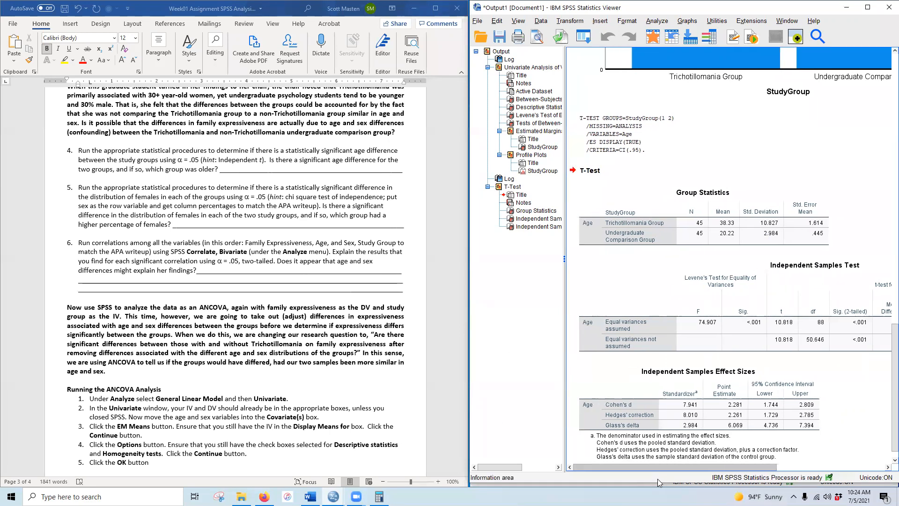
pyautogui.click(235, 170)
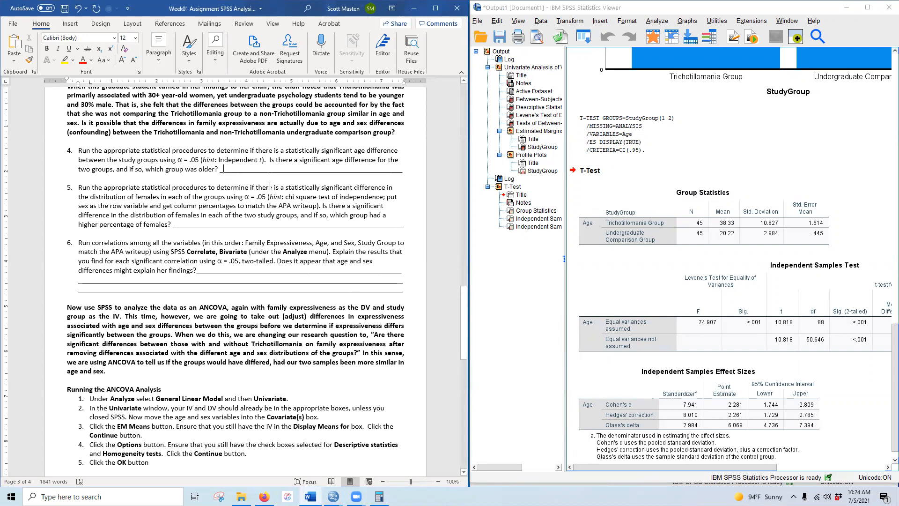
pyautogui.write('Yw')
pyautogui.press('BackSpace')
pyautogui.write('es, the tr')
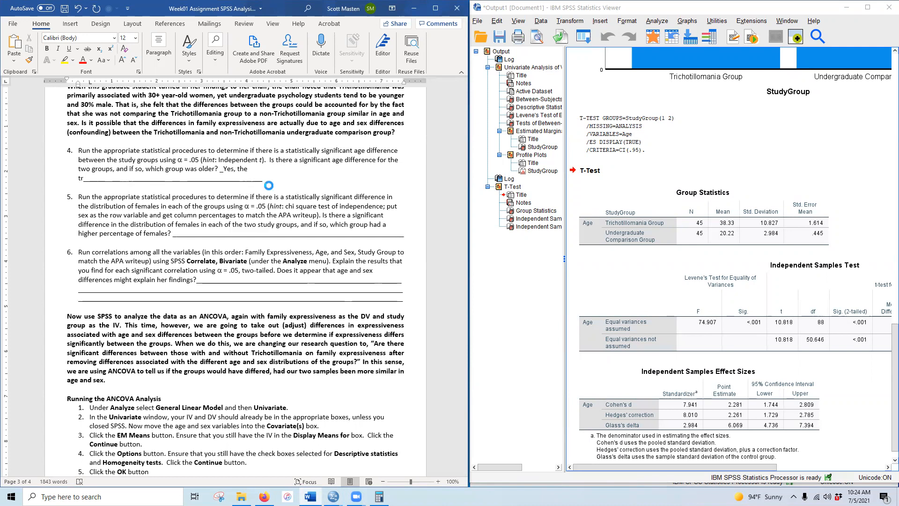
pyautogui.hotkey('ctrl', 's')
pyautogui.write('ic')
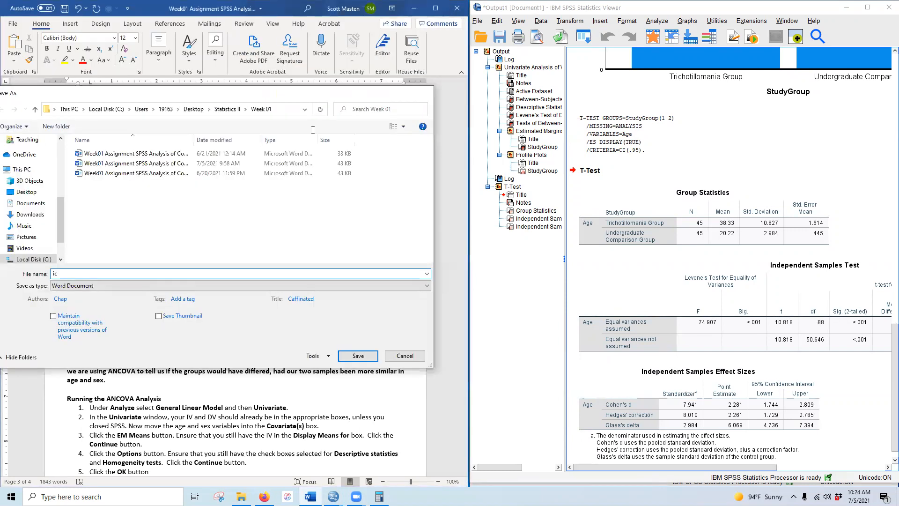
pyautogui.press('Escape')
# Replace the partly written group name in the question 4 answer with "Trichotillomania" copied from the question 3 answer
pyautogui.write('icho')
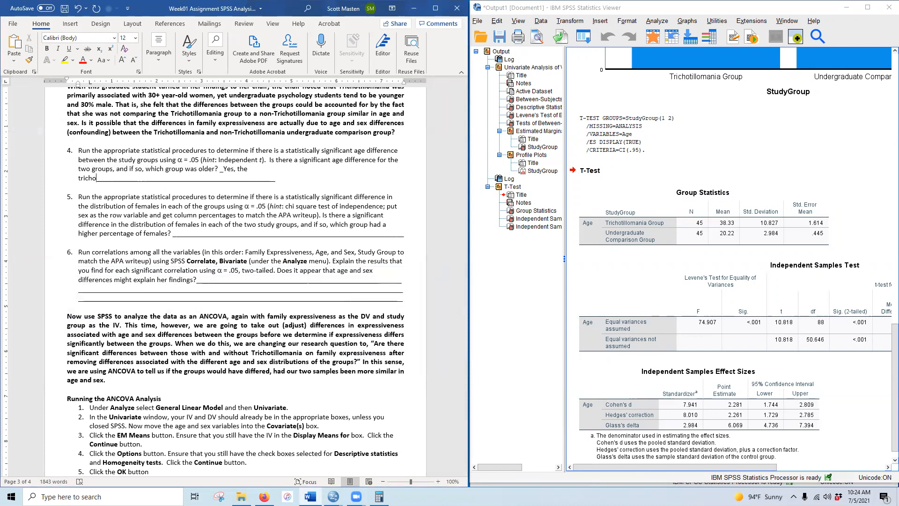
pyautogui.press('BackSpace')
pyautogui.scroll(6, 327, 159)
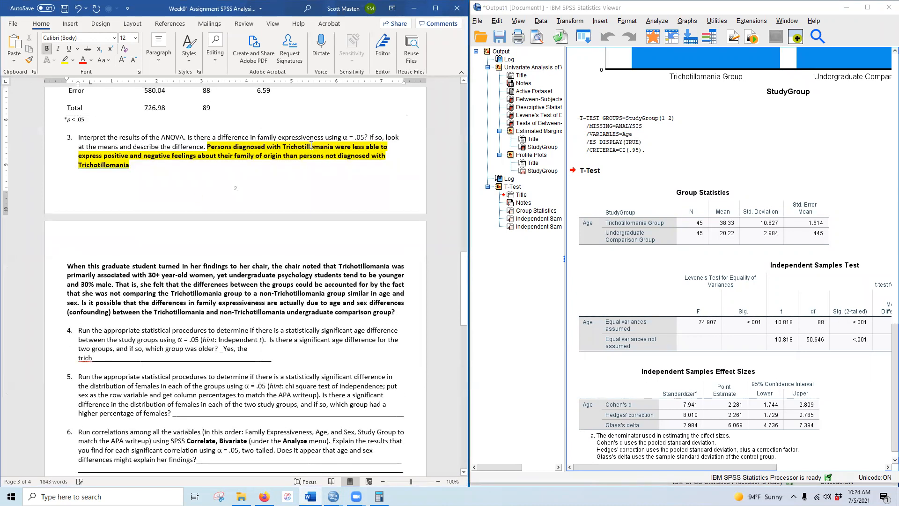
pyautogui.doubleClick(308, 146)
pyautogui.hotkey('ctrl', 'c')
pyautogui.scroll(-5, 304, 204)
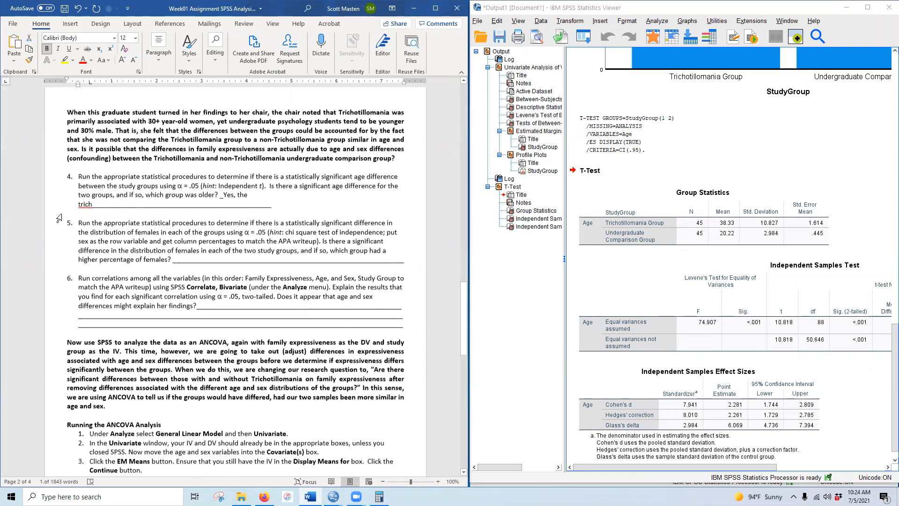
pyautogui.doubleClick(94, 201)
pyautogui.hotkey('ctrl', 'v')
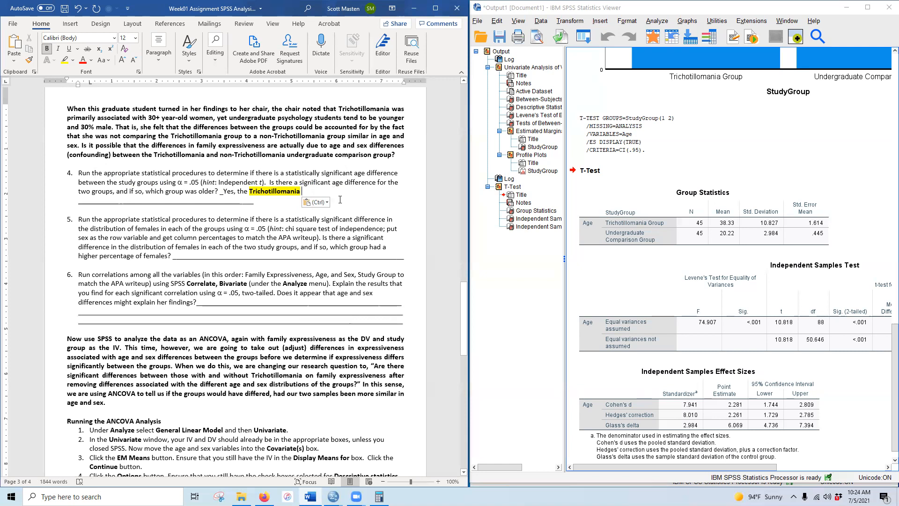
# Complete the question 4 answer with "was about 18 years older on average than those without Trichotillomania"
pyautogui.write('wa')
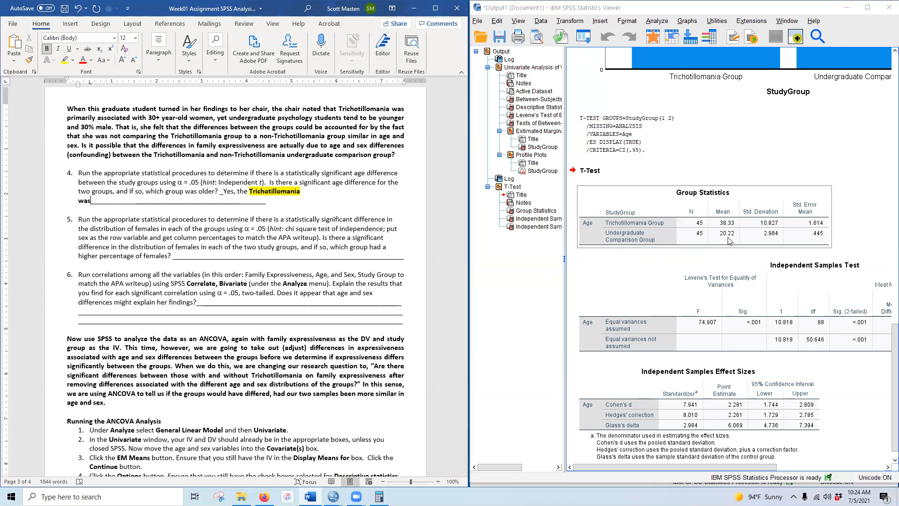
pyautogui.write('s about 18 years older ')
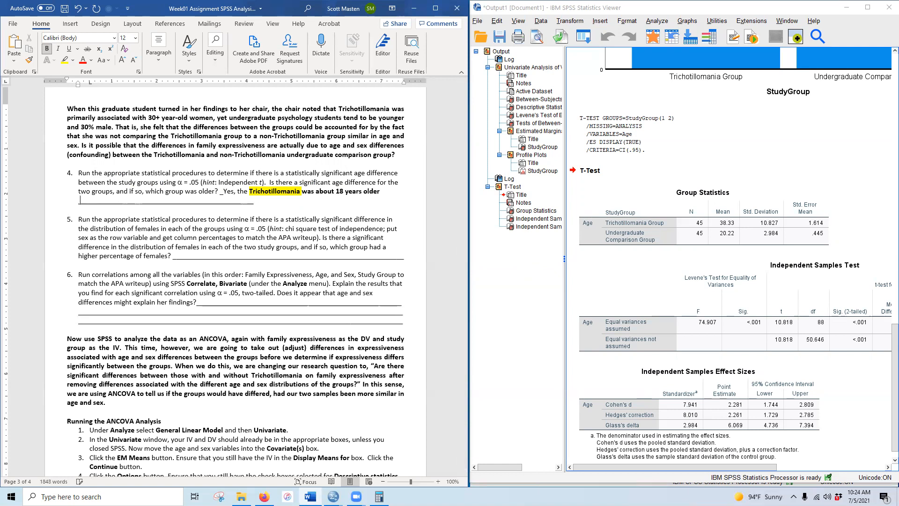
pyautogui.write('on average than those without')
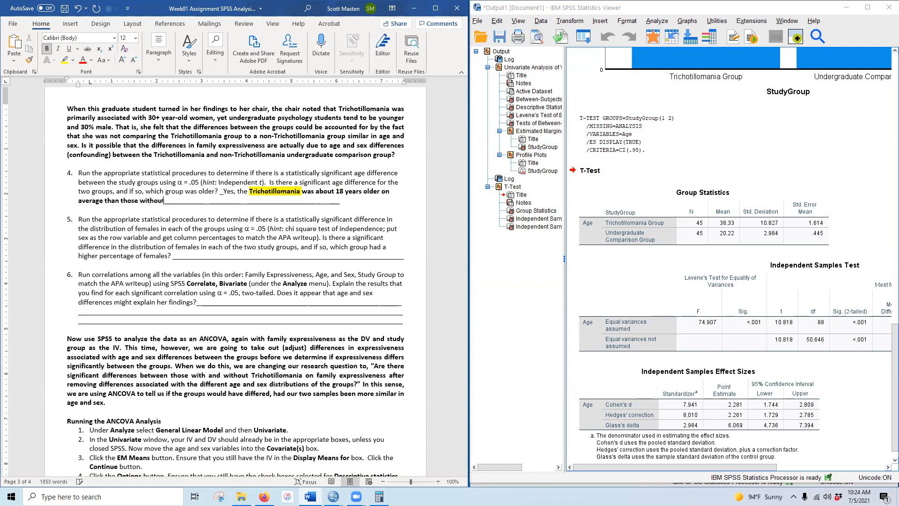
pyautogui.hotkey('ctrl', 'v')
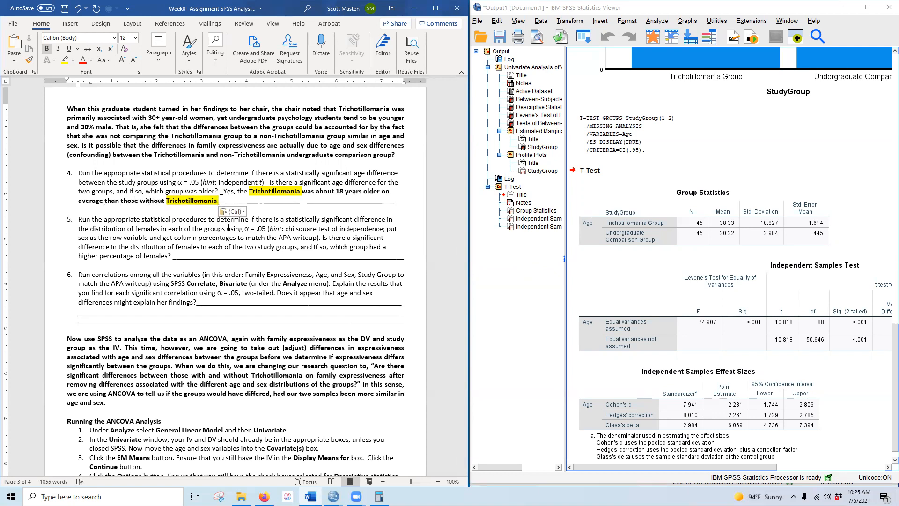
# Remove the stray underscore before the question 4 answer, make the whole answer bold with yellow highlighting, and save the document
pyautogui.click(219, 191)
pyautogui.press('BackSpace')
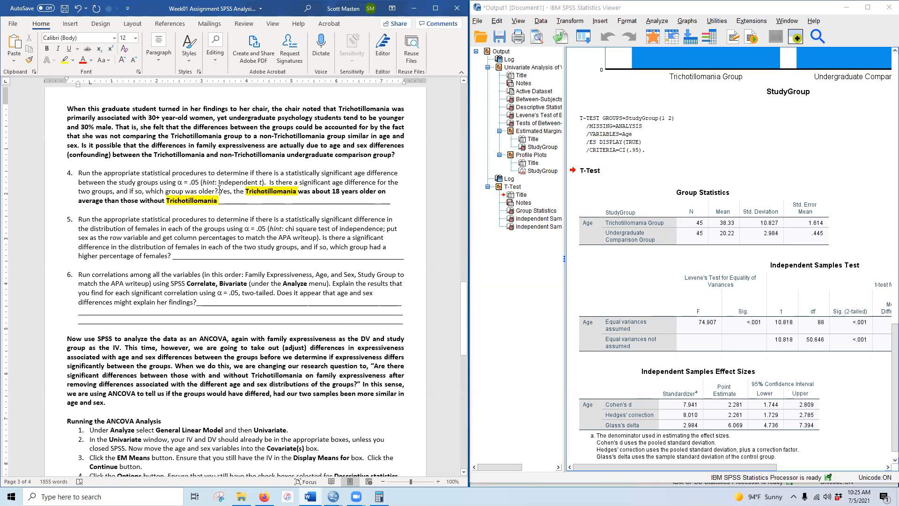
pyautogui.moveTo(220, 191); pyautogui.dragTo(217, 200)
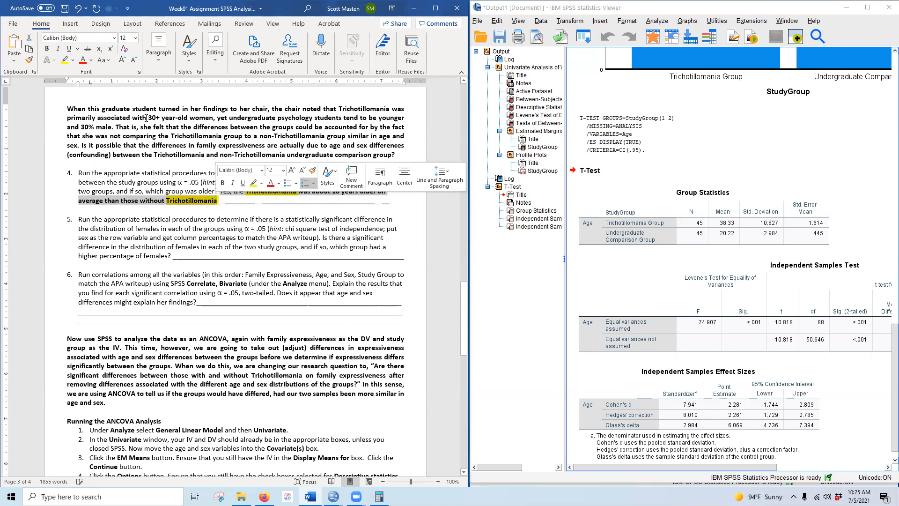
pyautogui.click(46, 49)
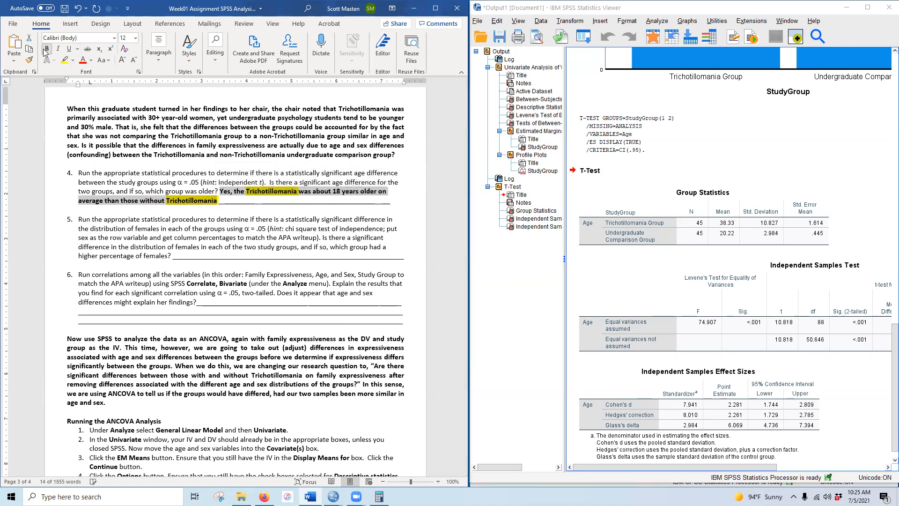
pyautogui.click(65, 60)
pyautogui.click(252, 298)
pyautogui.click(64, 9)
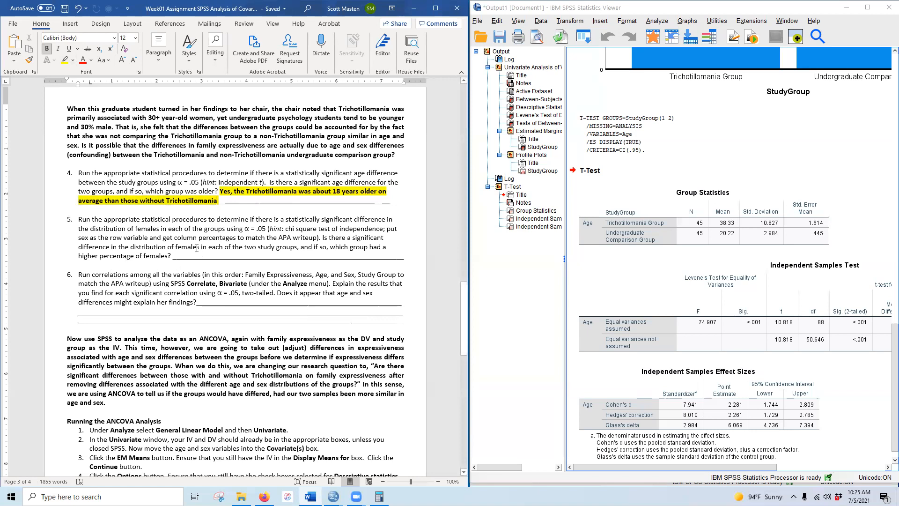
# Read question 5 and set up an SPSS Crosstabs analysis with Sex as the row variable and StudyGroup as the column variable
pyautogui.scroll(-1, 154, 253)
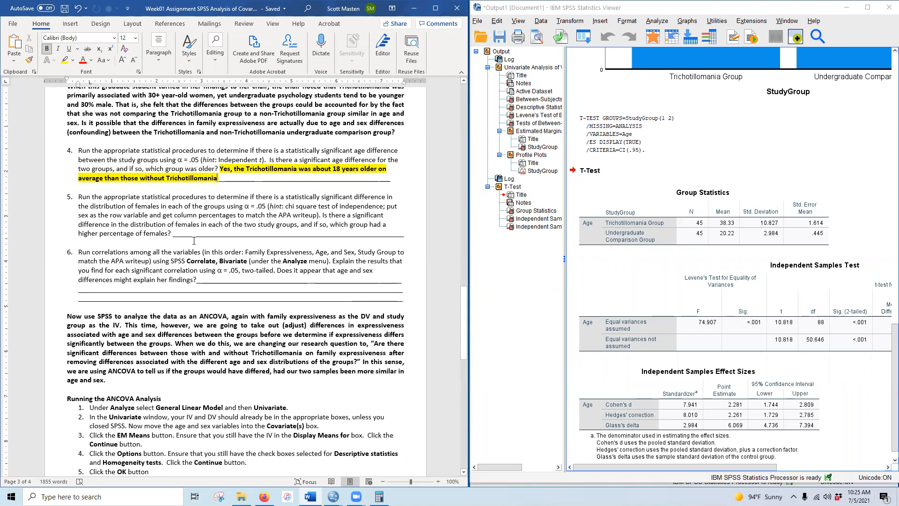
pyautogui.scroll(3, 135, 228)
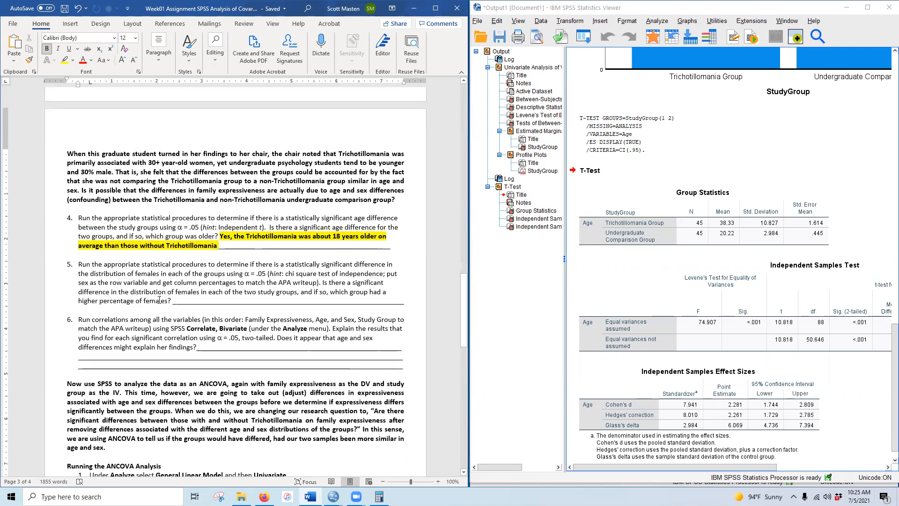
pyautogui.scroll(-4, 159, 300)
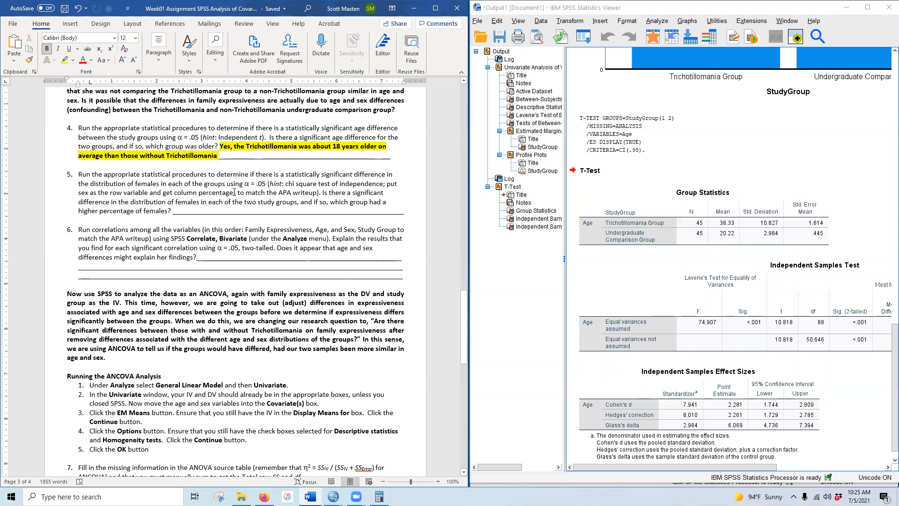
pyautogui.click(657, 21)
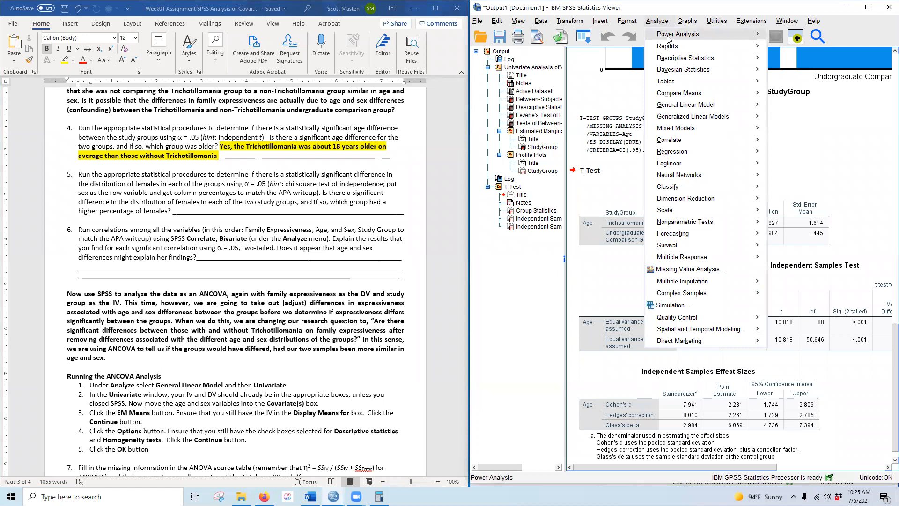
pyautogui.moveTo(677, 60)
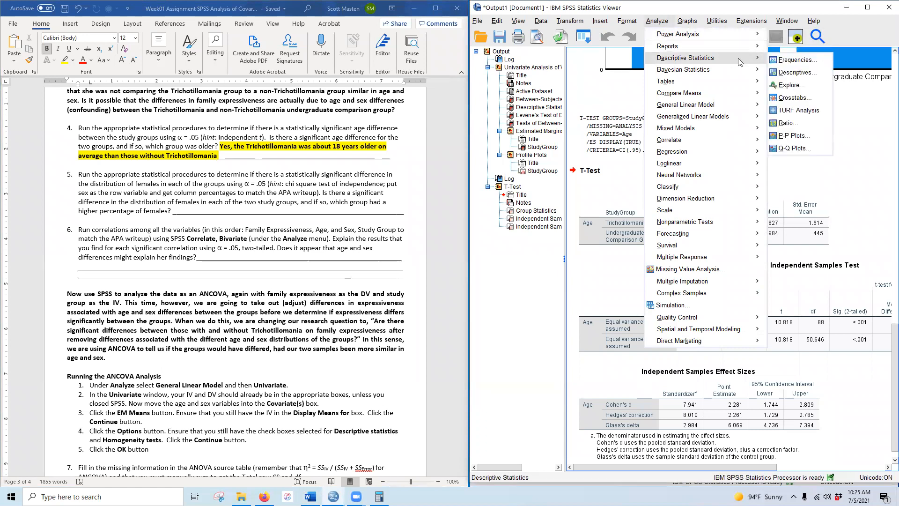
pyautogui.click(789, 96)
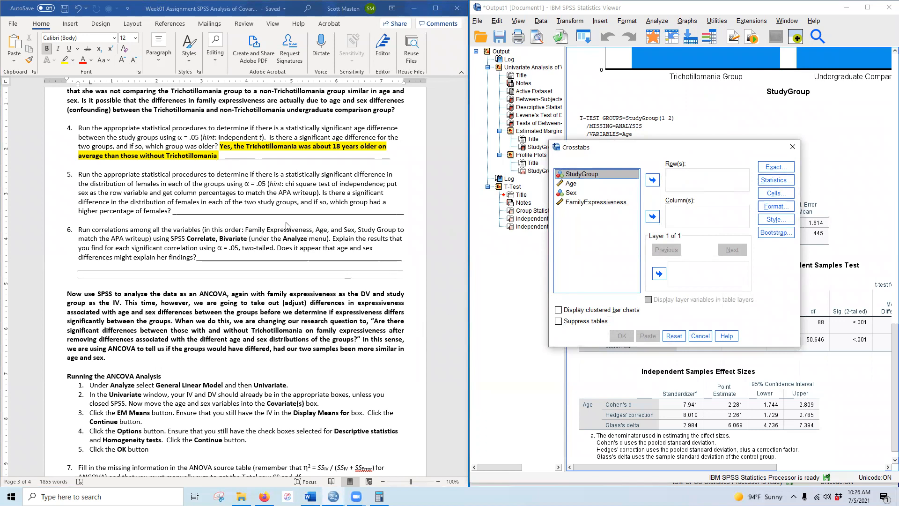
pyautogui.click(614, 194)
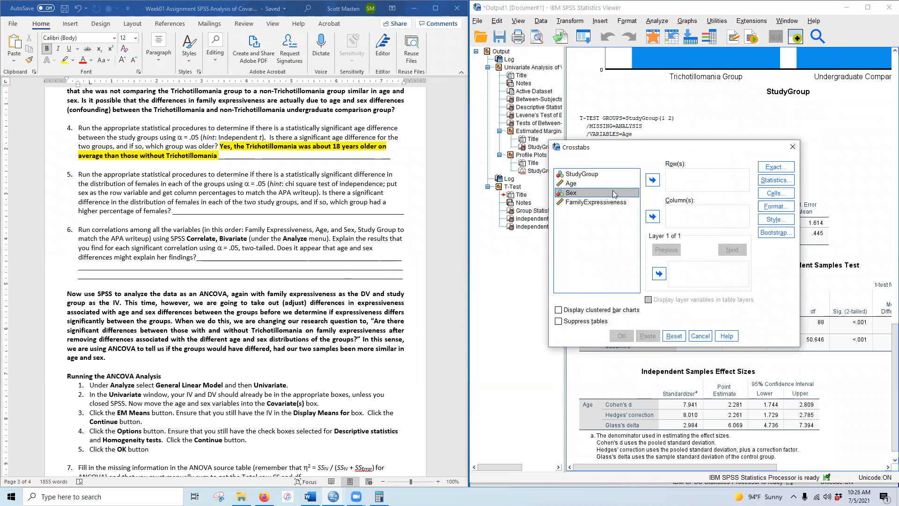
pyautogui.click(653, 180)
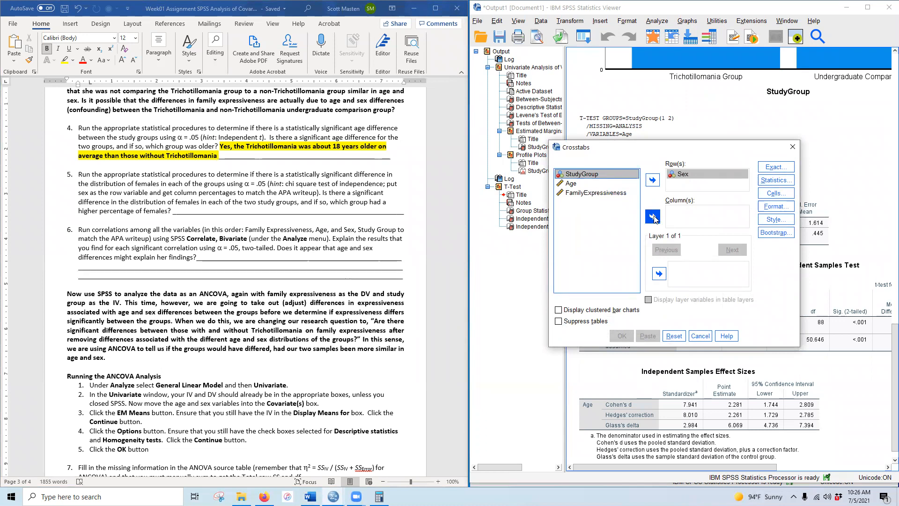
pyautogui.click(653, 217)
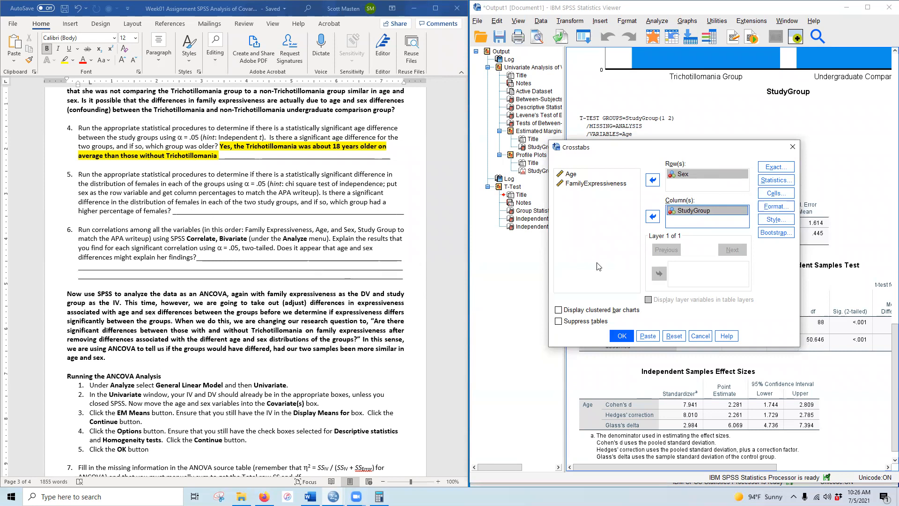
# Request the chi-square statistic for the Sex by StudyGroup crosstab
pyautogui.click(766, 184)
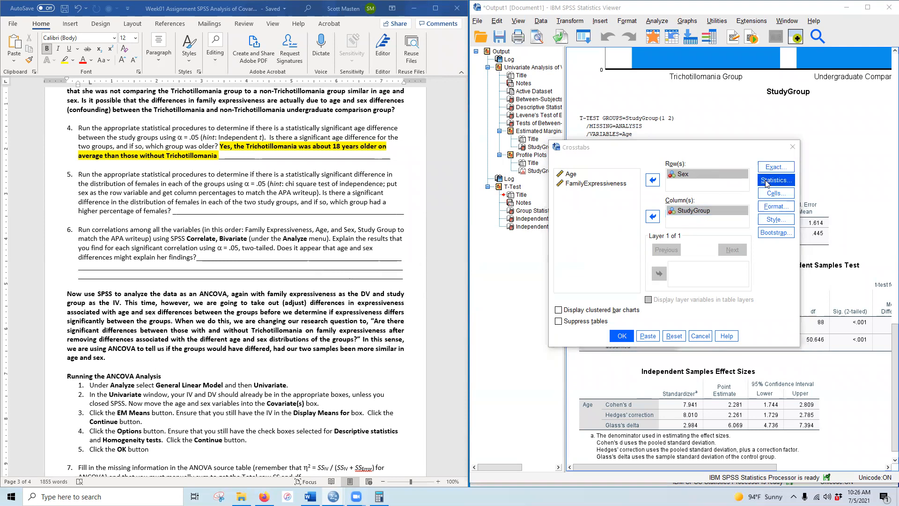
pyautogui.click(624, 180)
pyautogui.click(643, 321)
# Include column percentages and adjusted standardized residuals in the crosstab cells and run the analysis
pyautogui.click(773, 194)
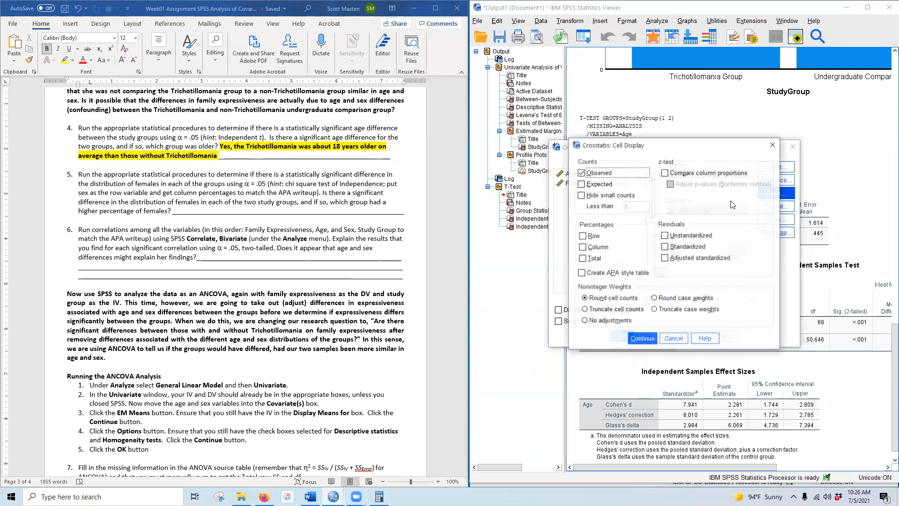
pyautogui.click(592, 248)
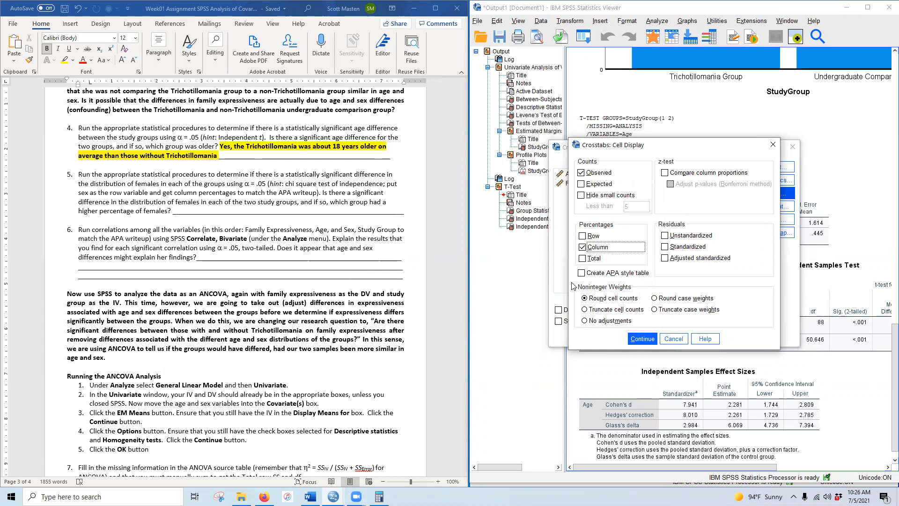
pyautogui.click(683, 260)
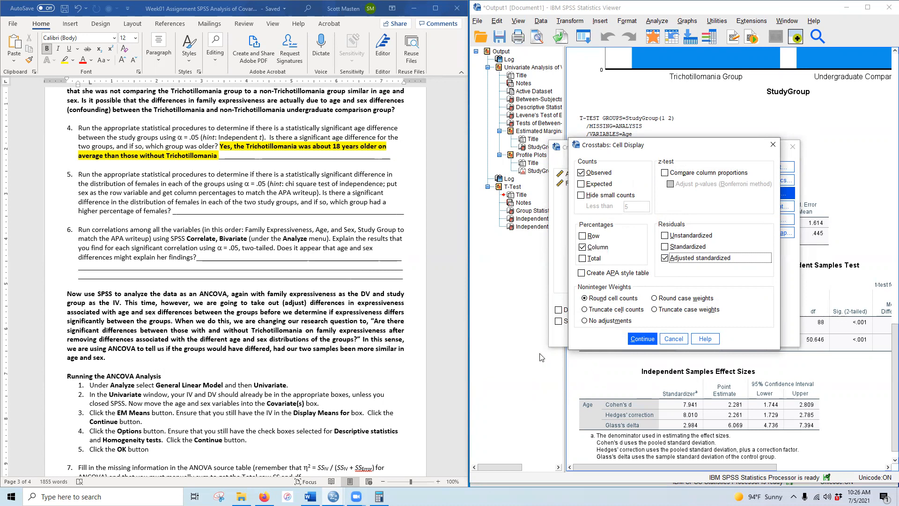
pyautogui.click(633, 342)
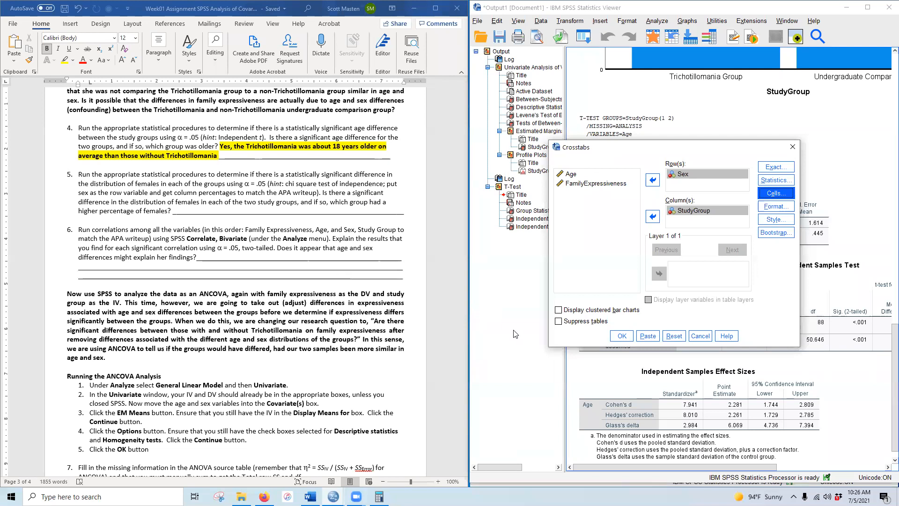
pyautogui.click(623, 336)
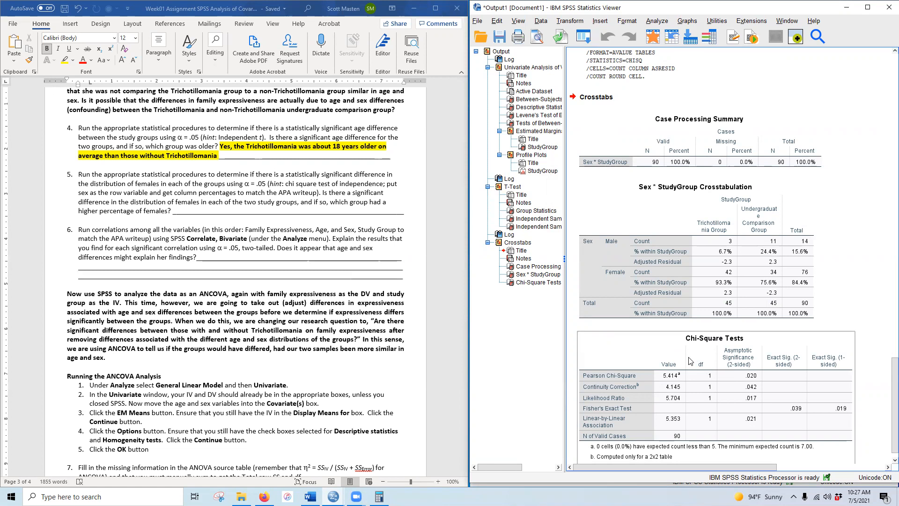
# Check the Chi-Square Tests table and delete the entire Crosstabs output from the viewer
pyautogui.scroll(-1, 851, 197)
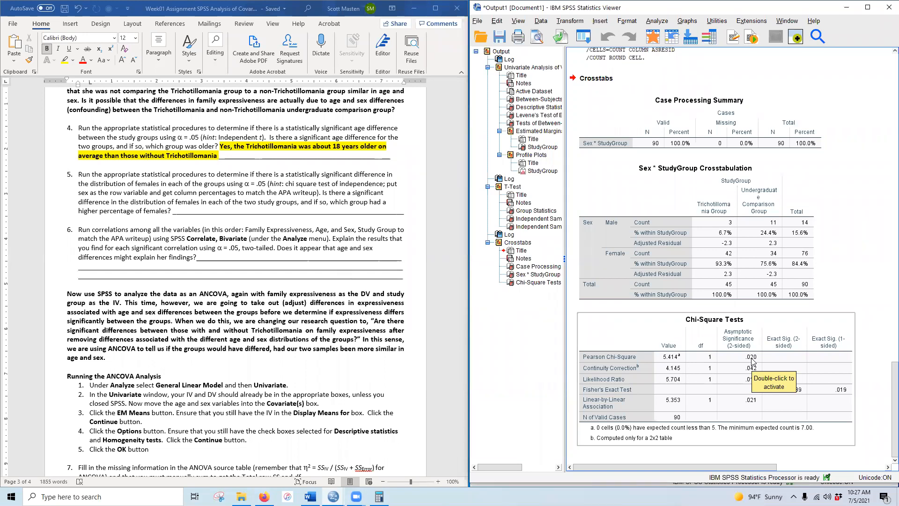
pyautogui.click(500, 244)
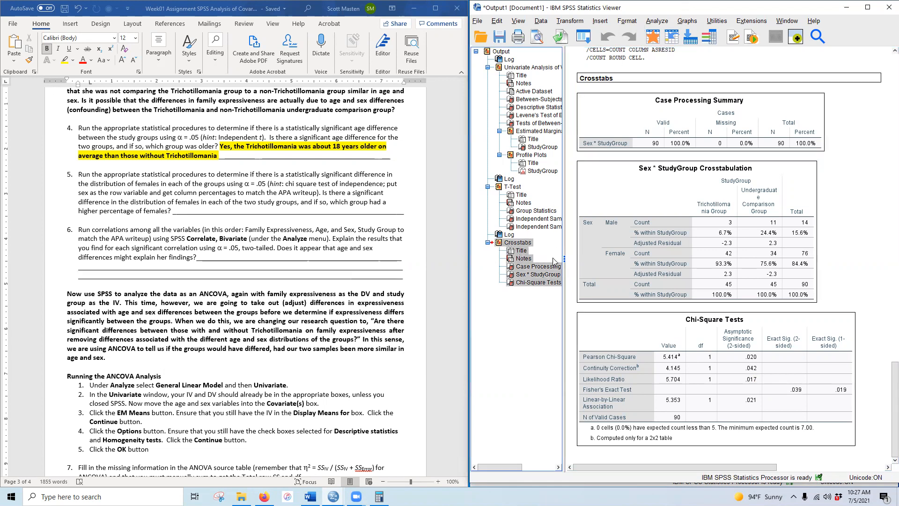
pyautogui.press('Delete')
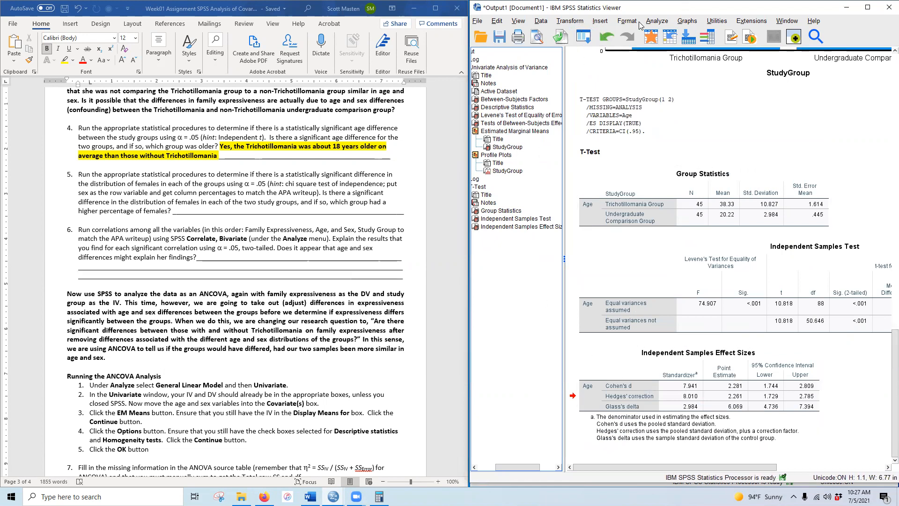
# Add Phi and Cramer's V to the Crosstabs statistics and rerun the Sex by StudyGroup analysis
pyautogui.click(664, 20)
pyautogui.moveTo(729, 62)
pyautogui.click(793, 97)
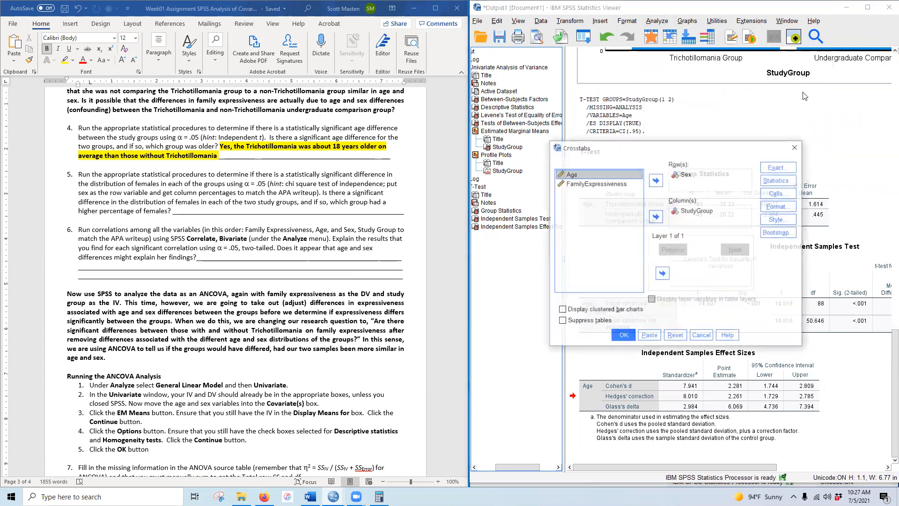
pyautogui.click(779, 180)
pyautogui.click(630, 217)
pyautogui.click(646, 321)
pyautogui.click(623, 336)
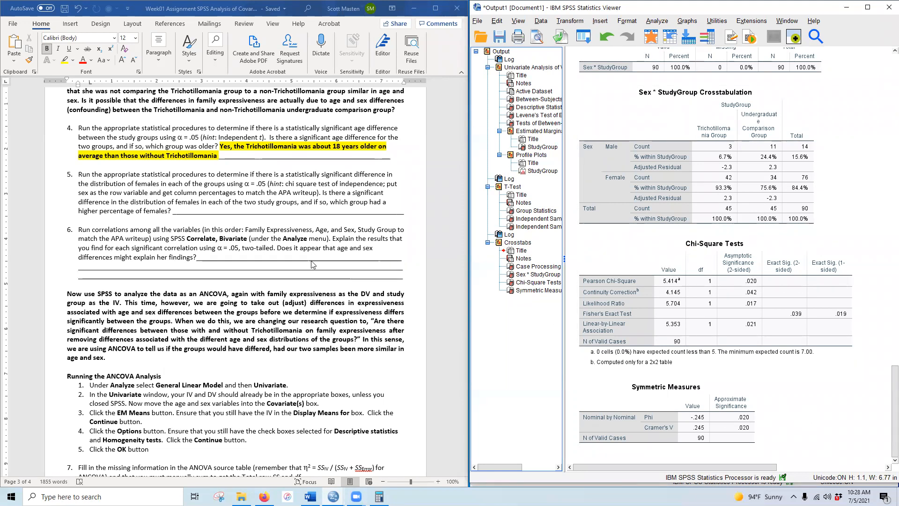
# Begin the question 5 answer with "Yes, the Trichotillomania group has 93.3% females"
pyautogui.click(178, 215)
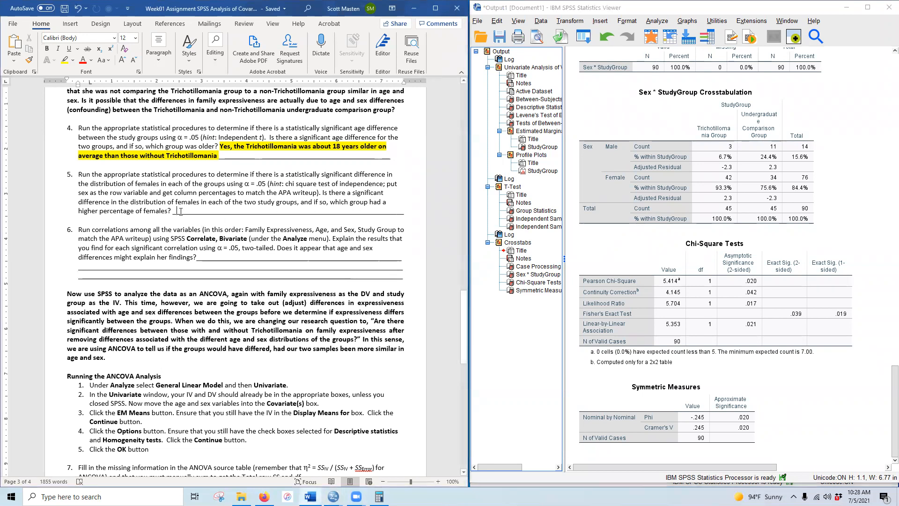
pyautogui.write('Ywa')
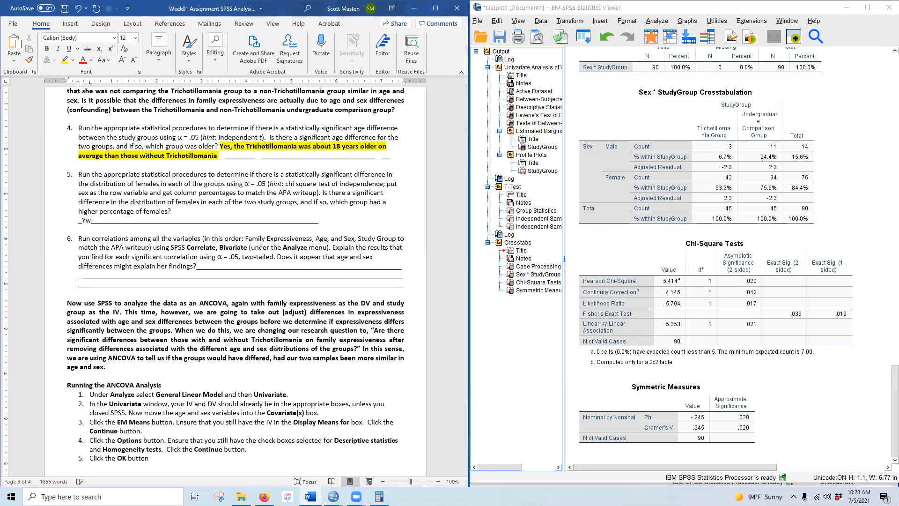
pyautogui.press('BackSpace')
pyautogui.press('BackSpace')
pyautogui.write('es, the')
pyautogui.write('Trichotillomania')
pyautogui.write('group ')
pyautogui.write('ha')
pyautogui.write('s 93.3')
pyautogui.write('$')
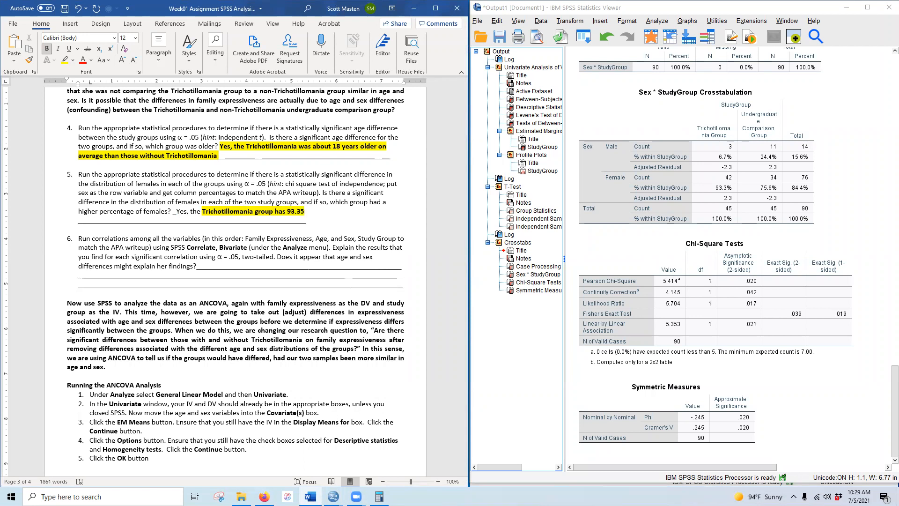
pyautogui.write('%')
pyautogui.write(' feamles')
pyautogui.press('BackSpace')
pyautogui.press('BackSpace')
pyautogui.press('BackSpace')
pyautogui.write('ales om')
# Complete the question 5 answer with "compared to the undergrads with 75.6% females"
pyautogui.write('ompared to')
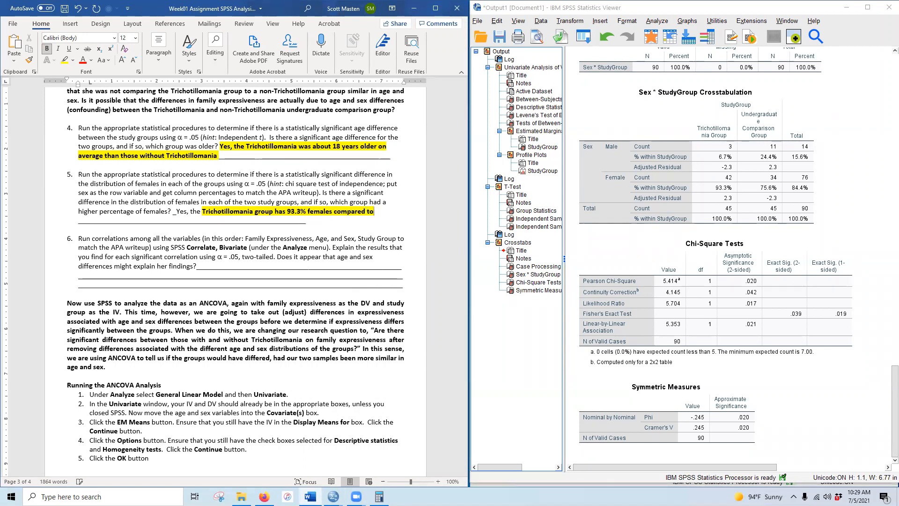
pyautogui.write(' the undergrd')
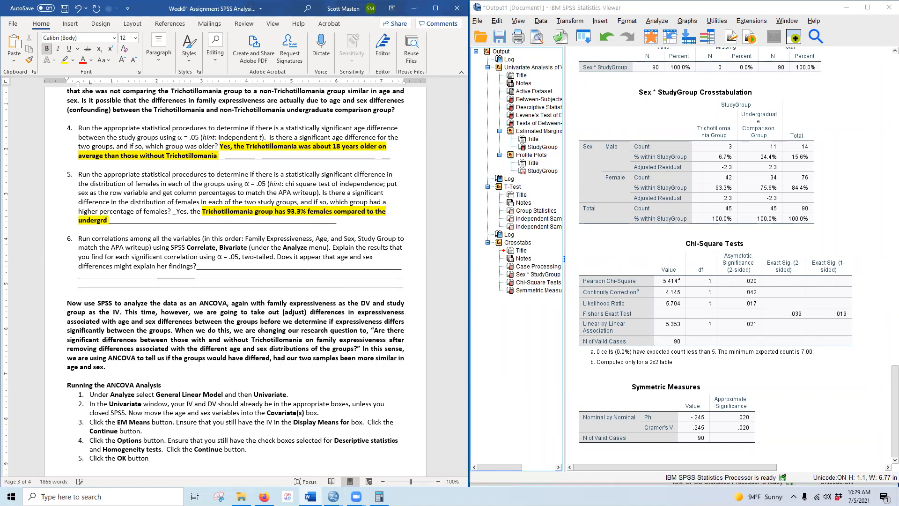
pyautogui.press('BackSpace')
pyautogui.write('ads with ')
pyautogui.write('75')
pyautogui.write('.6%')
pyautogui.write(' feam')
pyautogui.write('males')
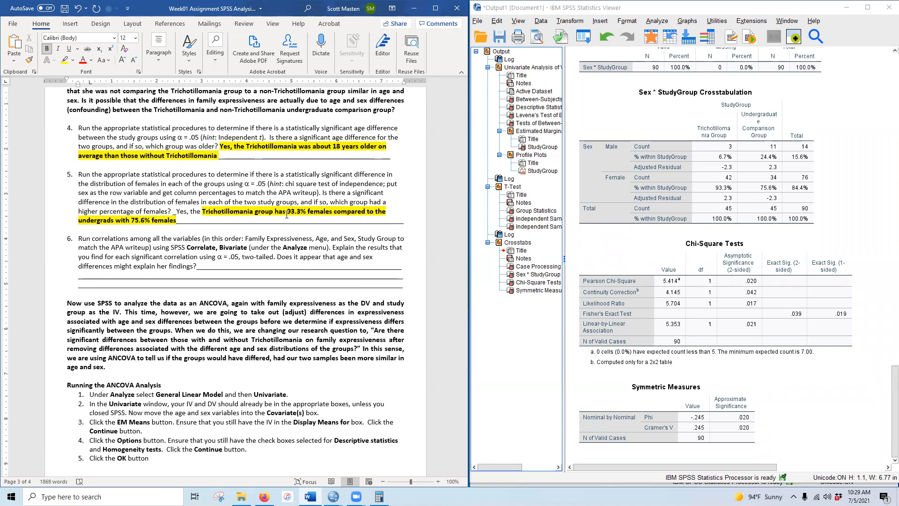
# Make the opening words "Yes, the" bold and highlight the whole question 5 answer in yellow
pyautogui.moveTo(176, 211); pyautogui.dragTo(202, 211)
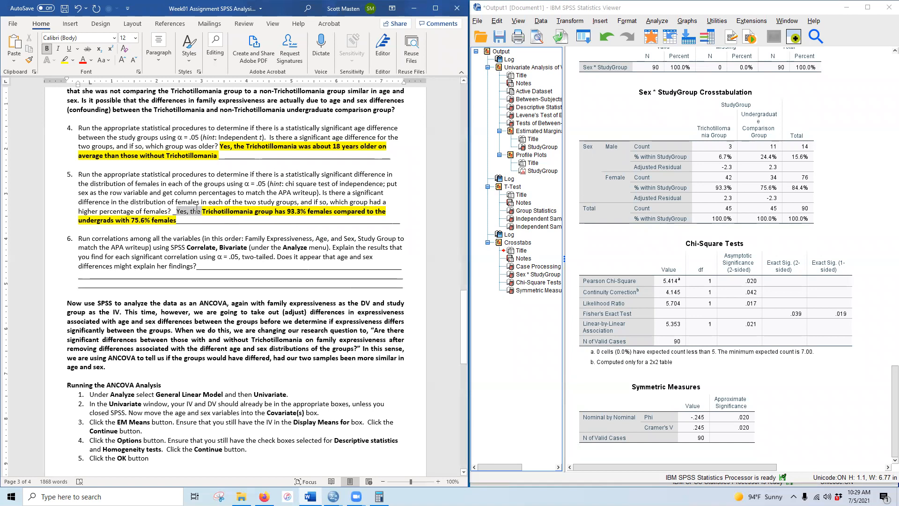
pyautogui.click(47, 49)
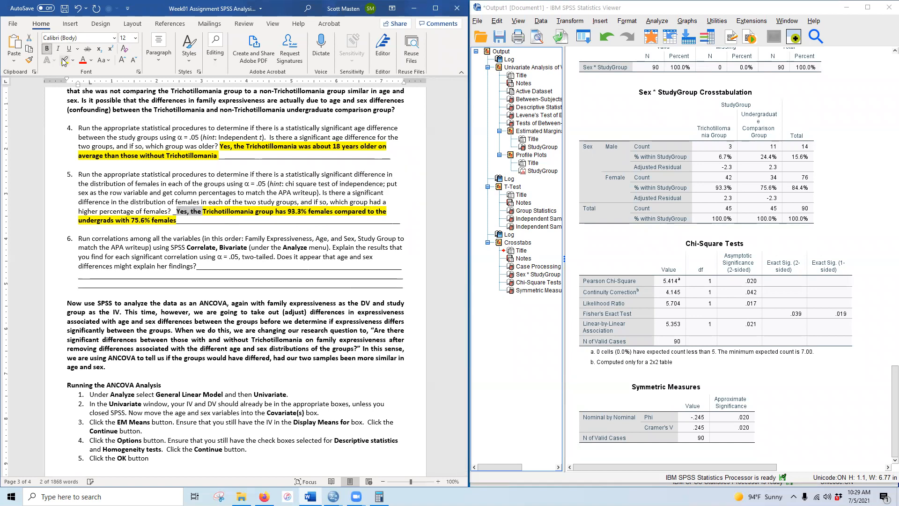
pyautogui.click(65, 60)
pyautogui.click(178, 210)
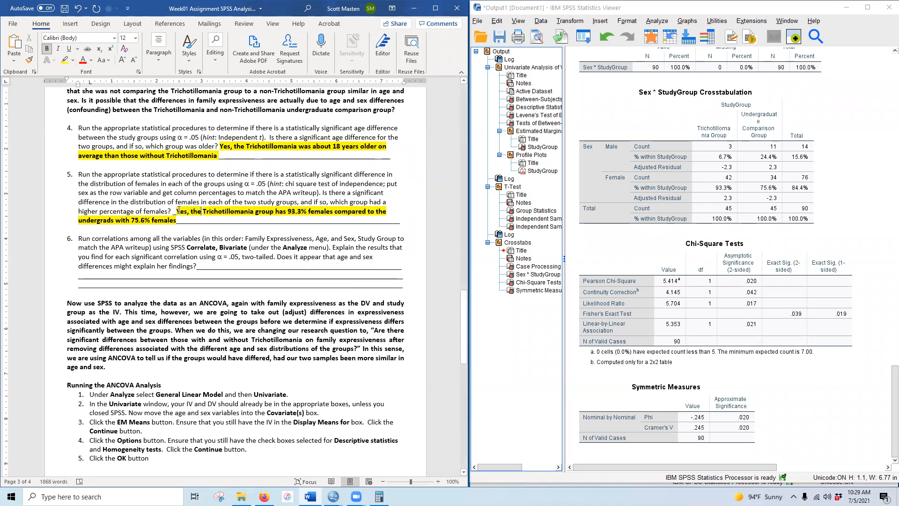
pyautogui.moveTo(177, 211); pyautogui.dragTo(178, 220)
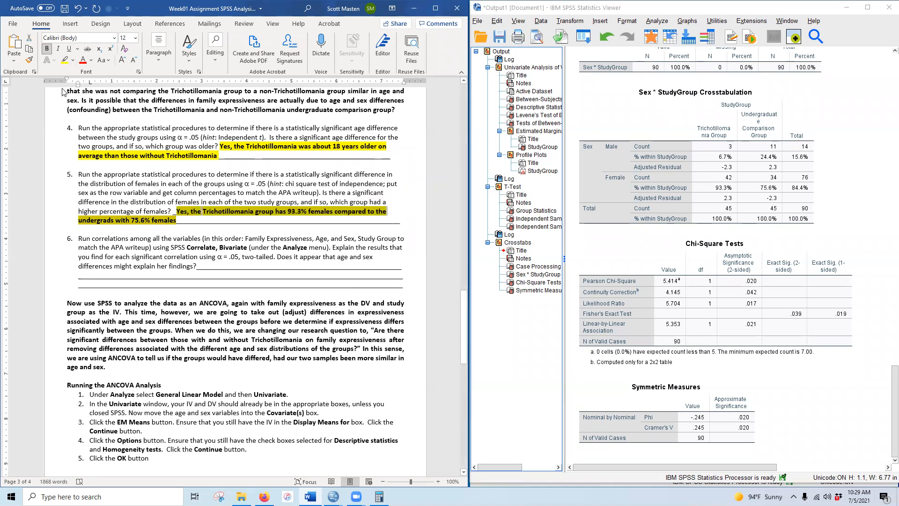
pyautogui.click(63, 60)
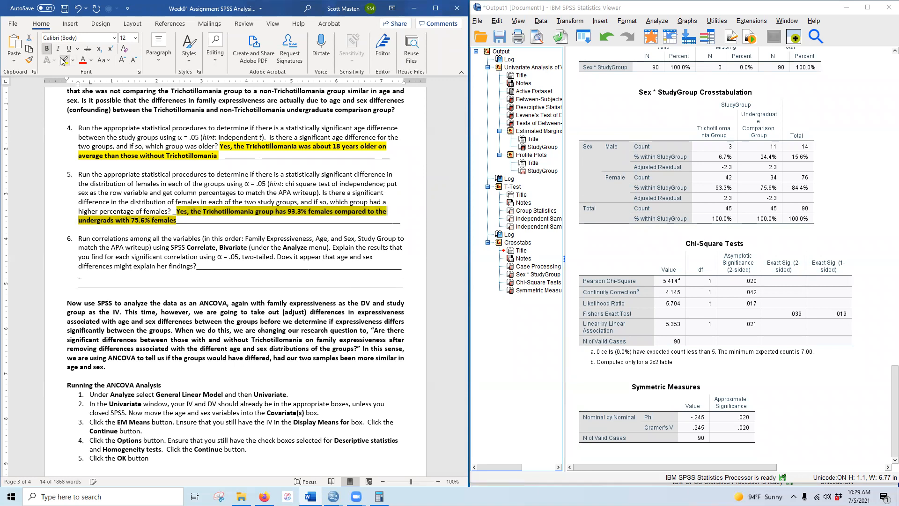
pyautogui.click(177, 220)
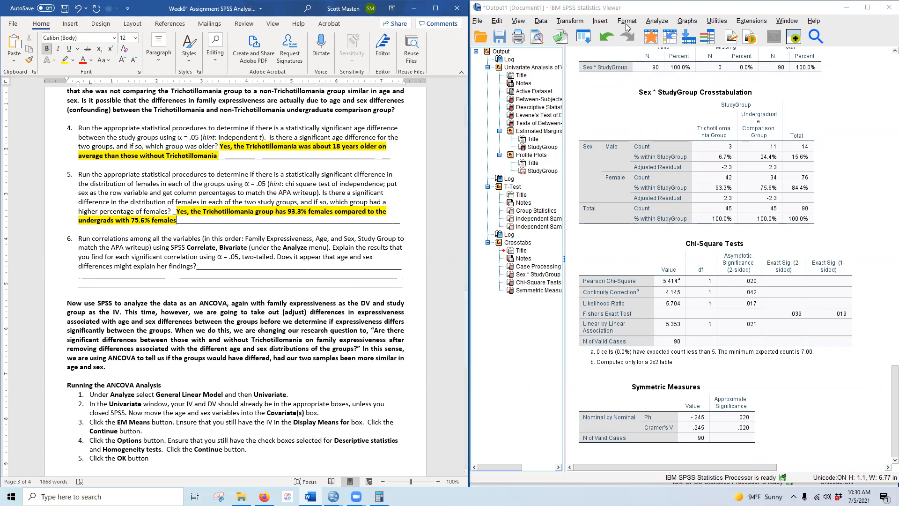
# Run two-tailed Pearson bivariate correlations in SPSS on FamilyExpressiveness, Age, Sex and StudyGroup, in that order
pyautogui.click(657, 20)
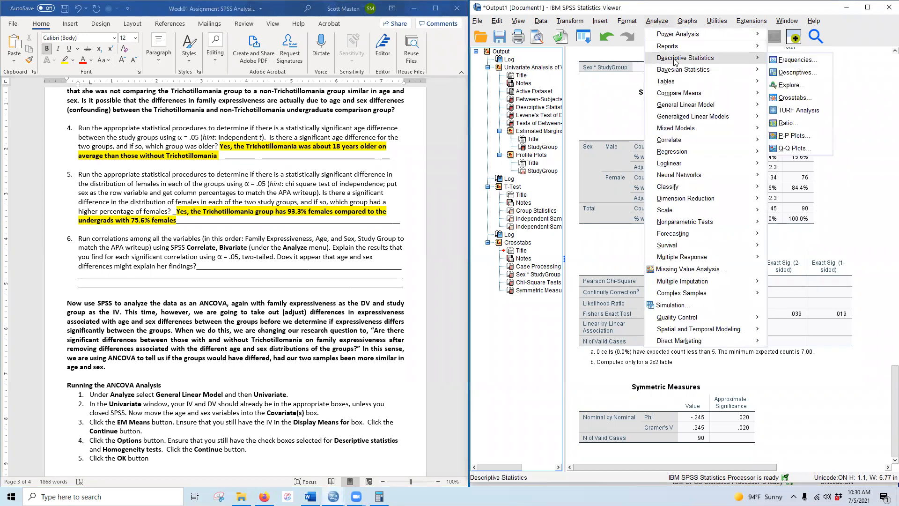
pyautogui.moveTo(697, 140)
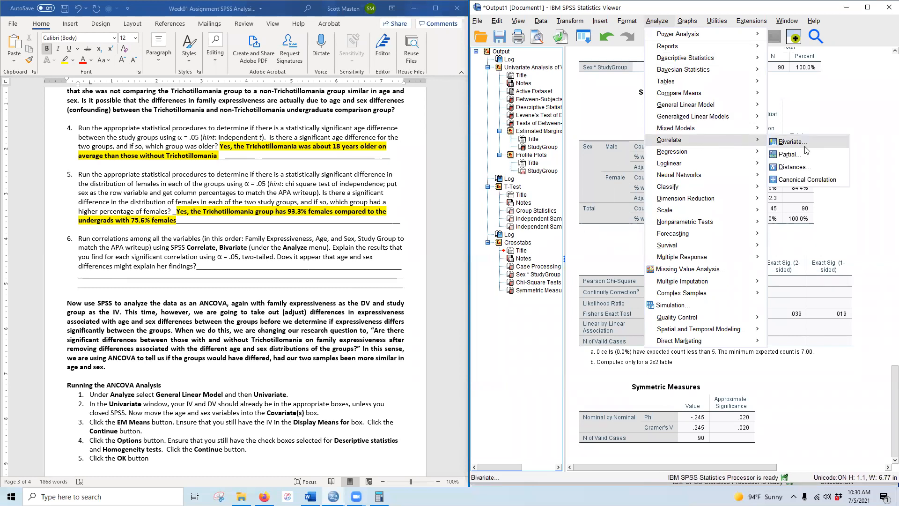
pyautogui.click(778, 143)
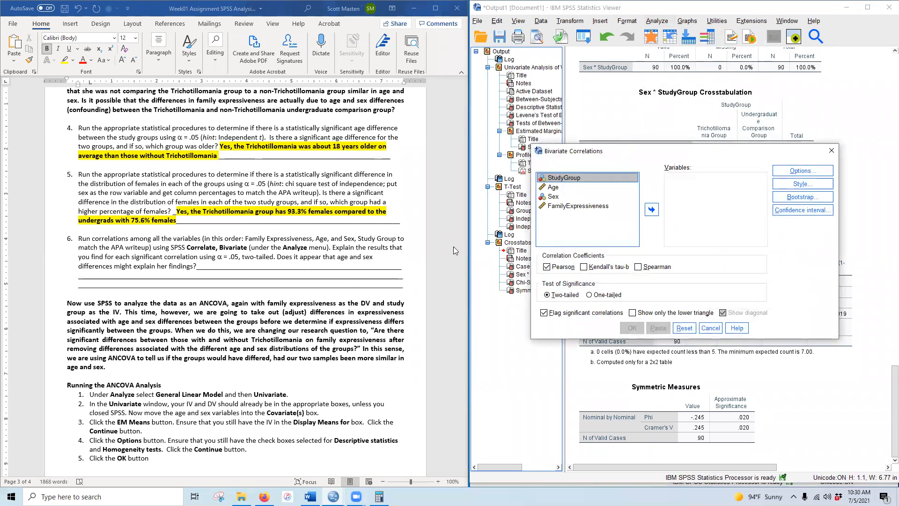
pyautogui.click(570, 206)
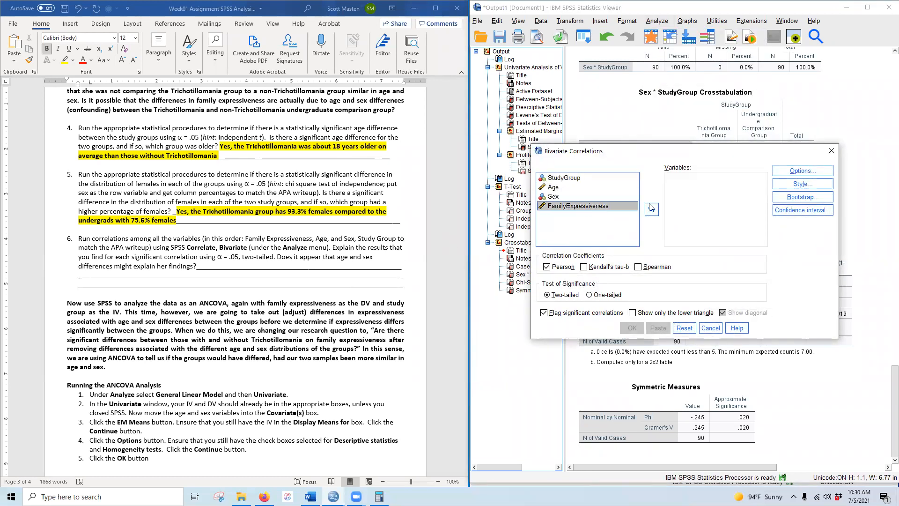
pyautogui.click(652, 209)
pyautogui.click(548, 189)
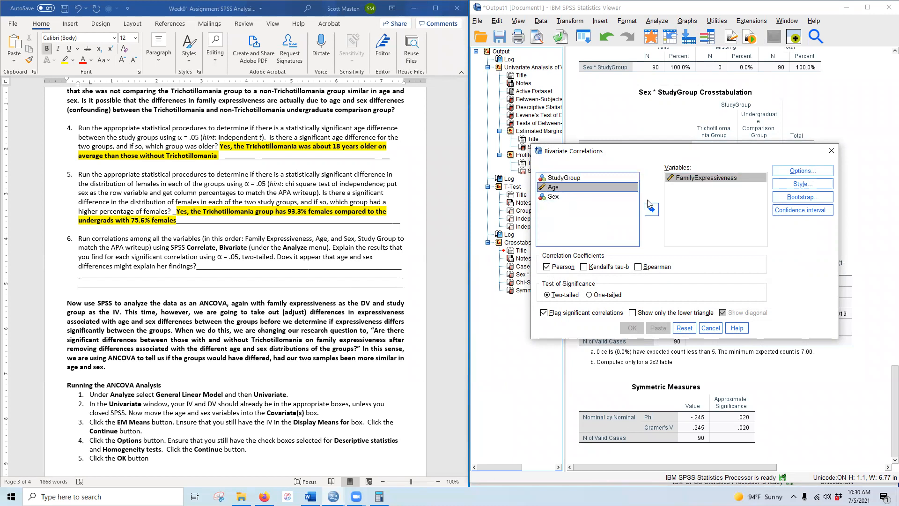
pyautogui.click(652, 209)
pyautogui.click(624, 201)
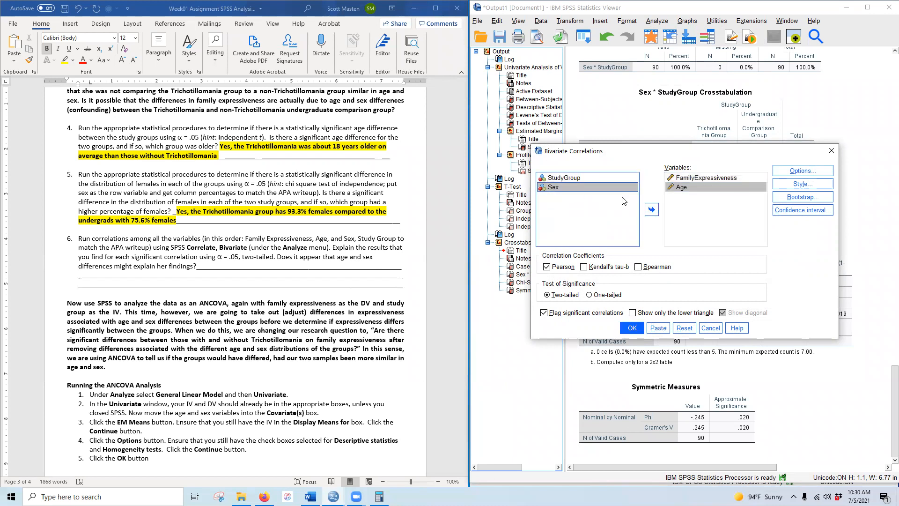
pyautogui.click(651, 210)
pyautogui.click(654, 209)
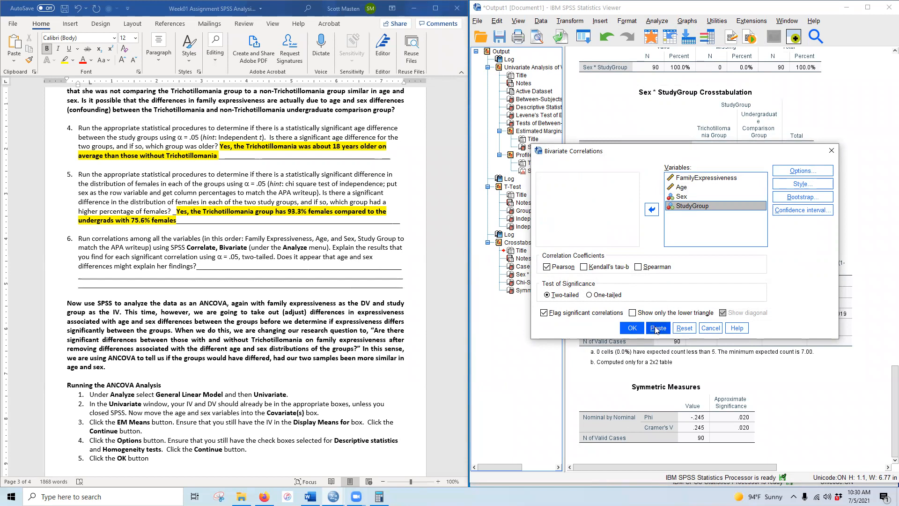
pyautogui.click(630, 328)
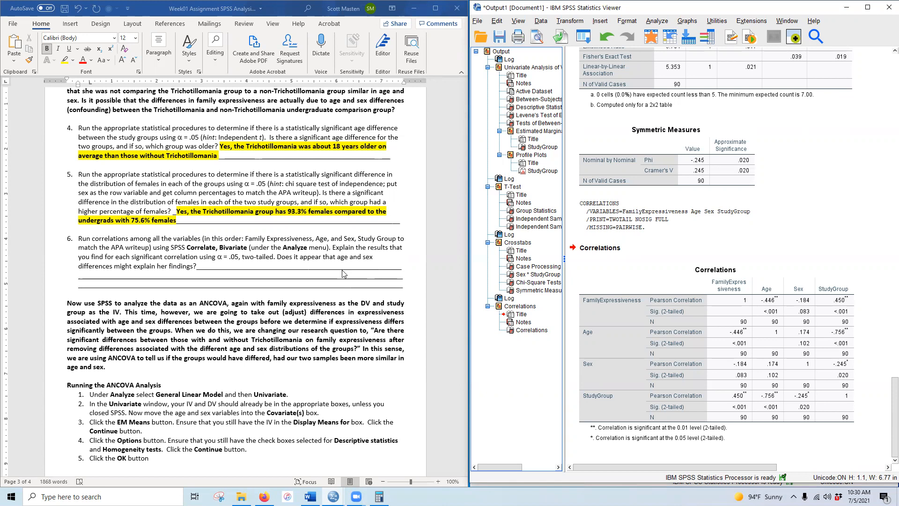
pyautogui.click(638, 369)
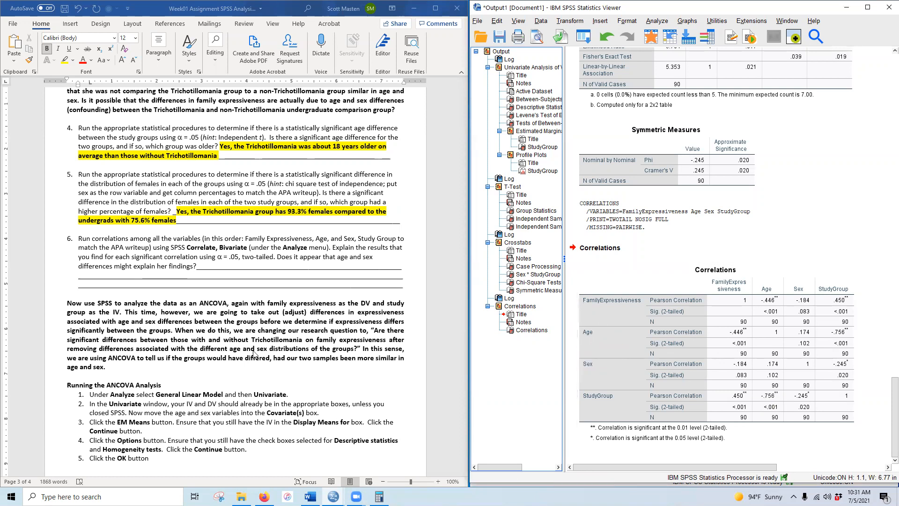
# Answer question 6 in the Word document with "Definitely age could be a confounder that explains her findings"
pyautogui.click(218, 266)
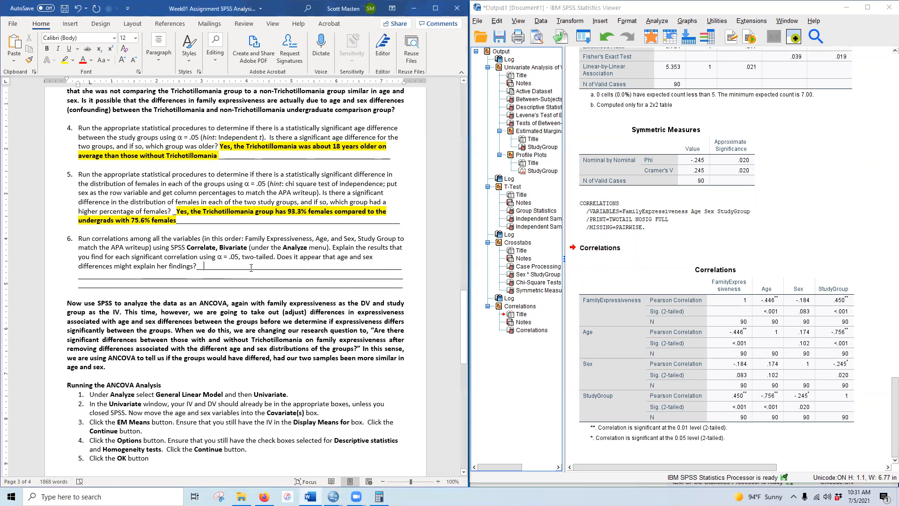
pyautogui.write('D')
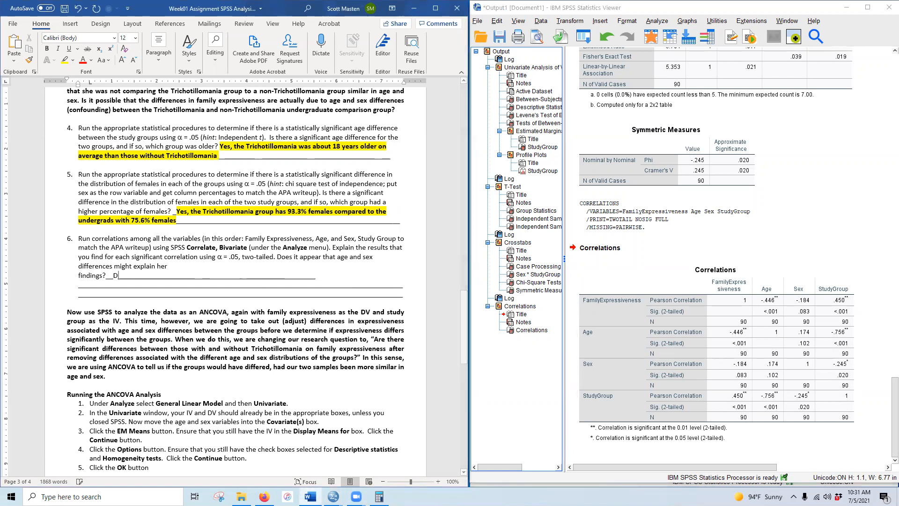
pyautogui.write('Efinitel')
pyautogui.press('BackSpace')
pyautogui.press('BackSpace')
pyautogui.press('BackSpace')
pyautogui.press('BackSpace')
pyautogui.press('BackSpace')
pyautogui.press('BackSpace')
pyautogui.press('BackSpace')
pyautogui.press('BackSpace')
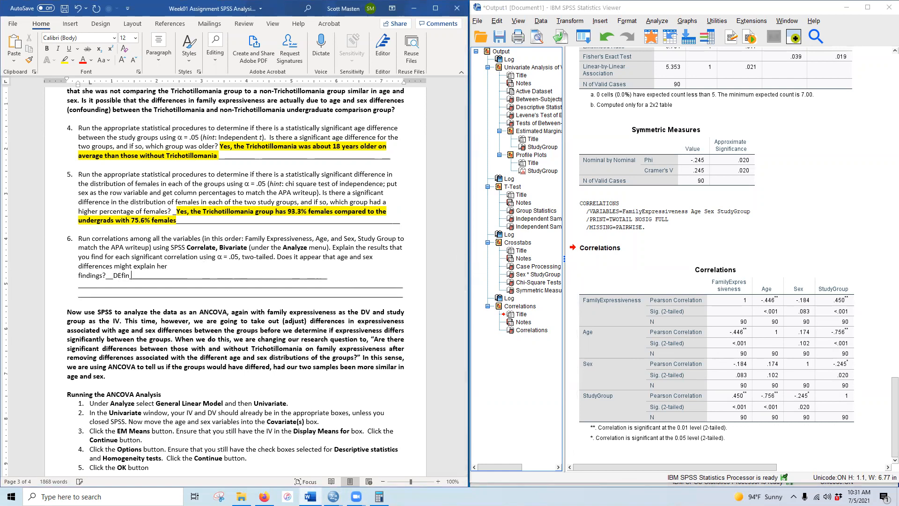
pyautogui.write('efinitely age could be a confounder that explains here di')
pyautogui.press('BackSpace')
pyautogui.press('BackSpace')
pyautogui.press('BackSpace')
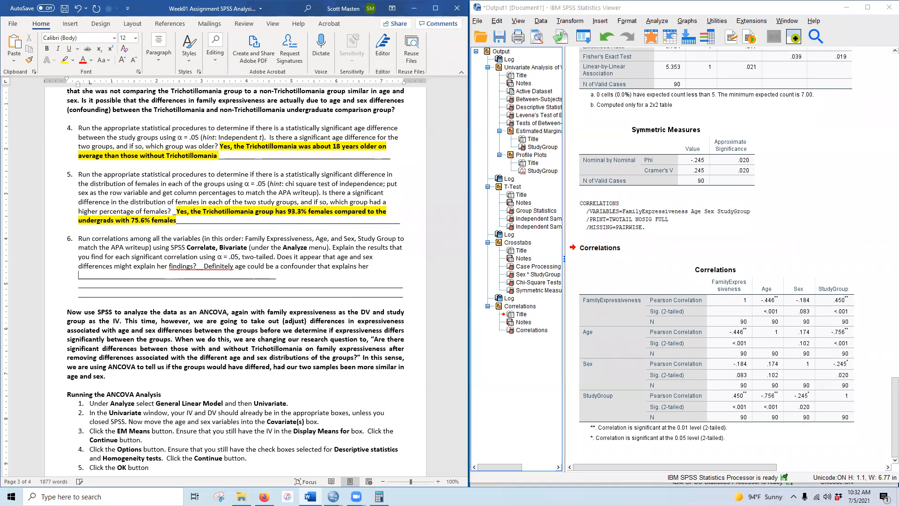
pyautogui.write('findign')
pyautogui.press('BackSpace')
pyautogui.press('BackSpace')
pyautogui.write('ngs')
# Delete the leftover blank line under the question 6 answer, and make the answer bold with yellow highlighting
pyautogui.moveTo(49, 277); pyautogui.dragTo(49, 279)
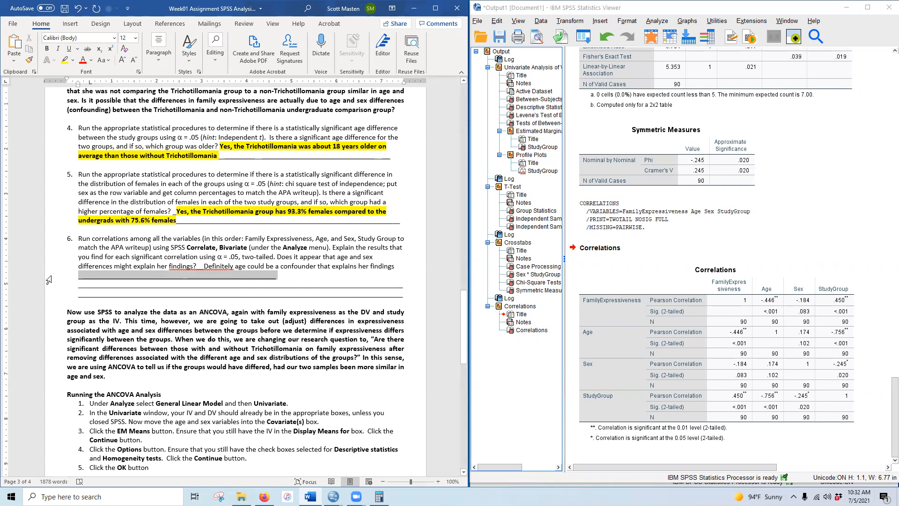
pyautogui.press('Delete')
pyautogui.moveTo(205, 265); pyautogui.dragTo(398, 266)
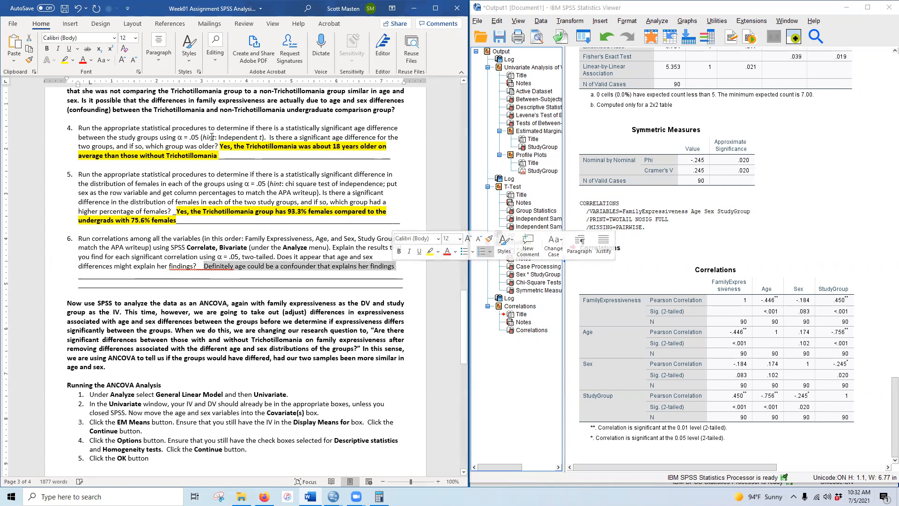
pyautogui.click(47, 48)
pyautogui.click(64, 60)
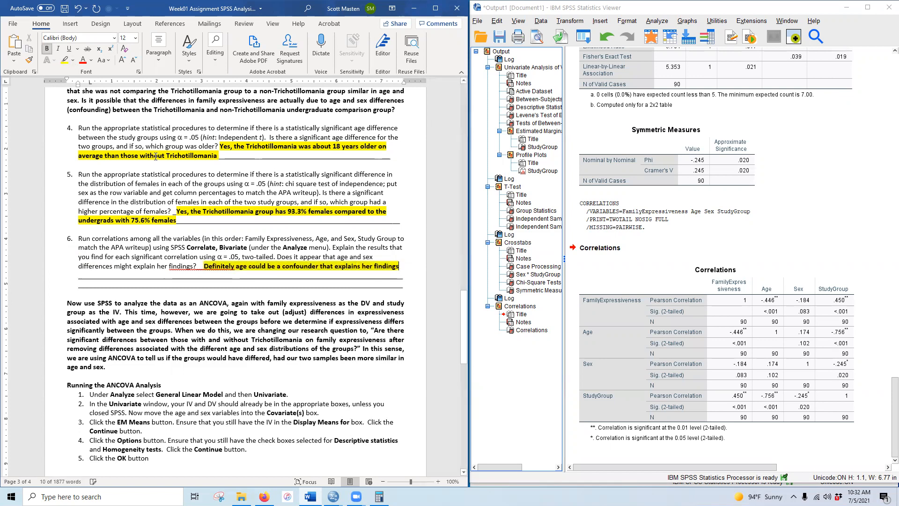
# Remove the stray underscores between the question 6 text and its highlighted answer
pyautogui.click(194, 265)
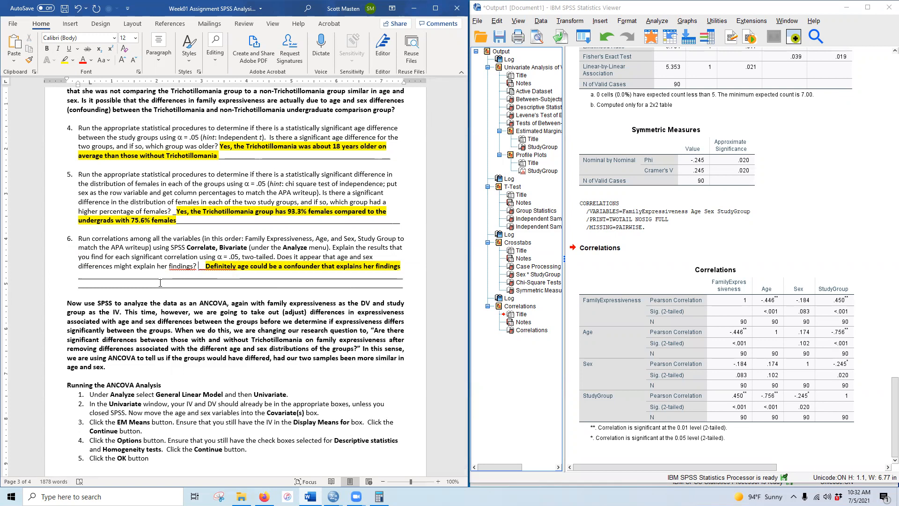
pyautogui.click(743, 372)
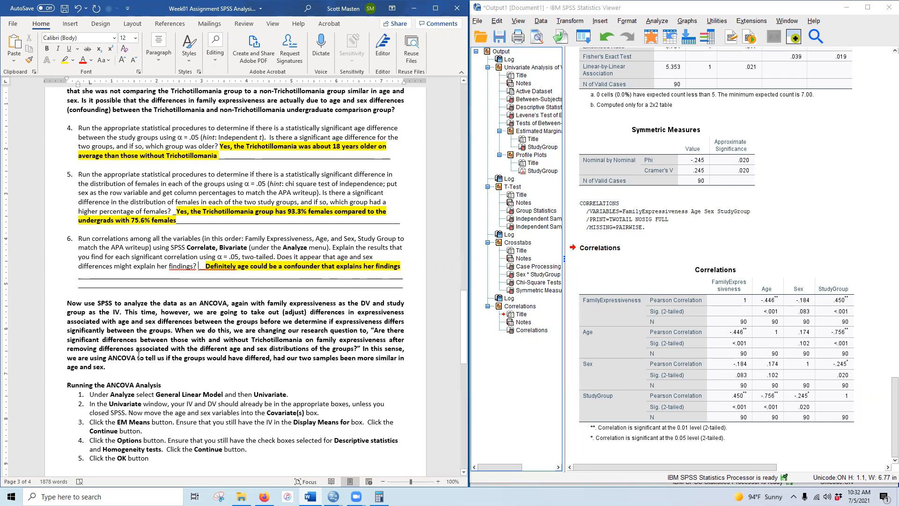
pyautogui.scroll(-4, 139, 355)
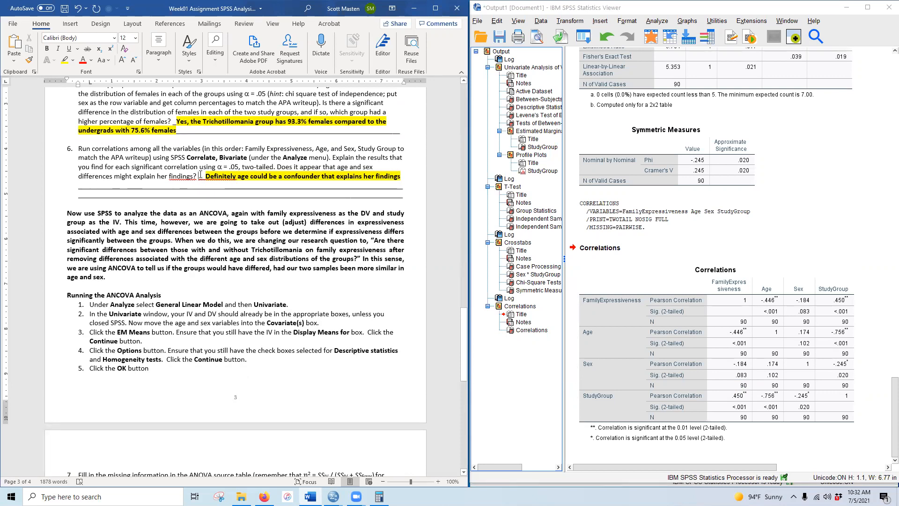
pyautogui.press('Delete')
pyautogui.press('Delete')
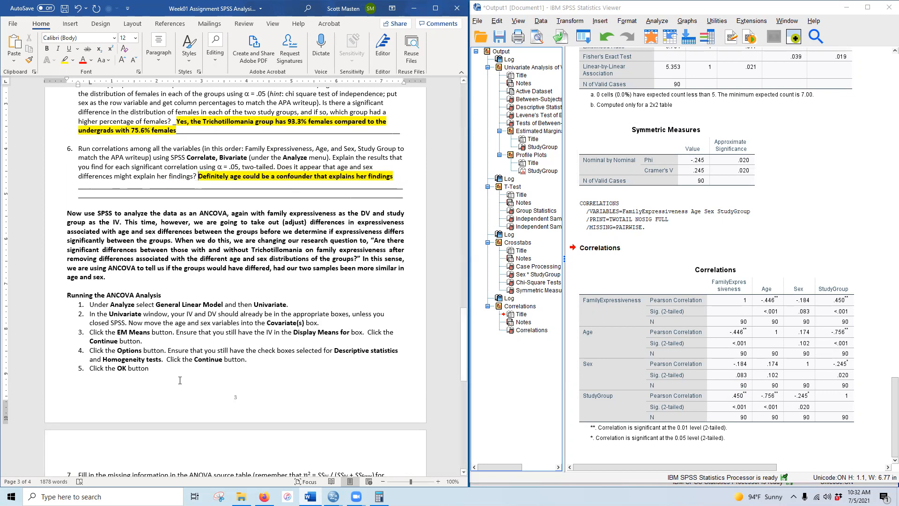
# Review the instructions for running the ANCOVA and the question 7 source table in the assignment
pyautogui.scroll(-3, 160, 367)
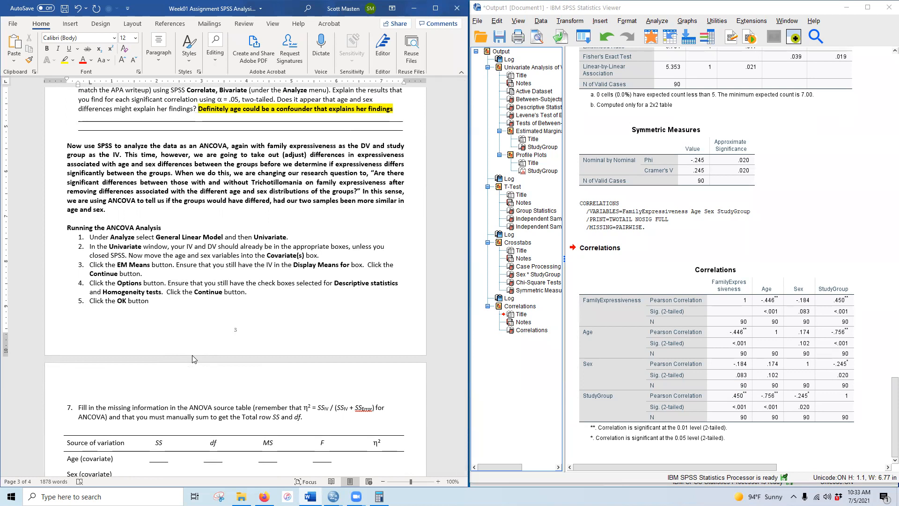
pyautogui.scroll(-1, 183, 342)
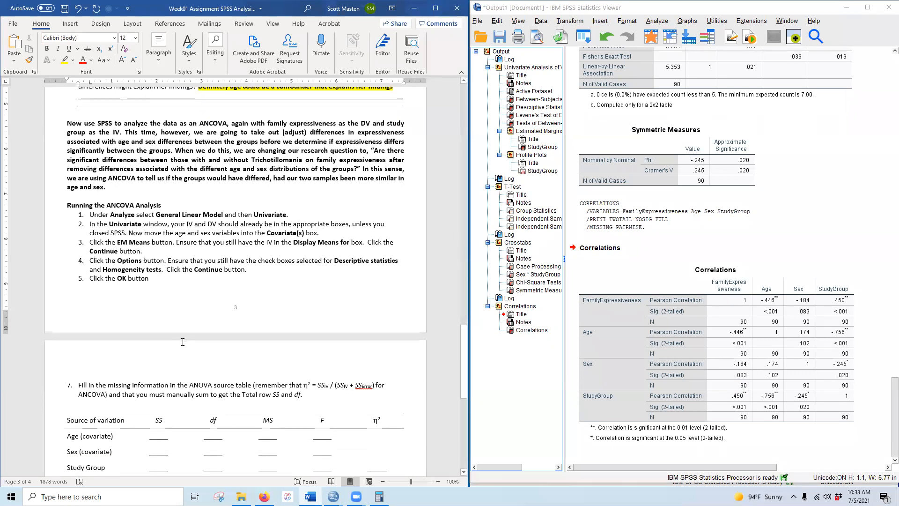
pyautogui.scroll(-2, 208, 343)
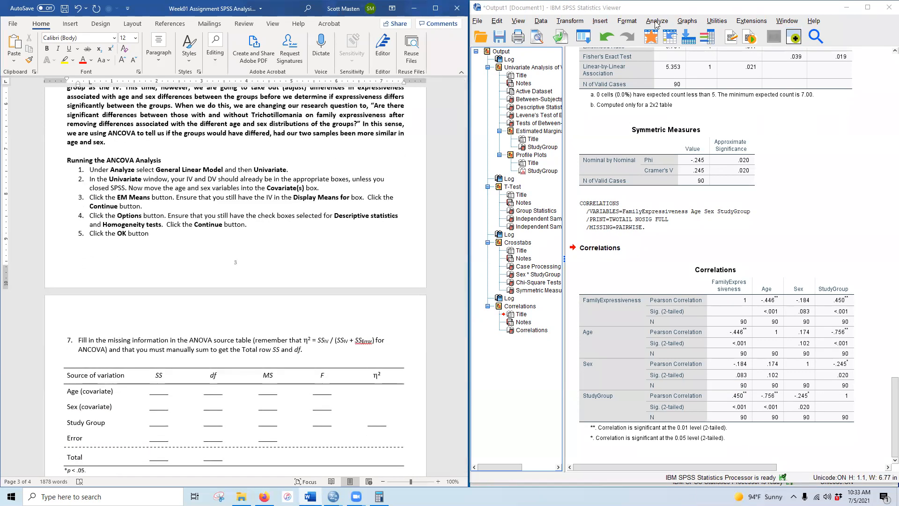
# Set up a General Linear Model Univariate analysis in SPSS with Age and Sex moved in as covariates
pyautogui.click(655, 22)
pyautogui.moveTo(698, 105)
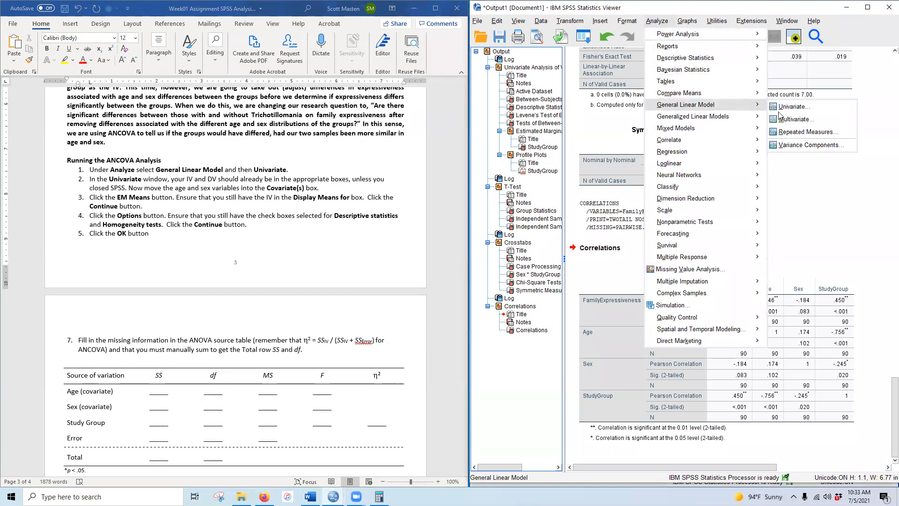
pyautogui.click(794, 108)
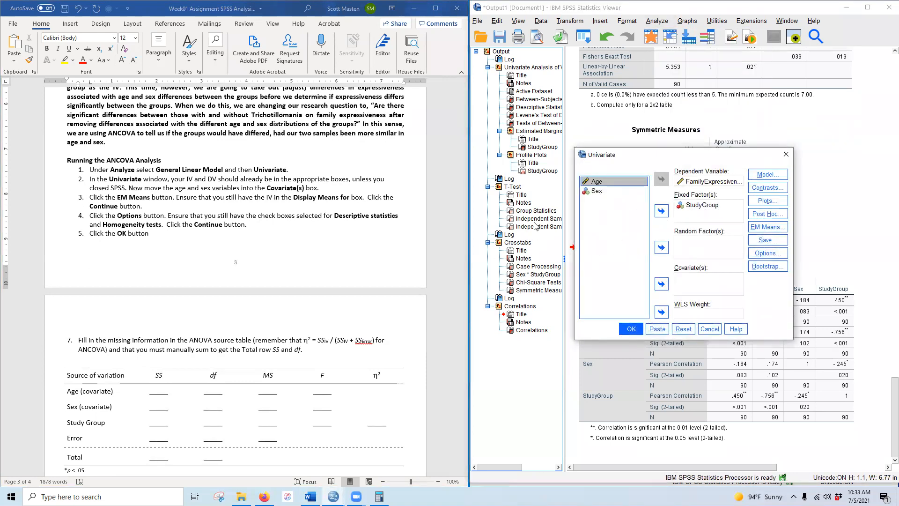
pyautogui.keyDown('shift'); pyautogui.click(596, 191); pyautogui.keyUp('shift')
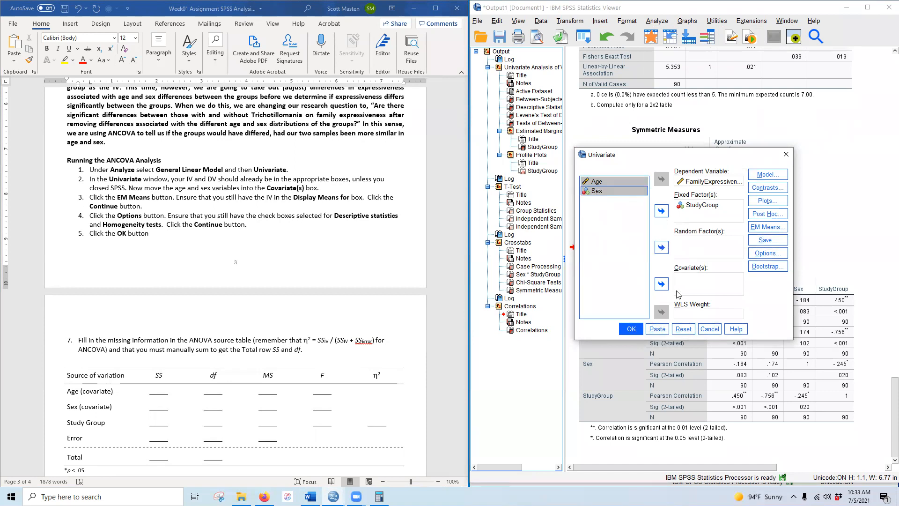
pyautogui.click(660, 285)
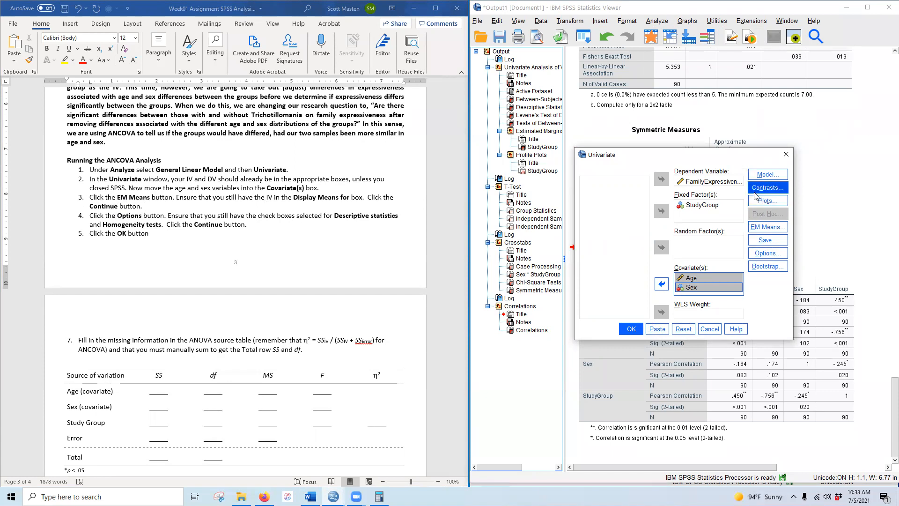
# Check that marginal means for StudyGroup, descriptive statistics and homogeneity tests are still selected, and run the ANCOVA
pyautogui.click(768, 226)
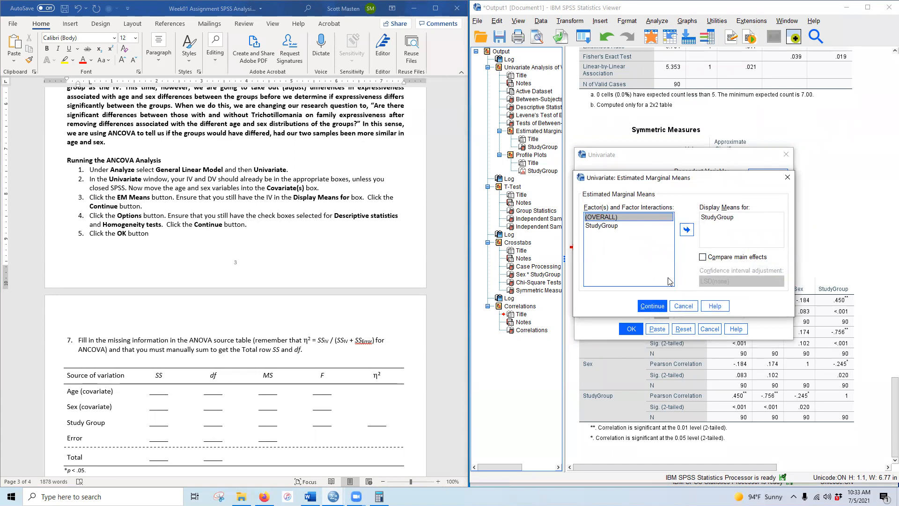
pyautogui.click(652, 306)
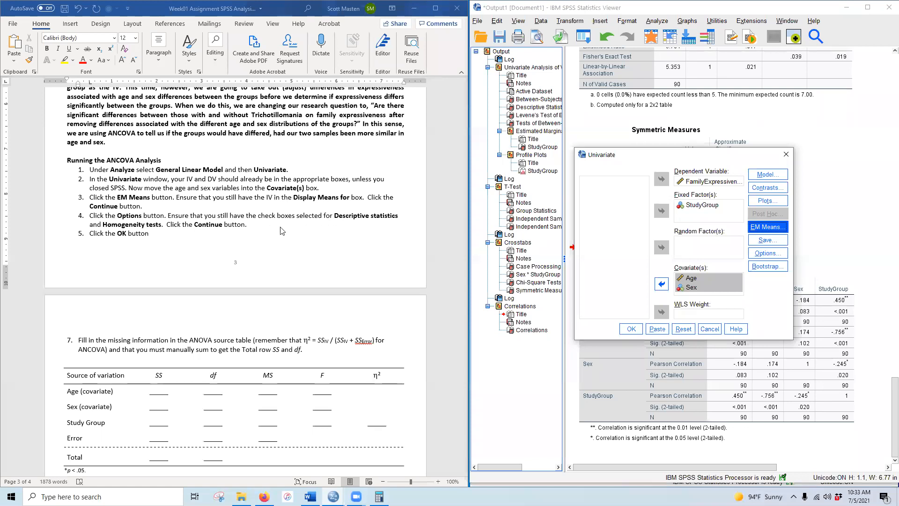
pyautogui.click(767, 253)
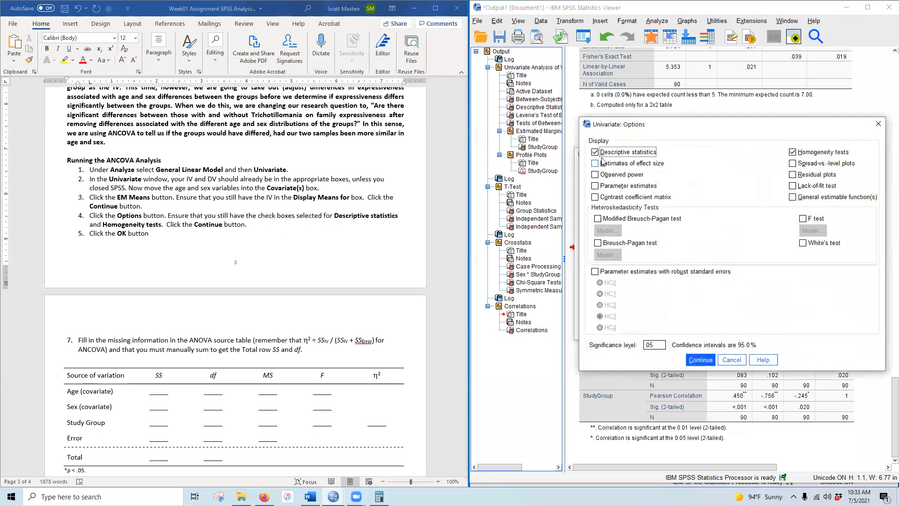
pyautogui.click(700, 360)
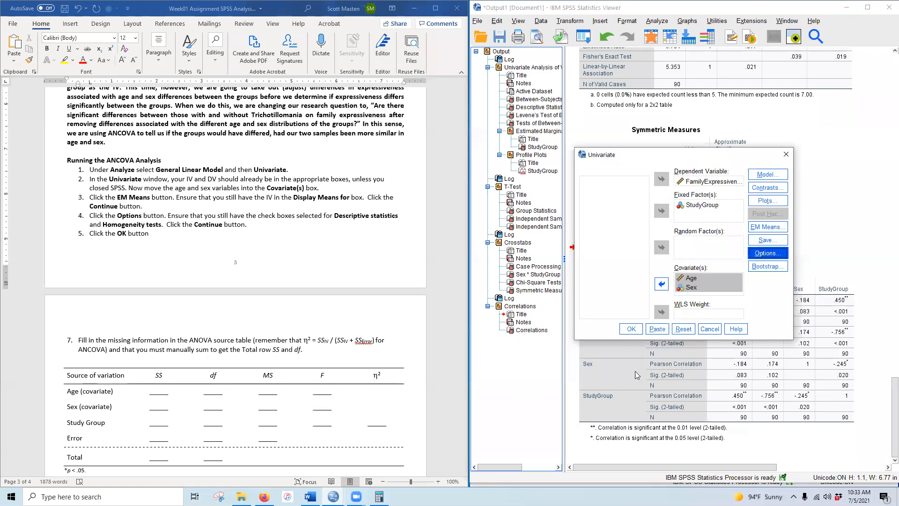
pyautogui.click(632, 329)
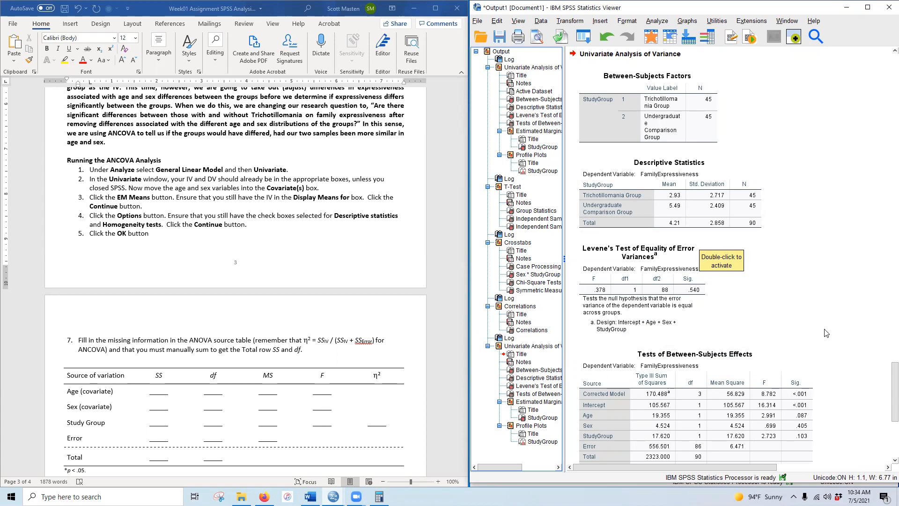
# Bring the Tests of Between-Subjects Effects table into view and select the SS blank for Age (covariate) in Word's question 7 table
pyautogui.scroll(-2, 837, 314)
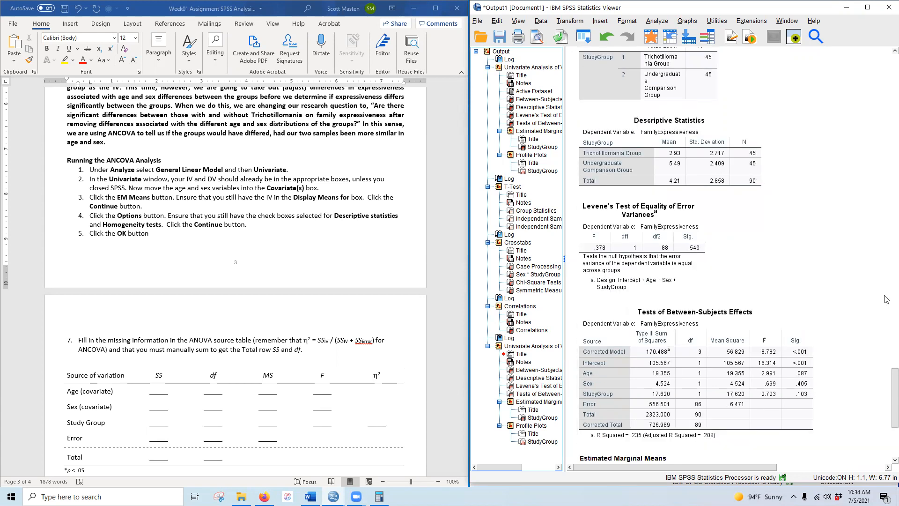
pyautogui.scroll(-7, 149, 283)
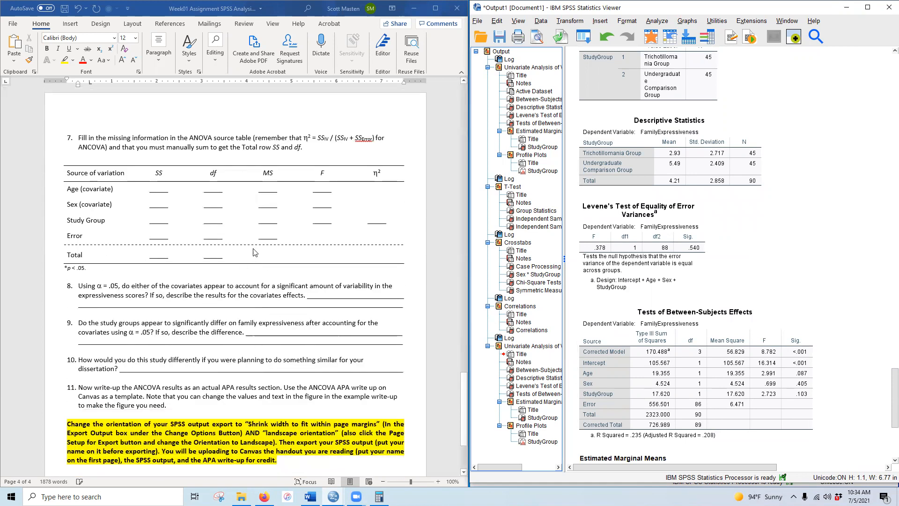
pyautogui.click(155, 192)
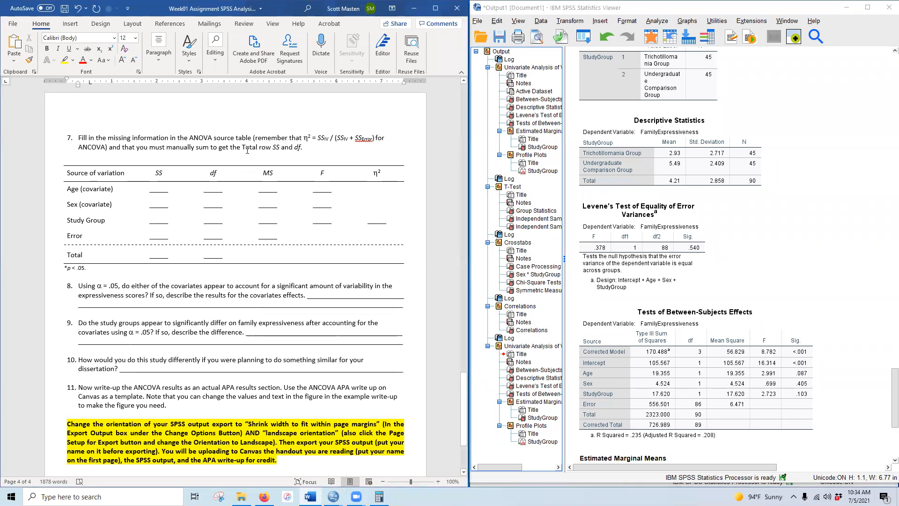
pyautogui.click(157, 189)
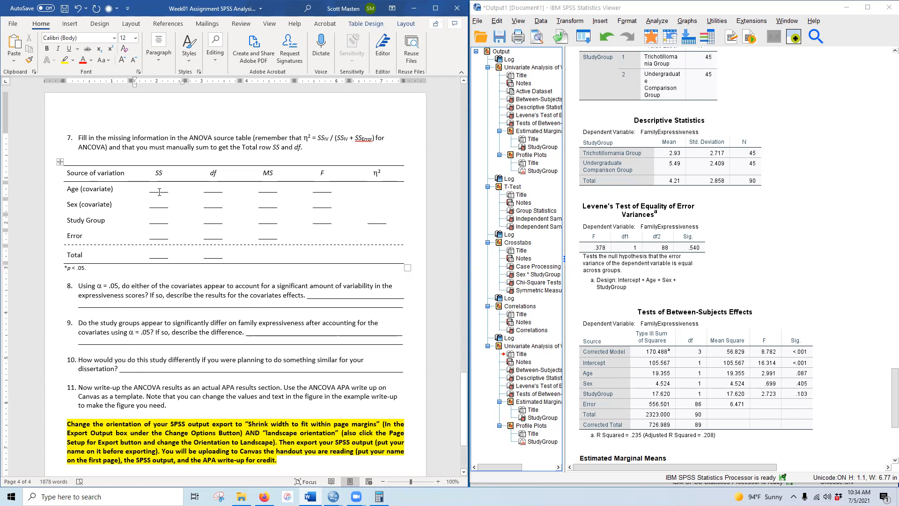
pyautogui.doubleClick(159, 190)
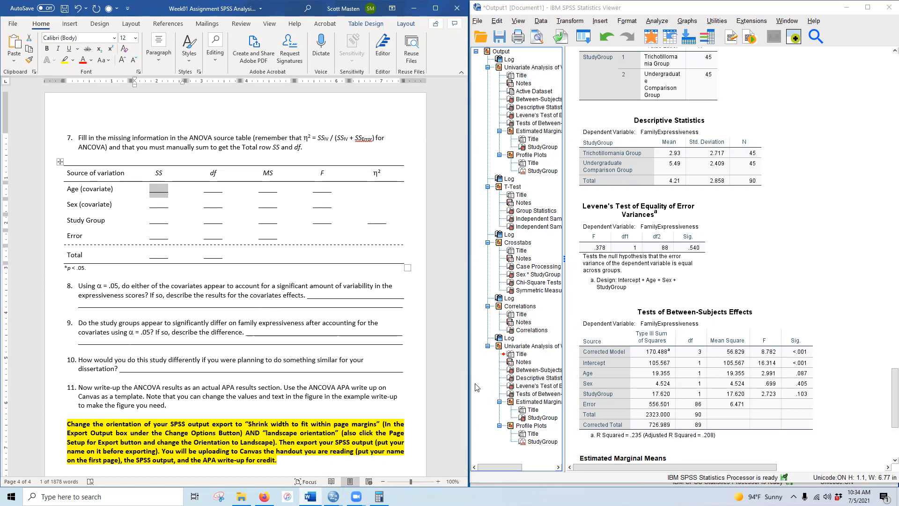
pyautogui.press('F12')
pyautogui.write('19.36')
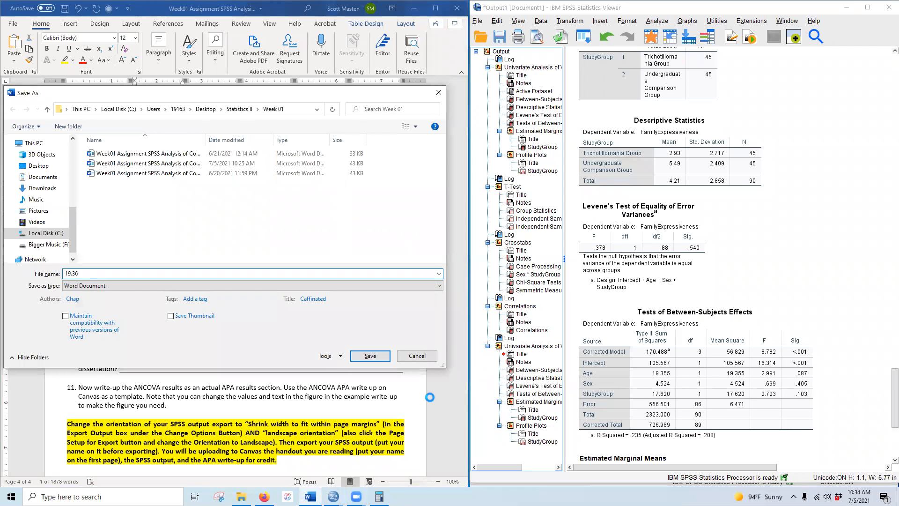
pyautogui.click(416, 356)
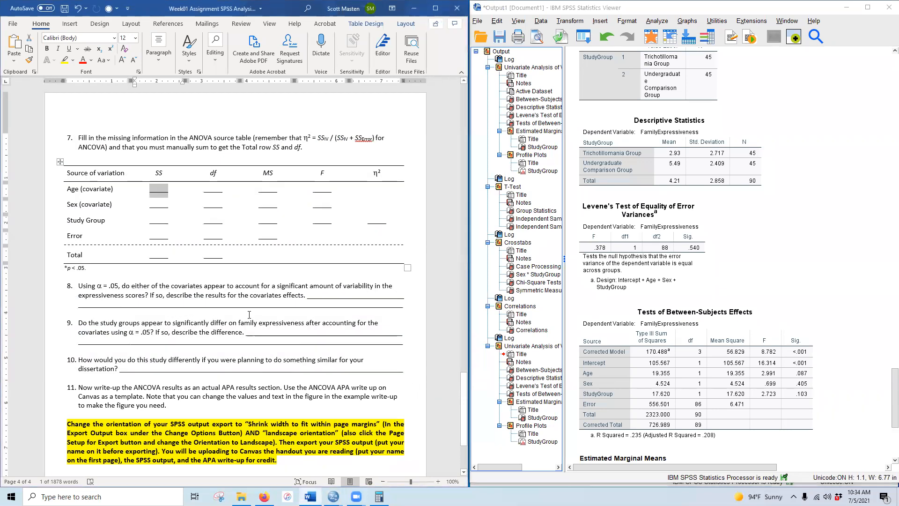
# Fill in the Age (covariate) row of the question 7 table with SS 19.36, df 1, MS 19.36 and F 2.99
pyautogui.write('19.36')
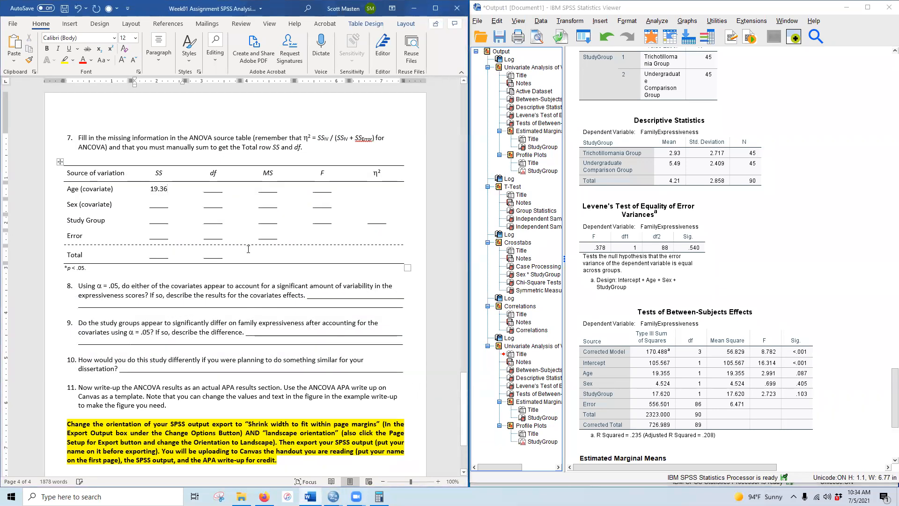
pyautogui.doubleClick(218, 188)
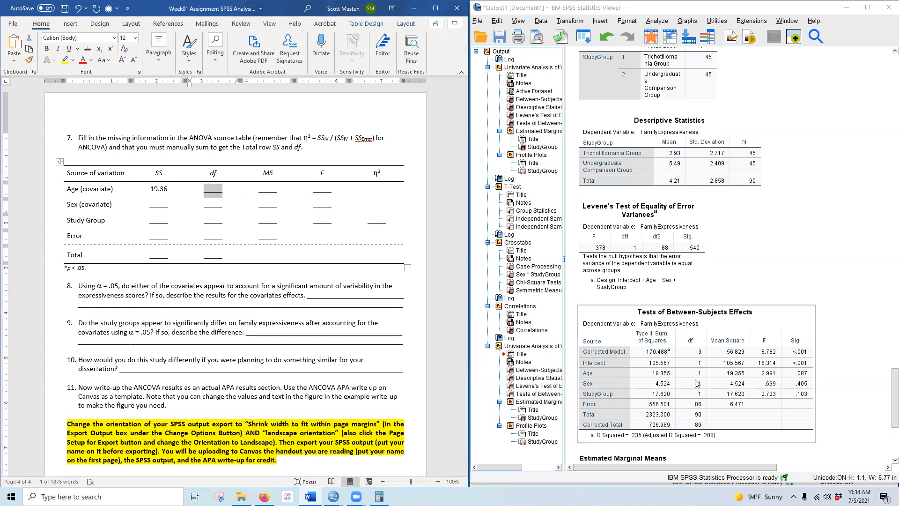
pyautogui.write('1')
pyautogui.doubleClick(271, 190)
pyautogui.write('19.36')
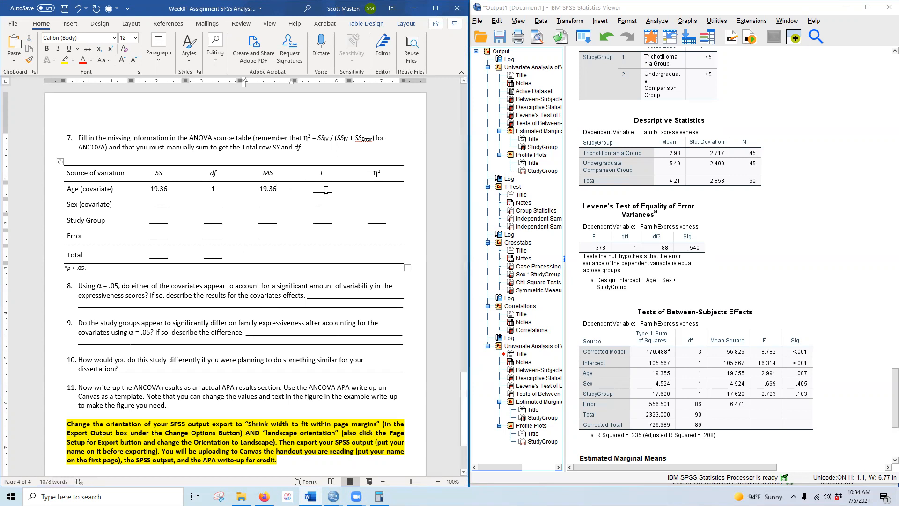
pyautogui.doubleClick(320, 189)
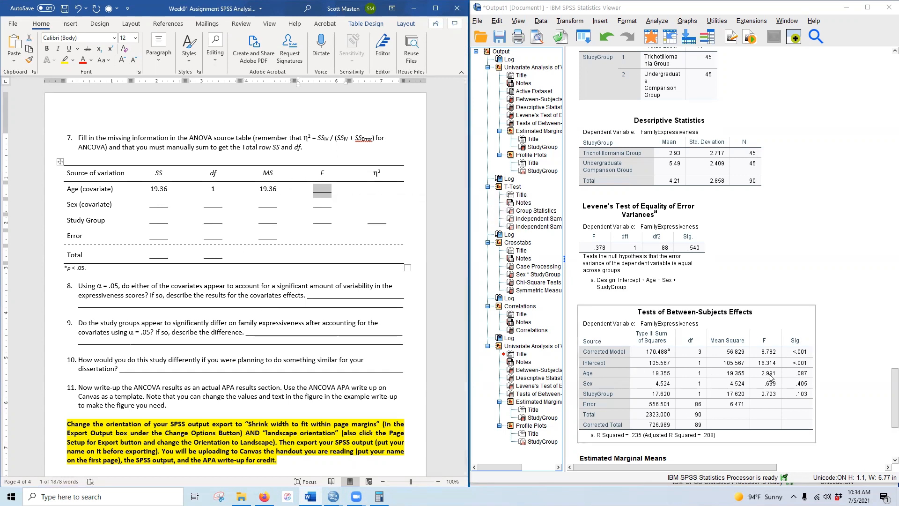
pyautogui.write('2.99')
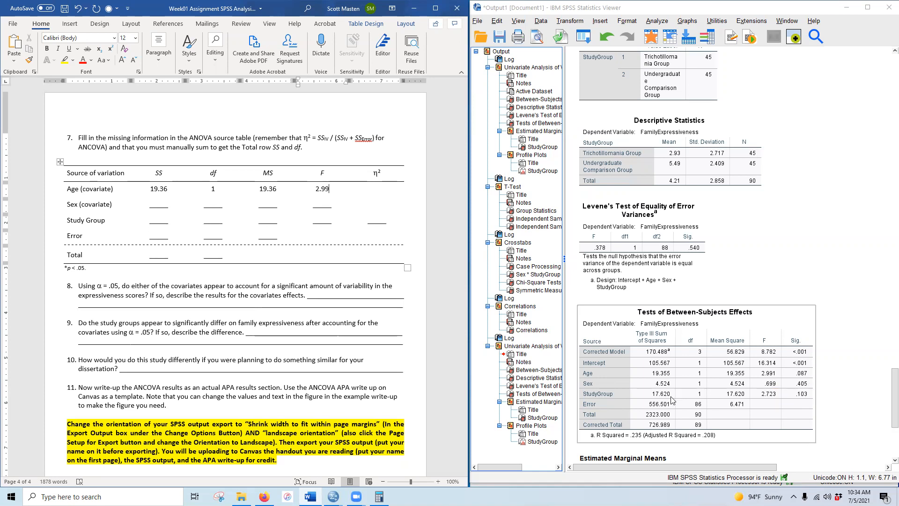
# Fill in the Sex (covariate) row of the question 7 table with SS 4.52, df 1, MS 4.52 and F 0.70
pyautogui.scroll(10, 740, 292)
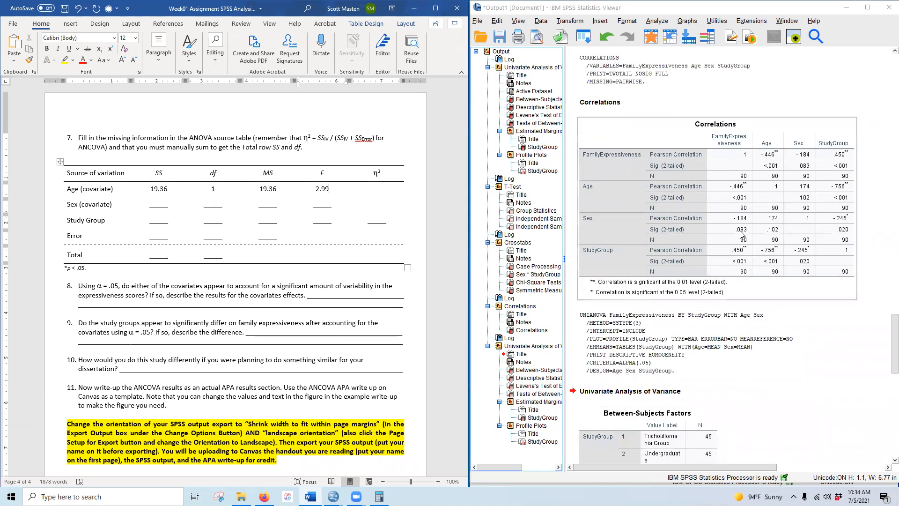
pyautogui.scroll(-5, 770, 457)
pyautogui.scroll(-8, 776, 412)
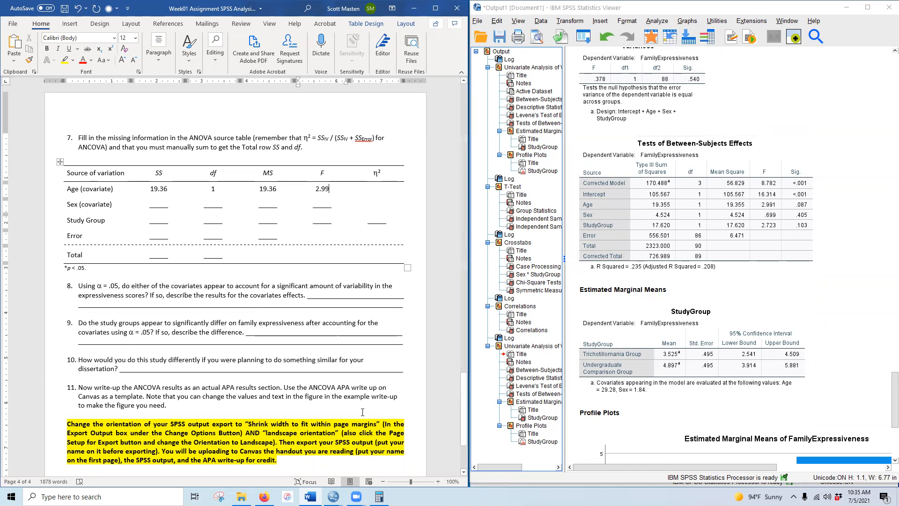
pyautogui.doubleClick(160, 201)
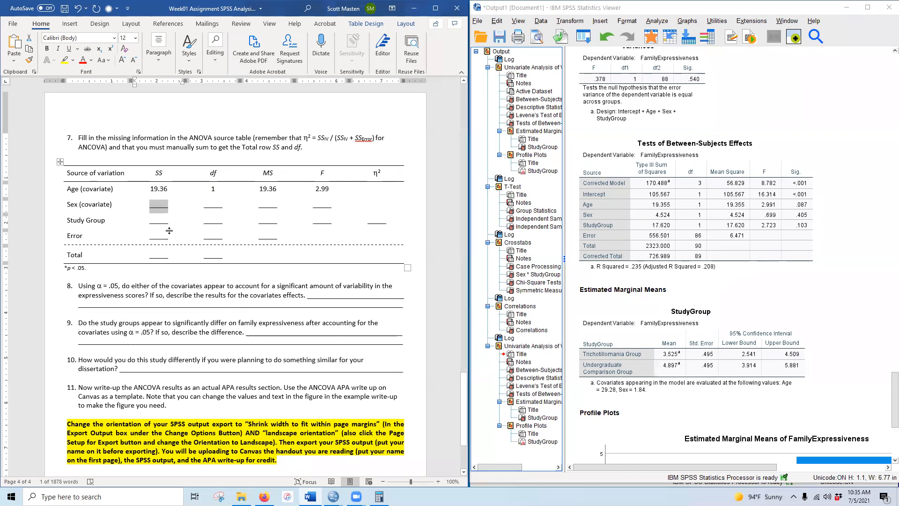
pyautogui.click(671, 267)
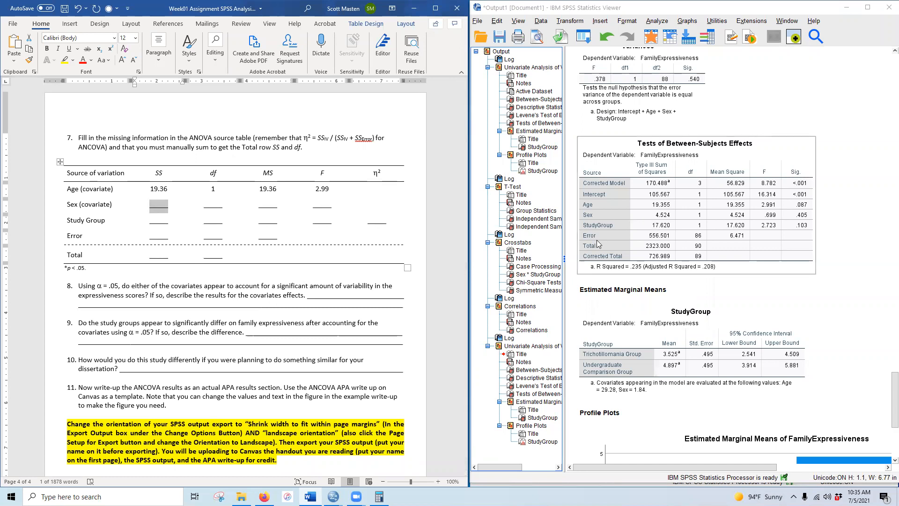
pyautogui.write('4.52')
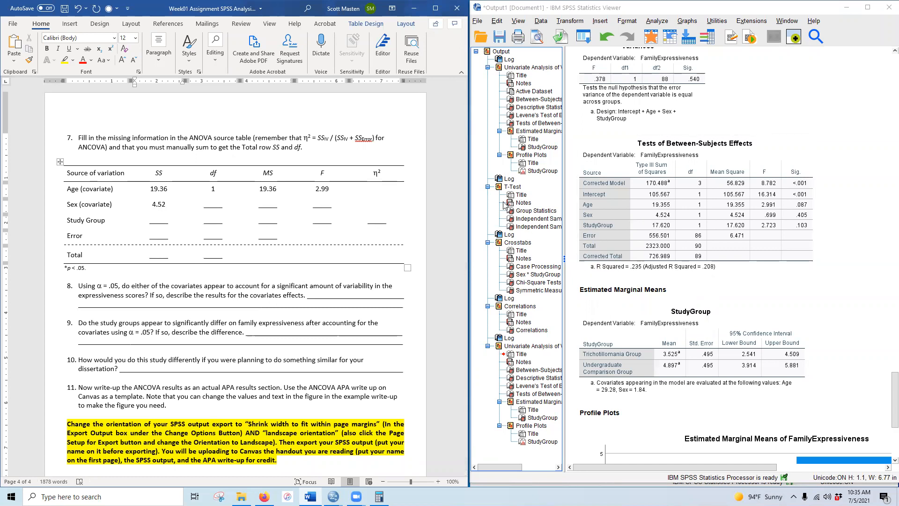
pyautogui.doubleClick(214, 204)
pyautogui.write('1')
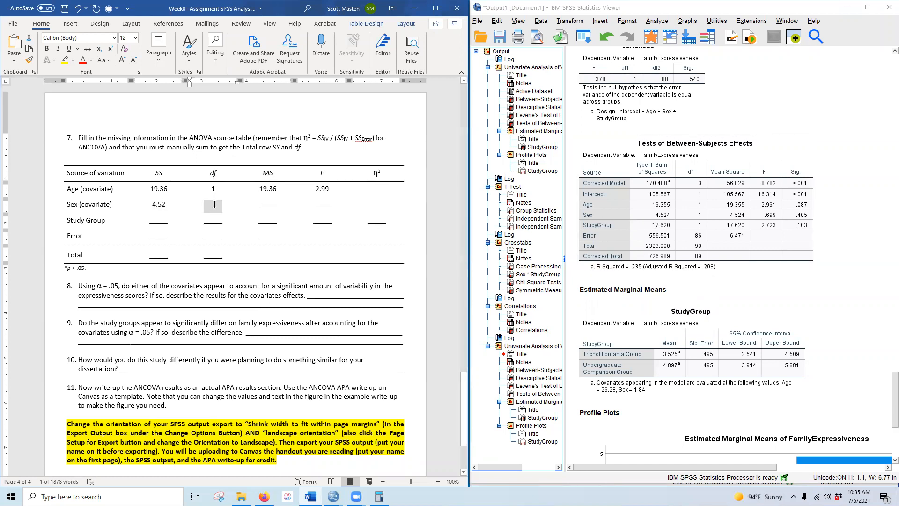
pyautogui.doubleClick(267, 205)
pyautogui.write('4.52')
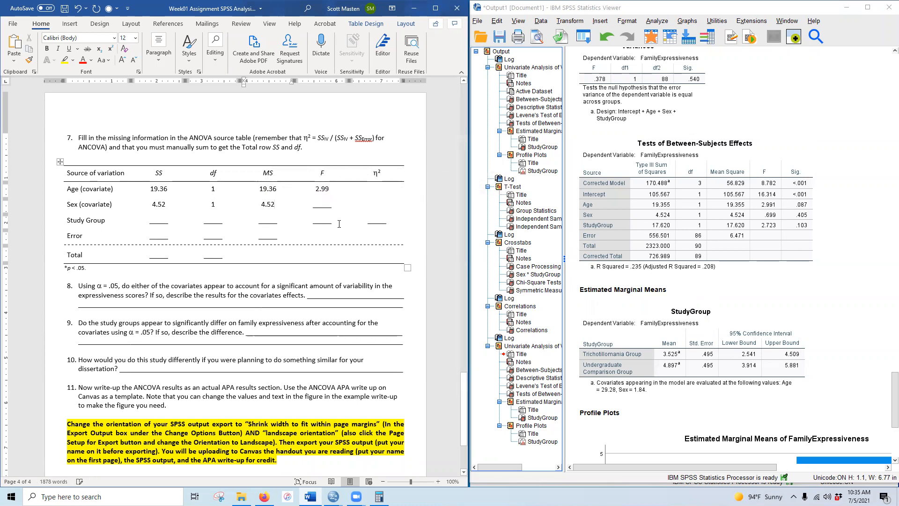
pyautogui.doubleClick(320, 202)
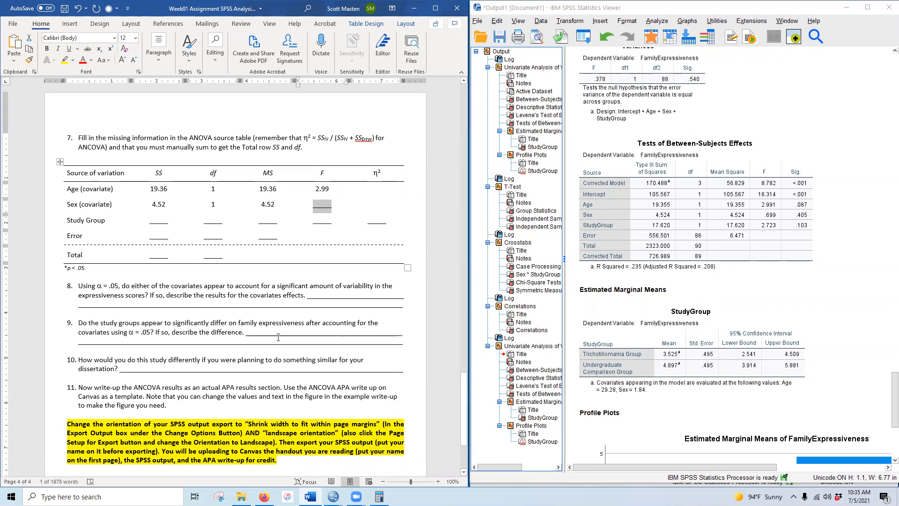
pyautogui.write('0.70')
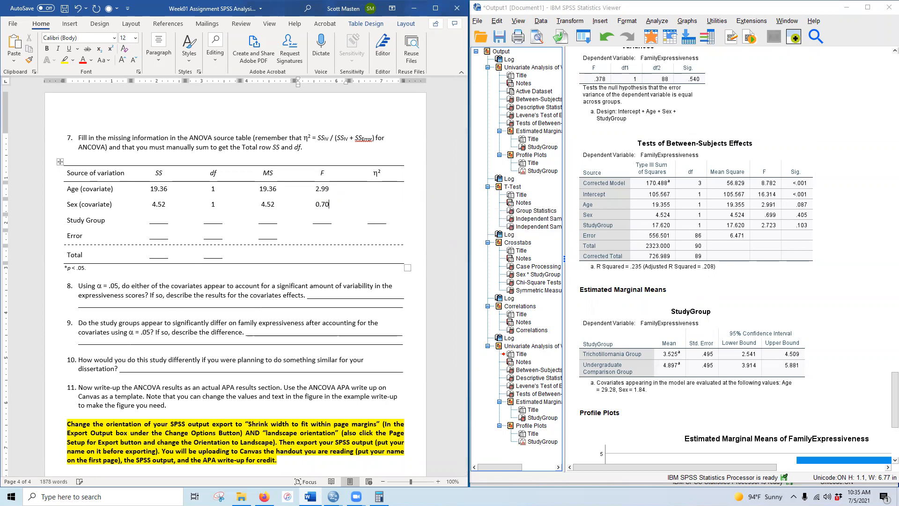
pyautogui.click(771, 230)
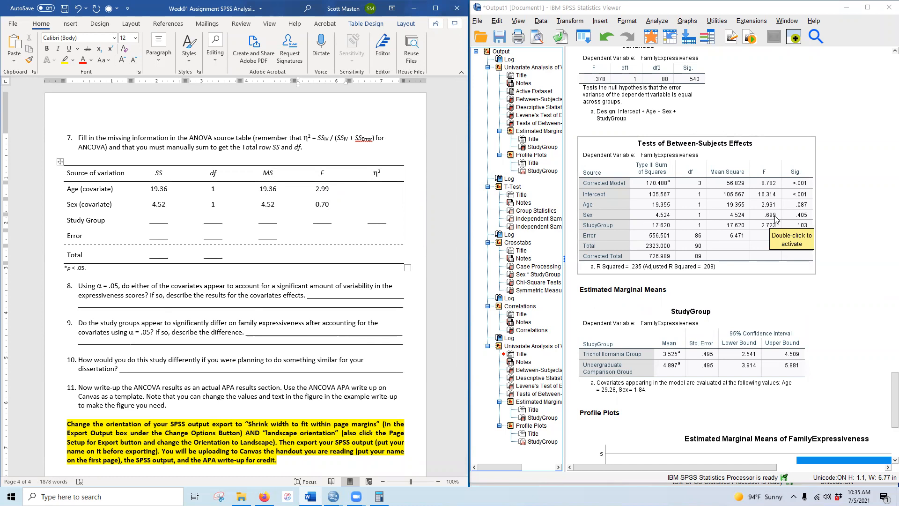
pyautogui.click(376, 204)
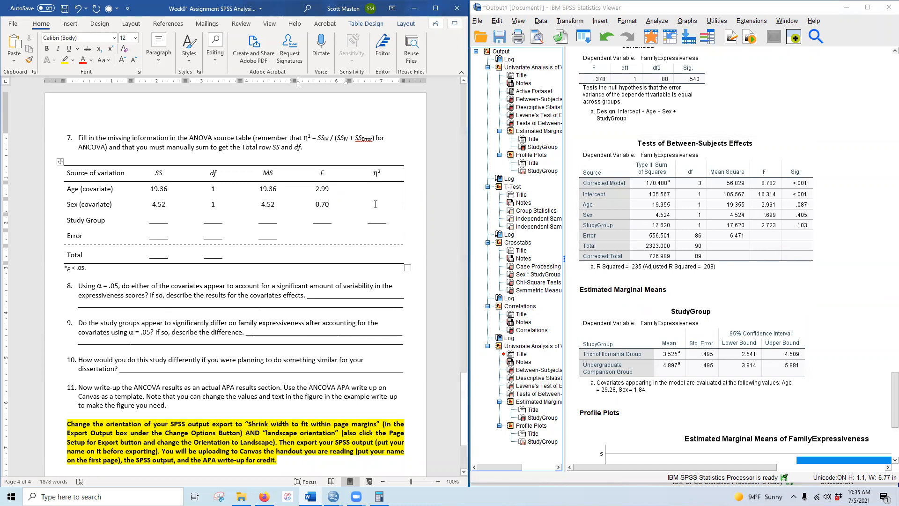
# Fill in the Study Group row with SS 17.62, df 1, MS 17.62 and F 2.72, and check StudyGroup's significance in the SPSS output
pyautogui.doubleClick(161, 220)
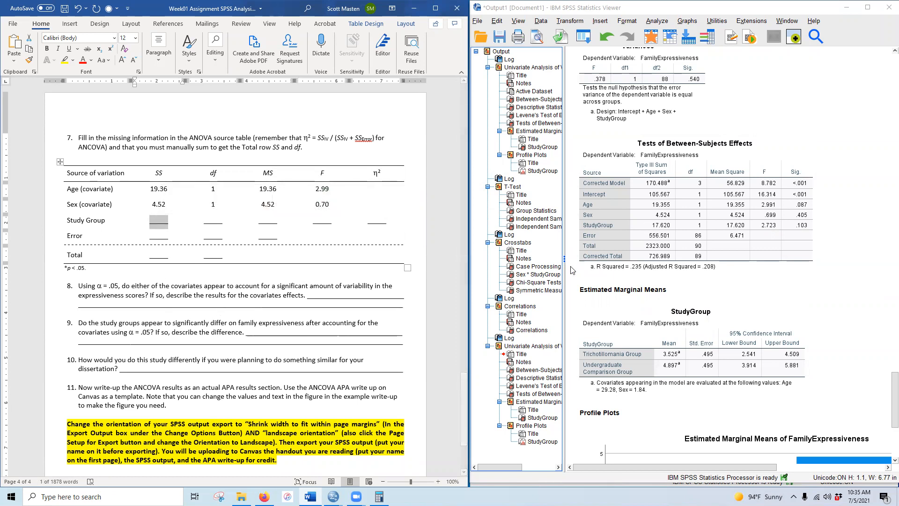
pyautogui.write('17.62')
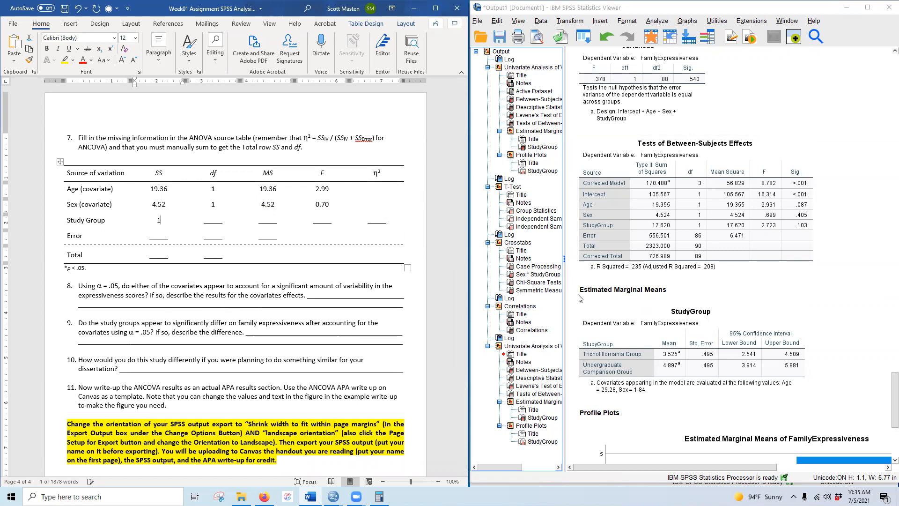
pyautogui.doubleClick(211, 220)
pyautogui.write('1')
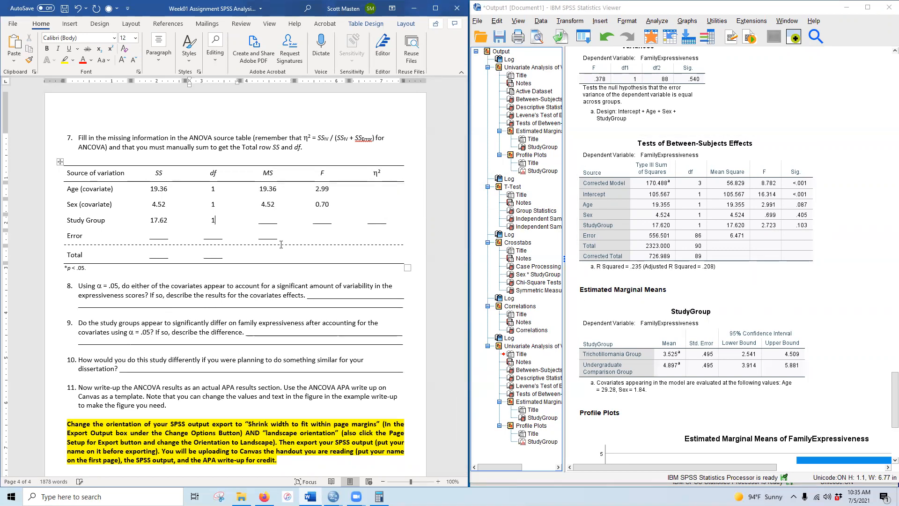
pyautogui.doubleClick(266, 221)
pyautogui.write('17.')
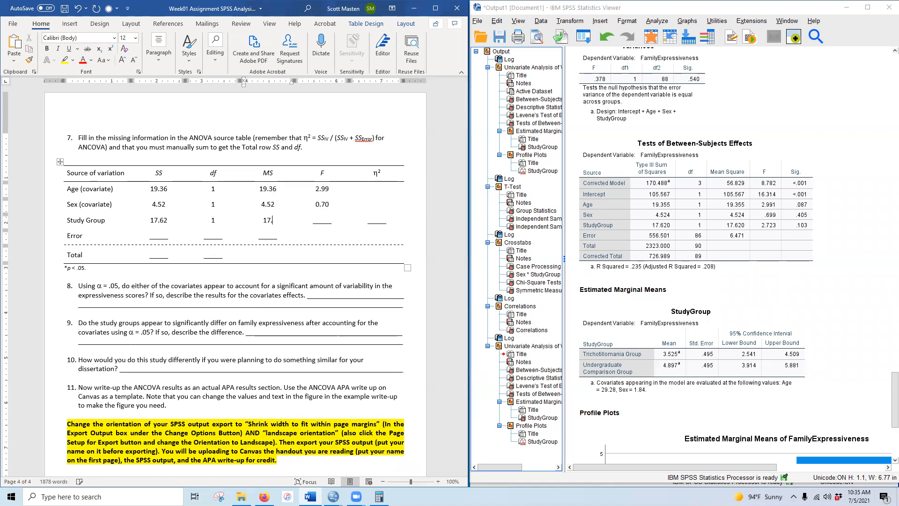
pyautogui.write('62')
pyautogui.doubleClick(323, 222)
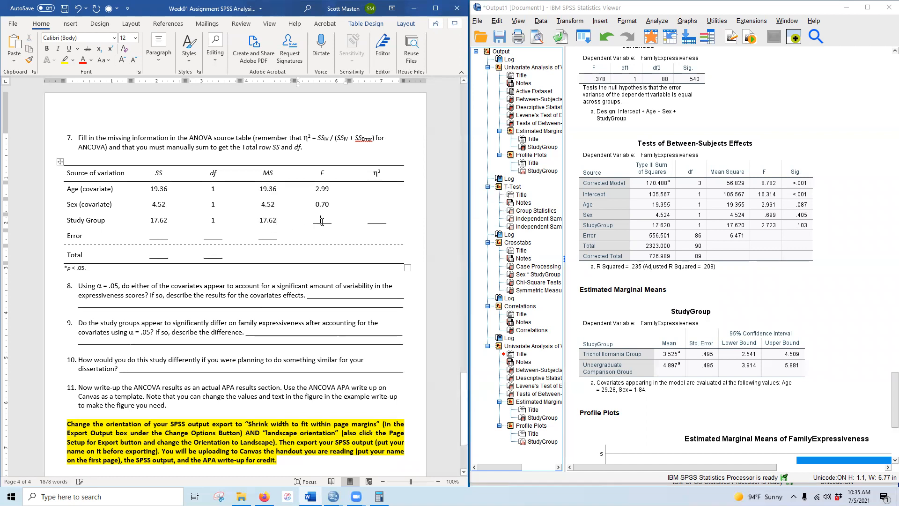
pyautogui.write('2.72')
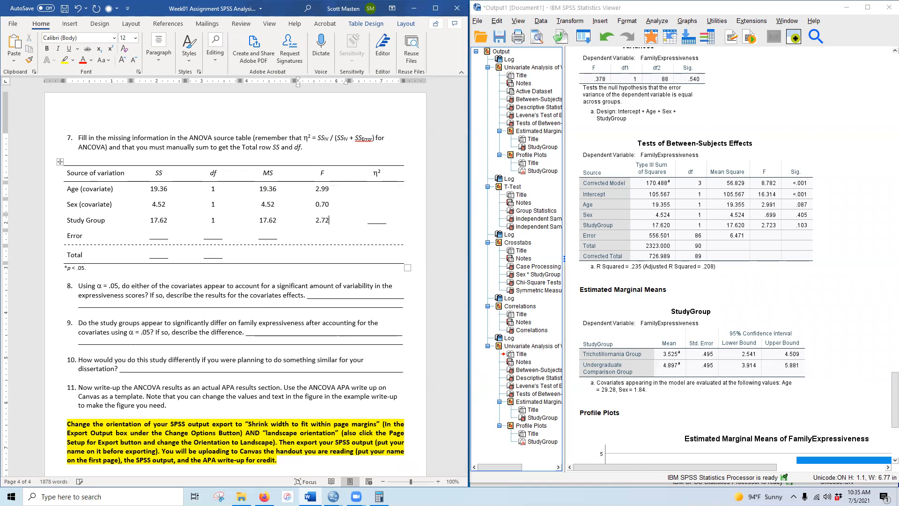
pyautogui.click(803, 226)
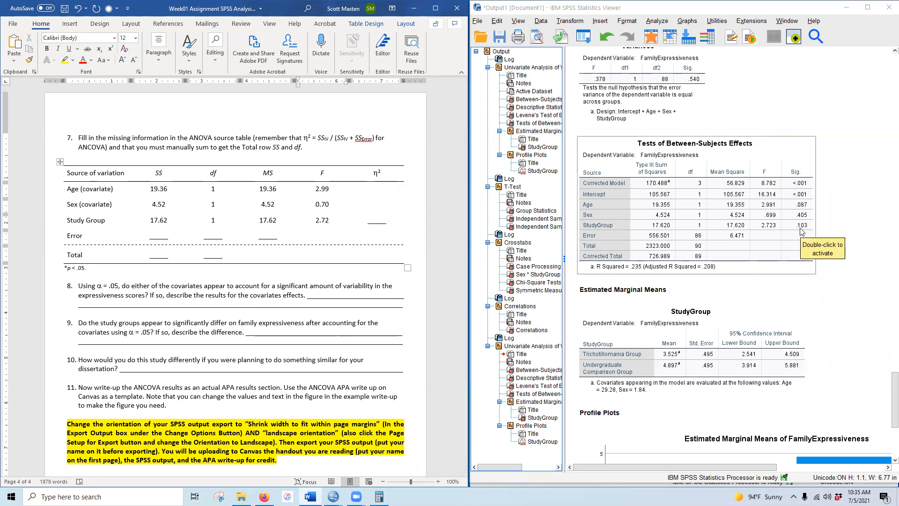
pyautogui.click(318, 398)
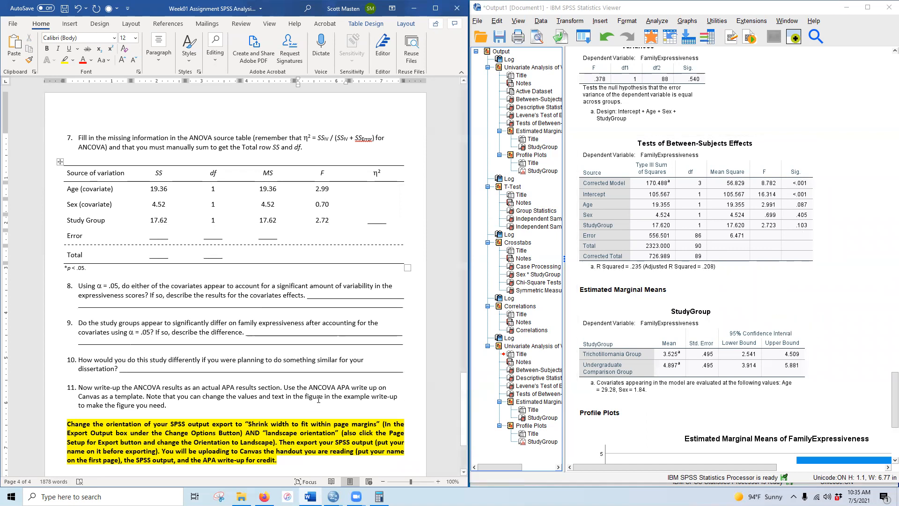
# Look back at the completed question 2 table, and fill in the Error row of the question 7 table with SS 556.50, df 86 and MS 6.47
pyautogui.scroll(20, 446, 400)
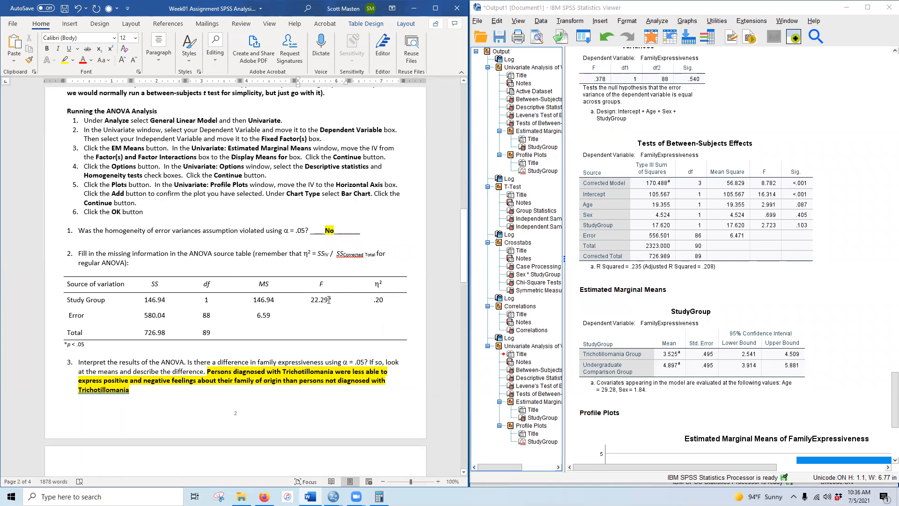
pyautogui.moveTo(464, 244); pyautogui.dragTo(465, 390)
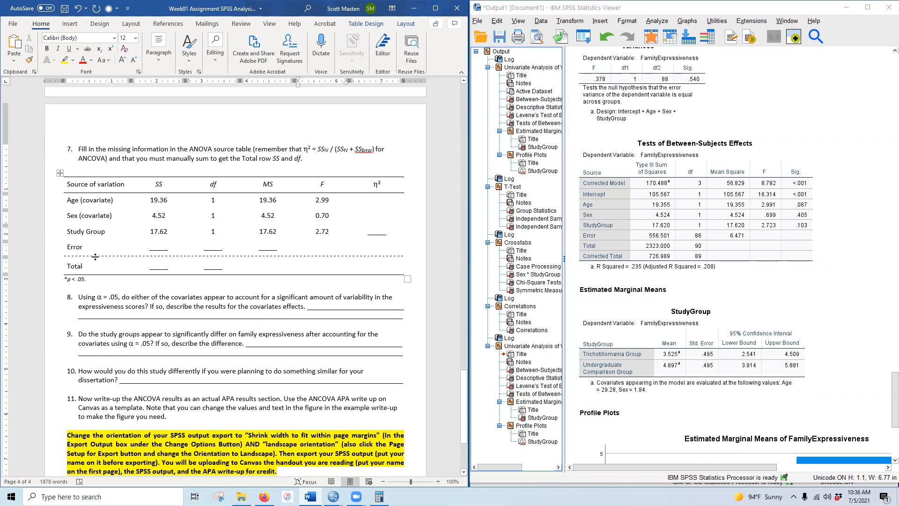
pyautogui.doubleClick(158, 245)
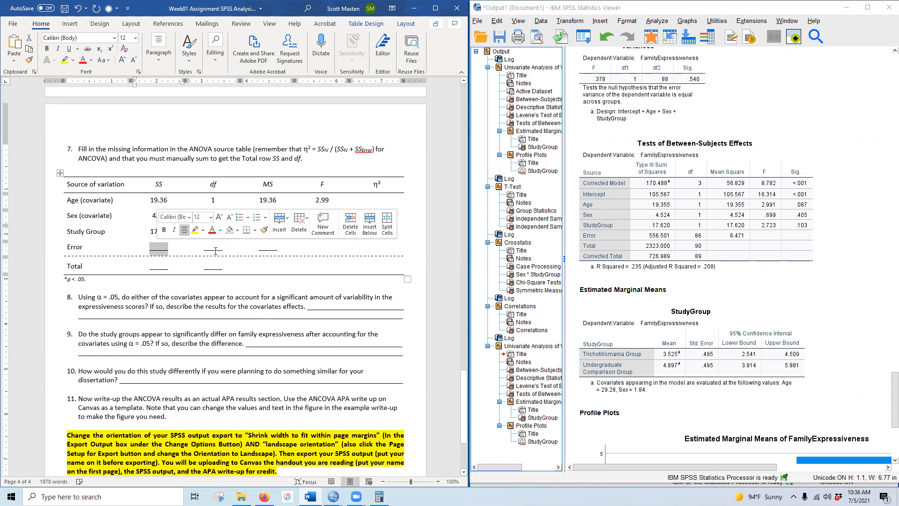
pyautogui.write('556')
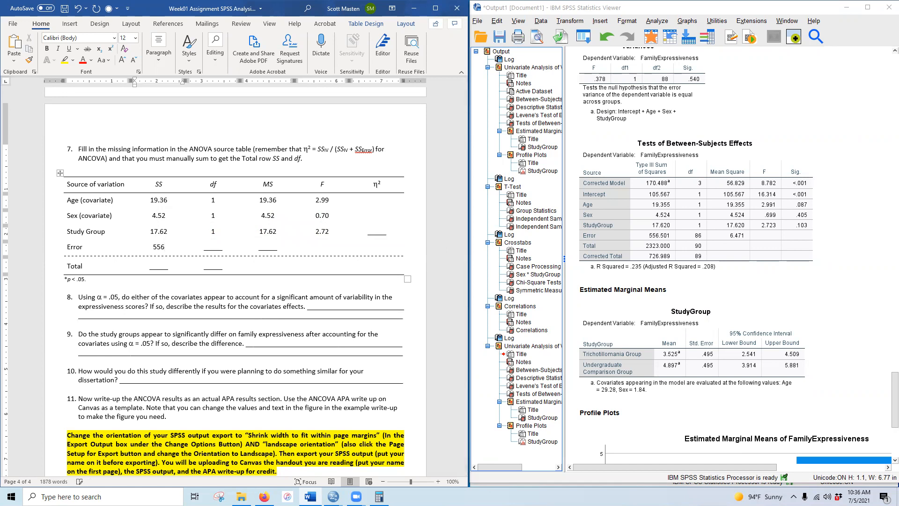
pyautogui.write('.50')
pyautogui.click(216, 248)
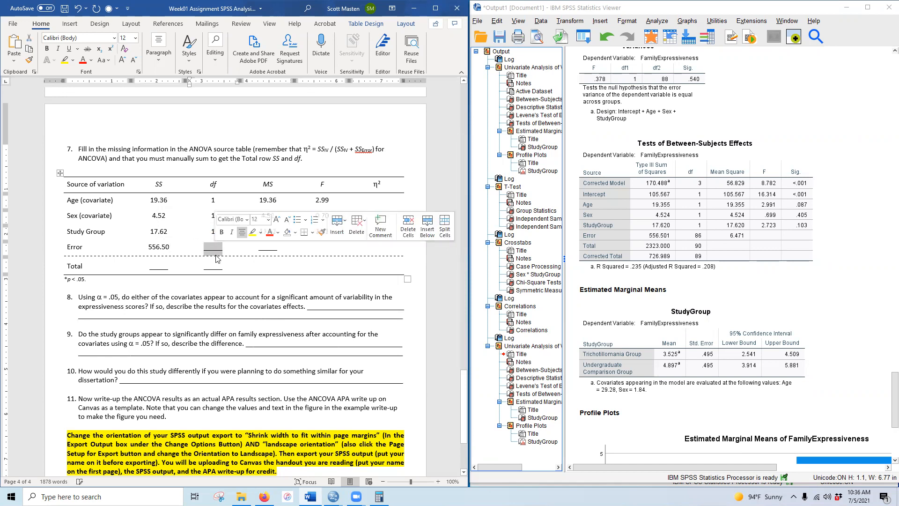
pyautogui.write('86')
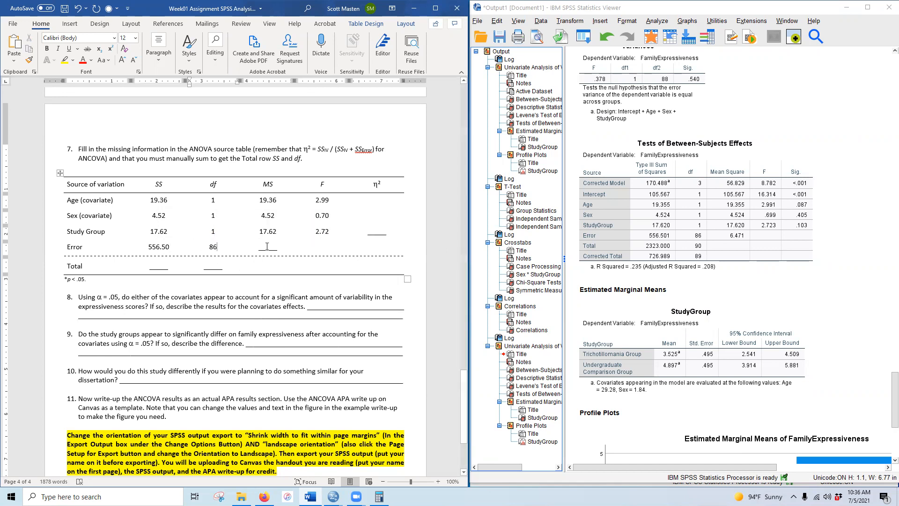
pyautogui.click(266, 246)
pyautogui.write('6.47')
# Select the SS blank in the Total row and bring up a cleared Calculator, placed so the SS column stays visible
pyautogui.doubleClick(158, 266)
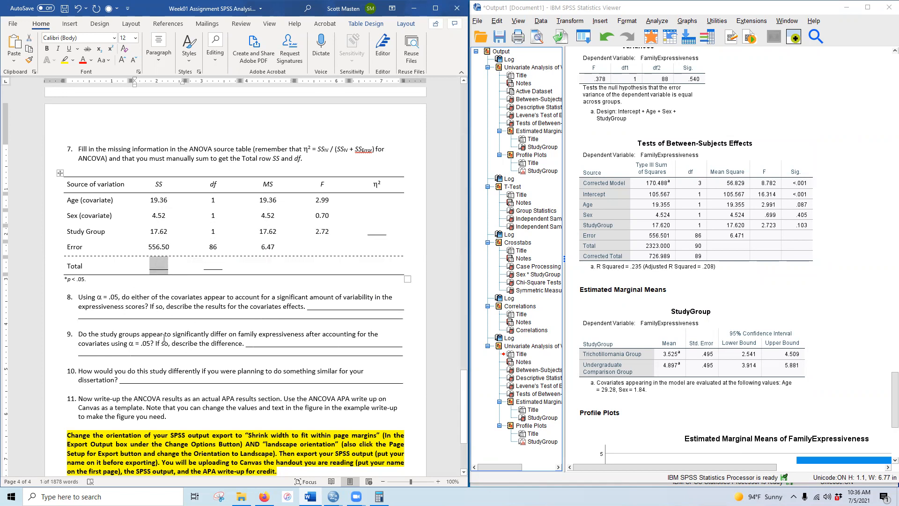
pyautogui.scroll(-1, 398, 298)
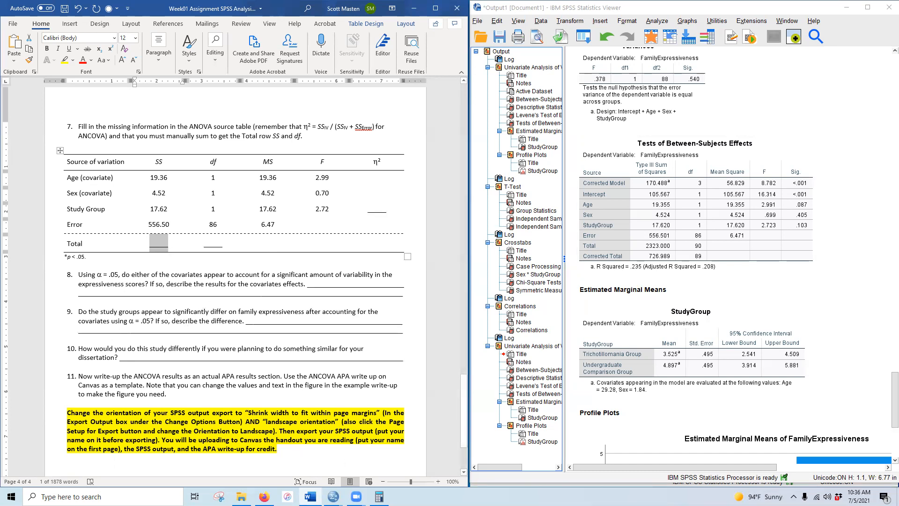
pyautogui.click(379, 496)
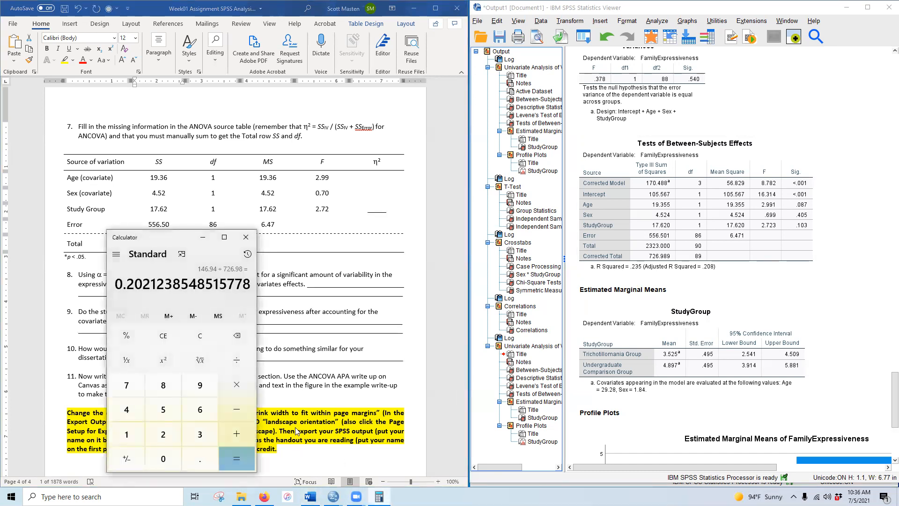
pyautogui.click(189, 336)
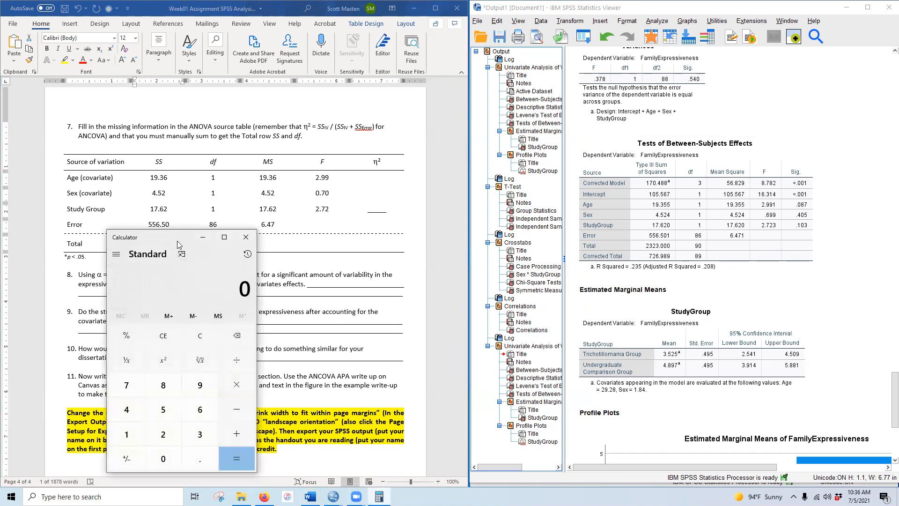
pyautogui.moveTo(177, 242); pyautogui.dragTo(351, 258)
# Add the SS values 19.36, 4.52, 17.62 and 556.50 in Calculator and enter 598.00 as the Total SS in Word
pyautogui.write('19.36')
pyautogui.press('+')
pyautogui.write('4.52')
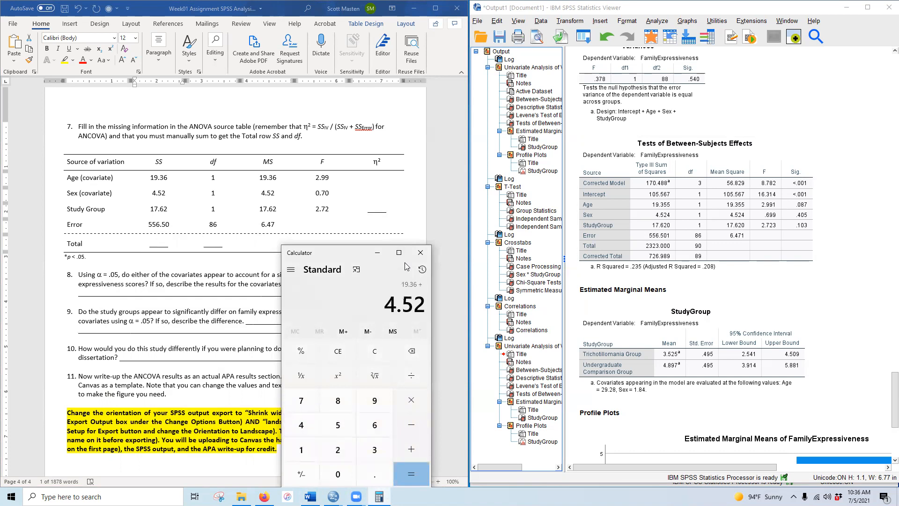
pyautogui.press('+')
pyautogui.write('17.62')
pyautogui.press('+')
pyautogui.write('556.50')
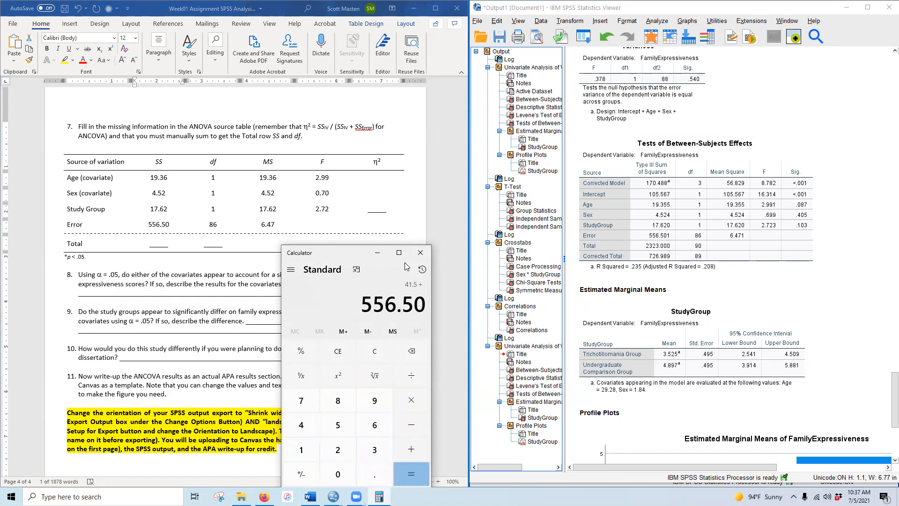
pyautogui.press('Return')
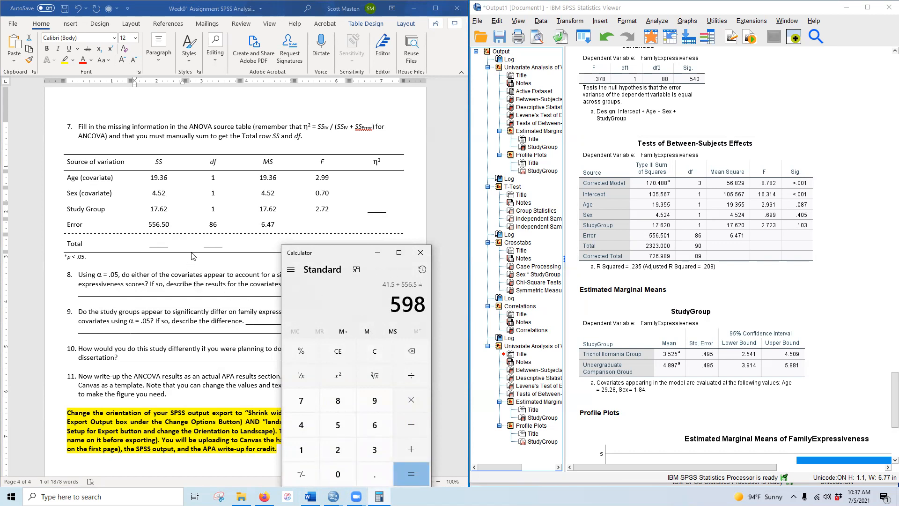
pyautogui.click(157, 247)
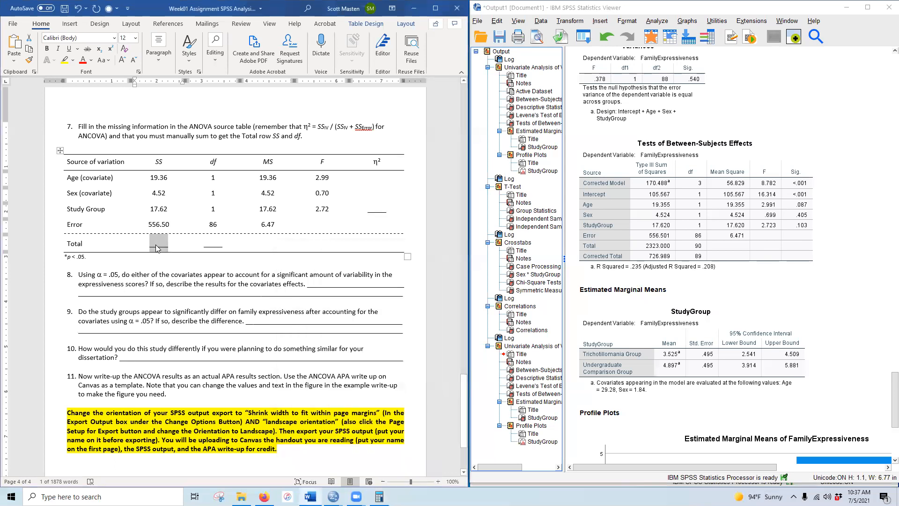
pyautogui.write('598.00')
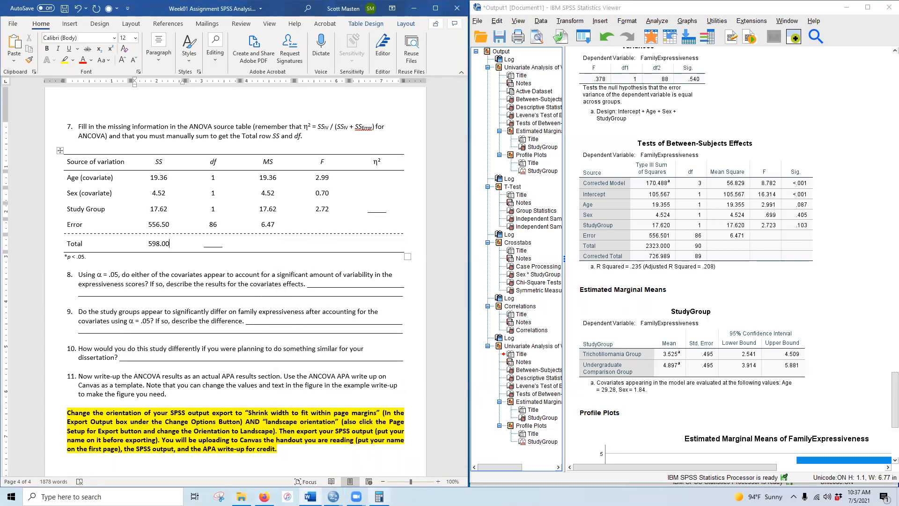
# Recheck the sum 19.36 + 4.52 + 17.62 + 556.50 in Calculator and enter 89 as the Total df in Word
pyautogui.click(379, 496)
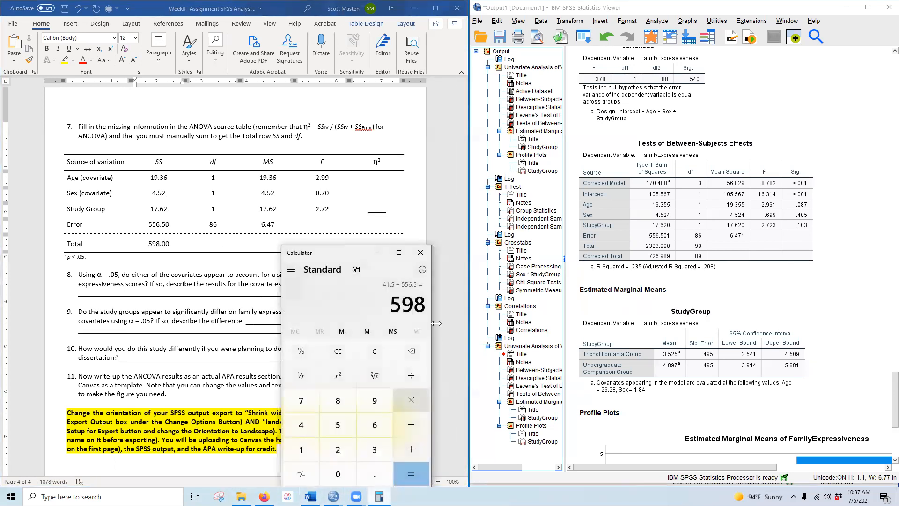
pyautogui.click(375, 351)
pyautogui.write('1')
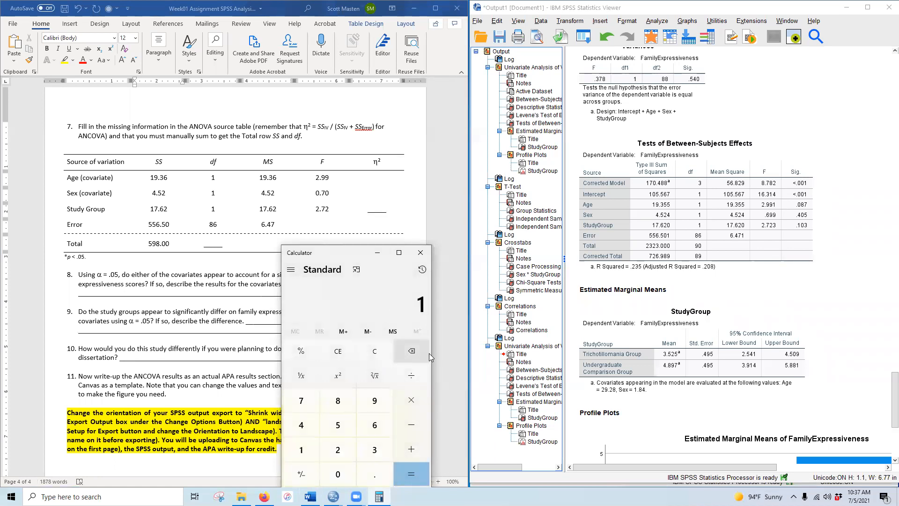
pyautogui.write('9.36+4.52+')
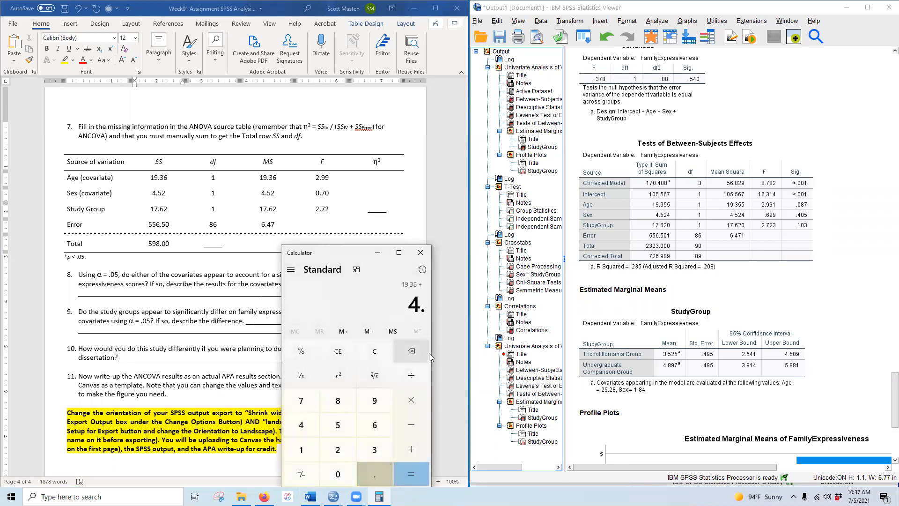
pyautogui.write('17')
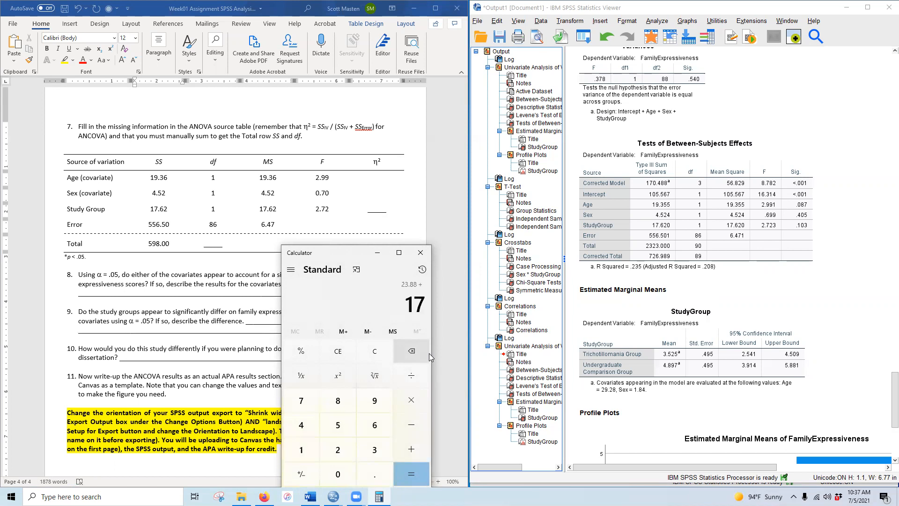
pyautogui.write('.62+556.50')
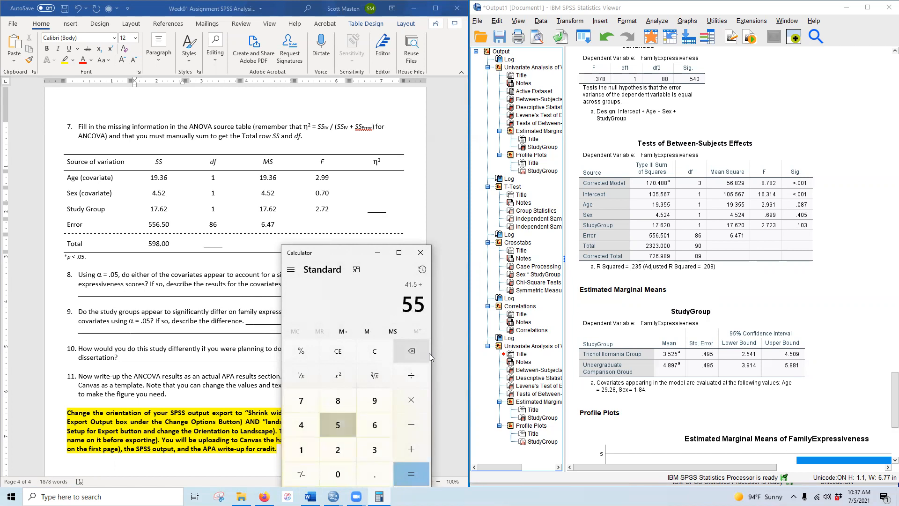
pyautogui.press('Return')
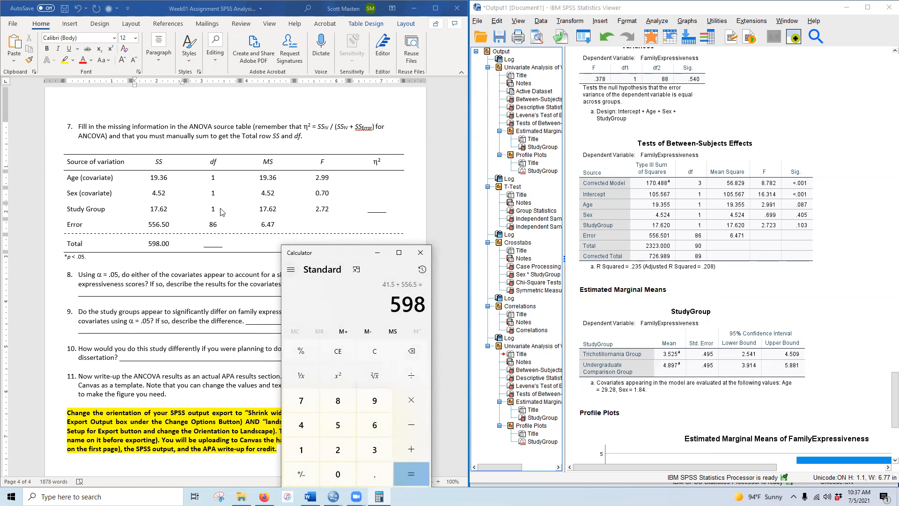
pyautogui.doubleClick(218, 246)
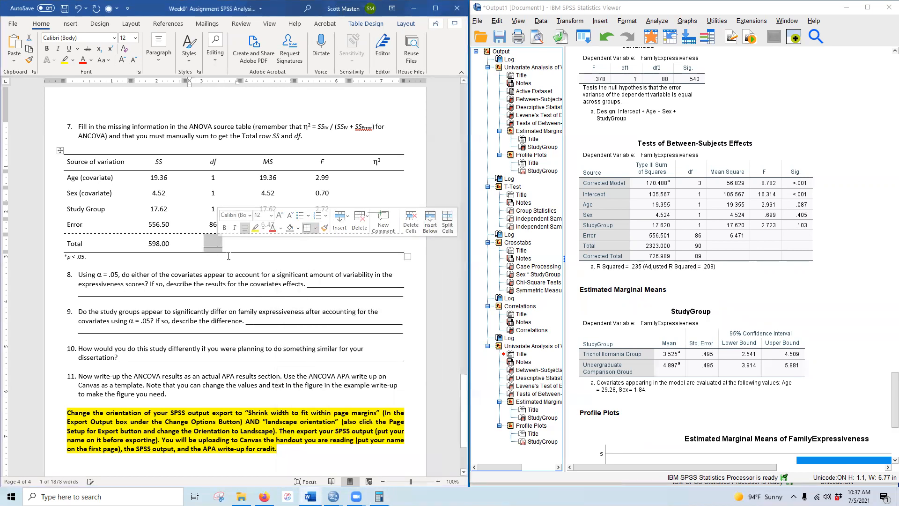
pyautogui.write('89')
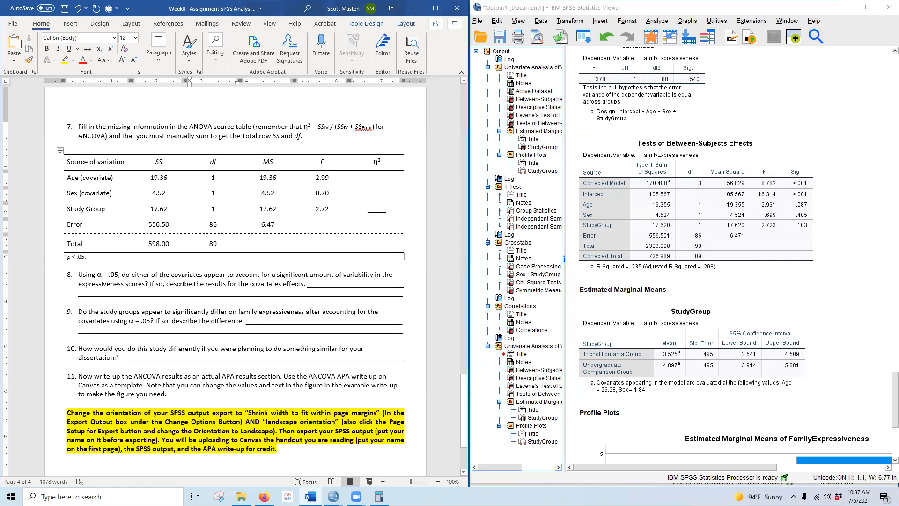
# Bring up Calculator, place it beside the SS column, and add the Study Group and Error SS values, 17.62 + 556.50
pyautogui.click(379, 496)
pyautogui.click(378, 356)
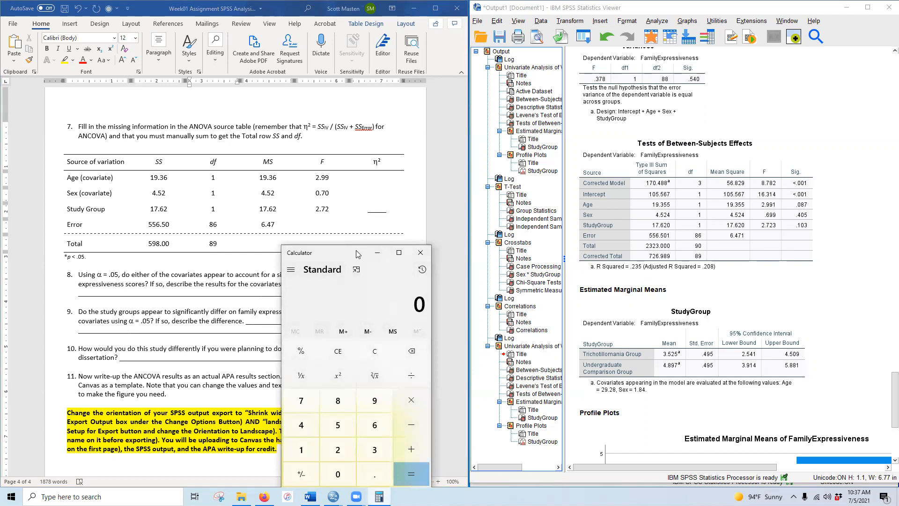
pyautogui.moveTo(357, 253); pyautogui.dragTo(373, 149)
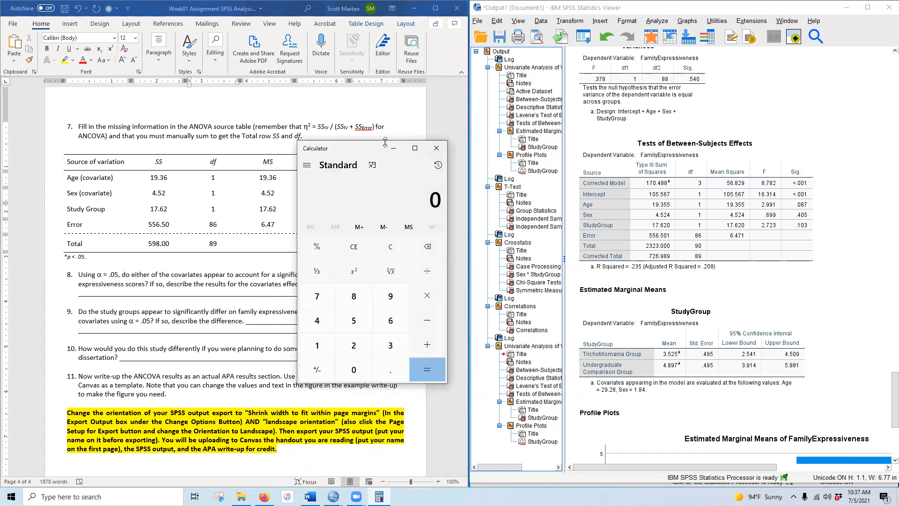
pyautogui.write('17.62')
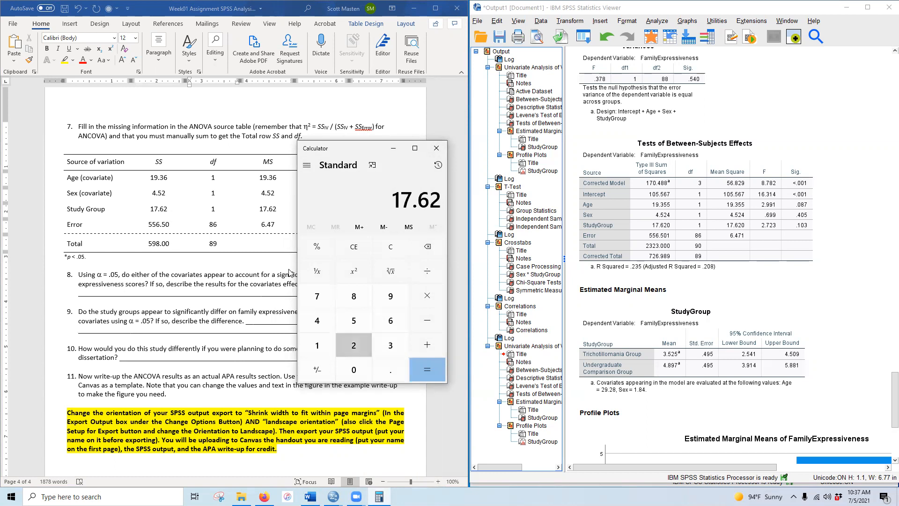
pyautogui.write('+556')
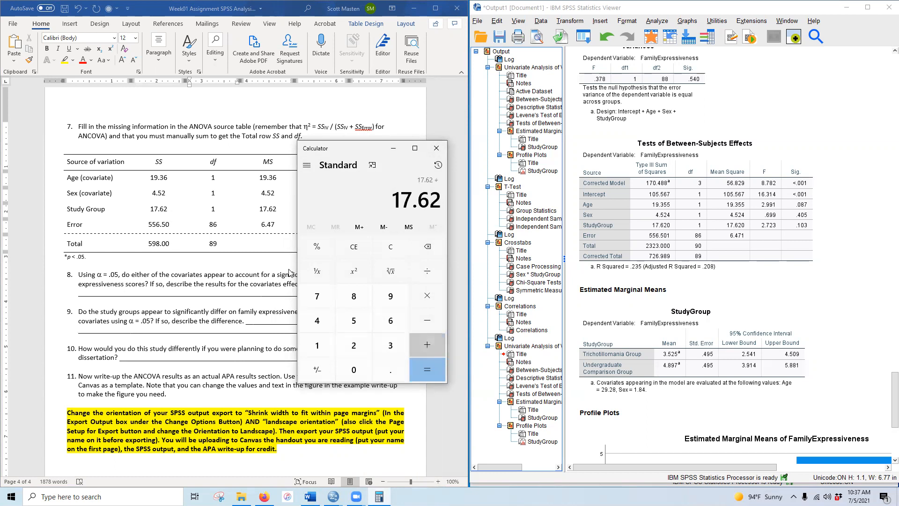
pyautogui.write('.50')
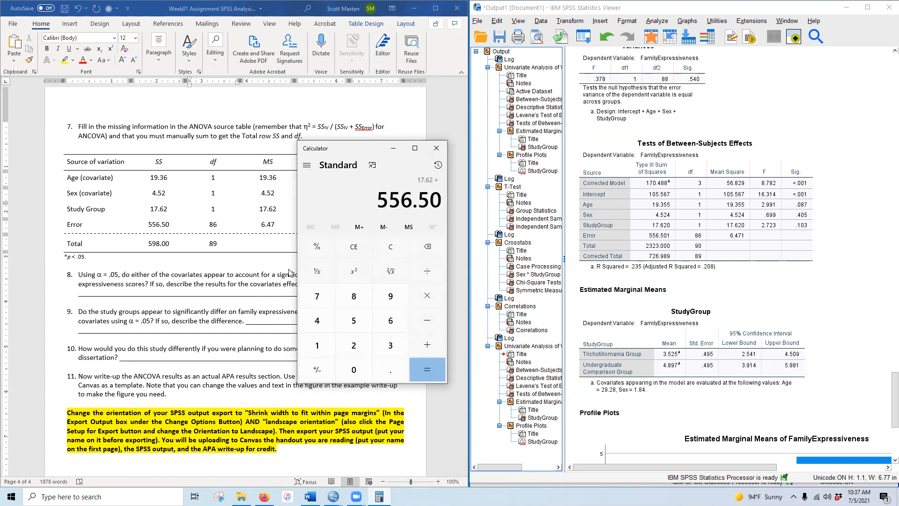
pyautogui.press('Return')
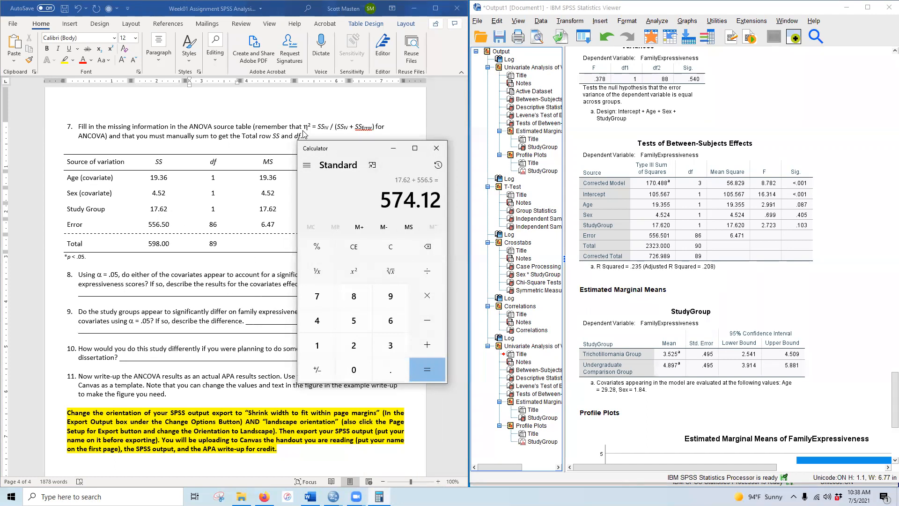
# Divide the Study Group SS of 17.62 by 574.12 in Calculator
pyautogui.write('17.62')
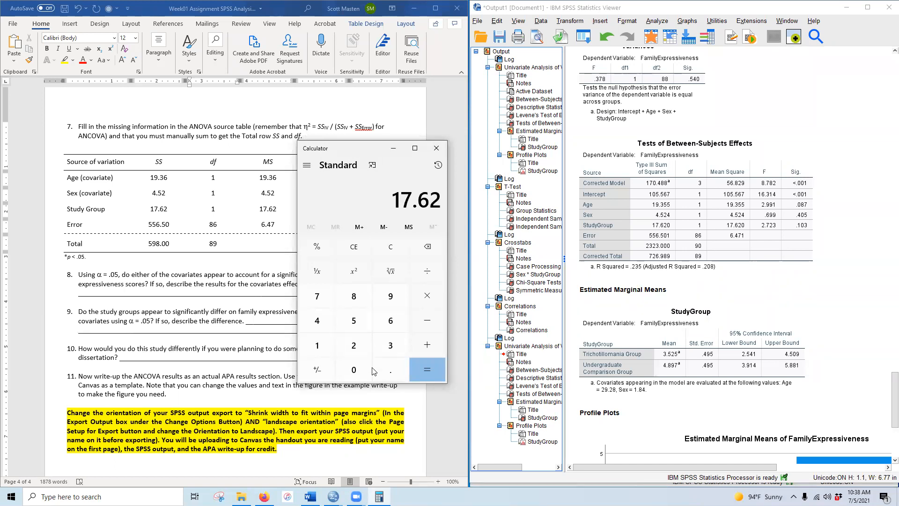
pyautogui.press('/')
pyautogui.write('574')
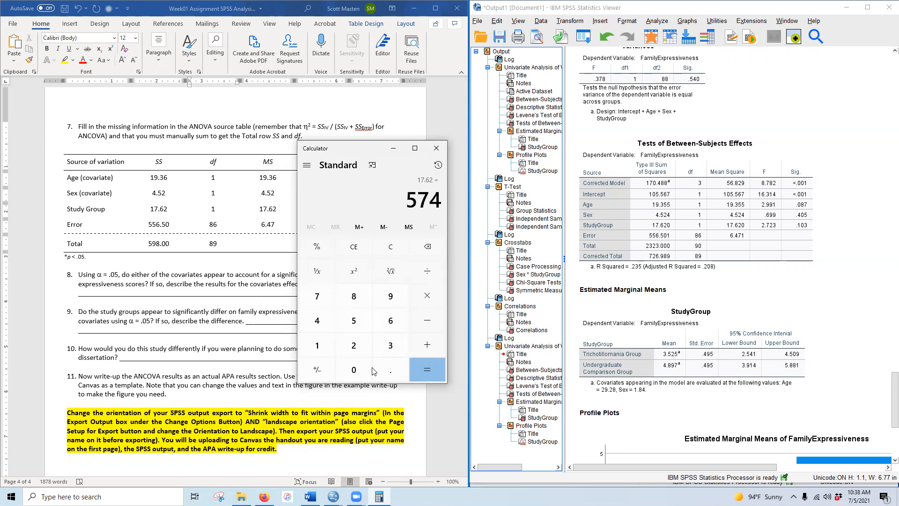
pyautogui.write('.12')
pyautogui.press('Return')
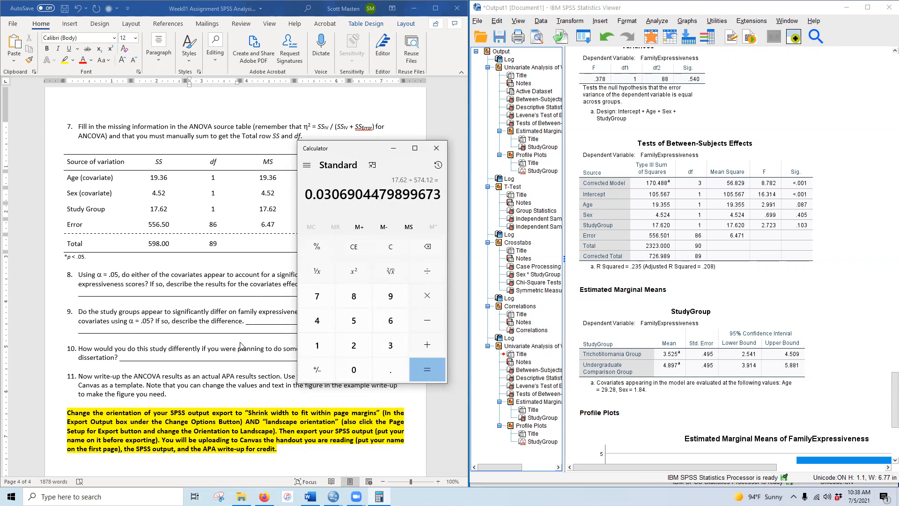
# Clear Calculator, recheck 17.62 ÷ 574.12, and enter .03 as the Study Group η² in the question 7 table in Word
pyautogui.click(391, 247)
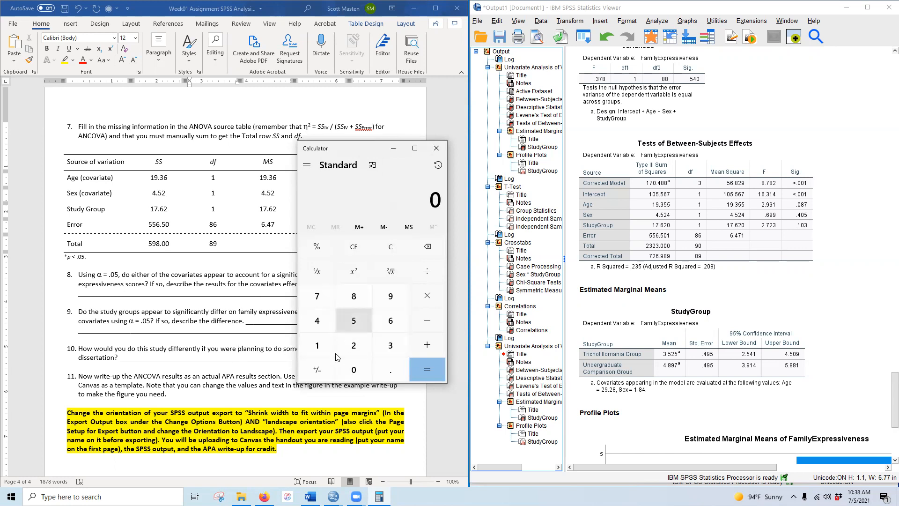
pyautogui.write('17.62')
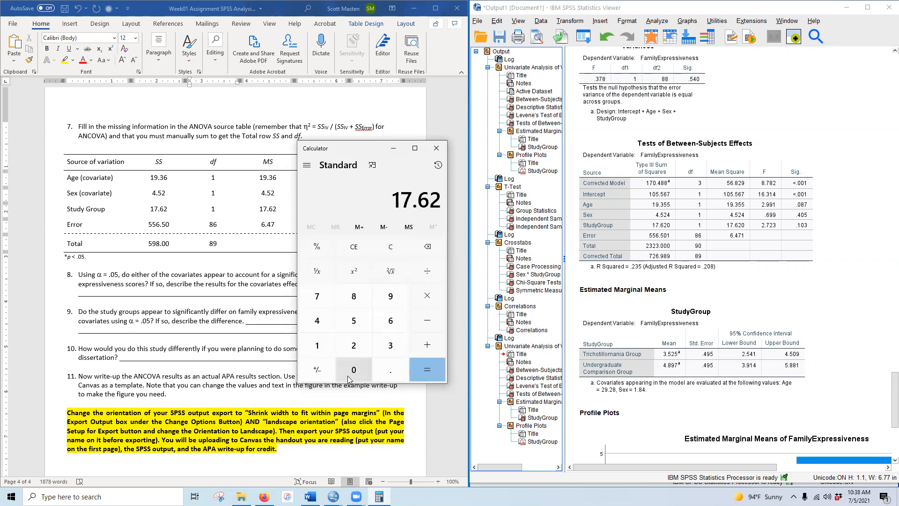
pyautogui.press('/')
pyautogui.write('574')
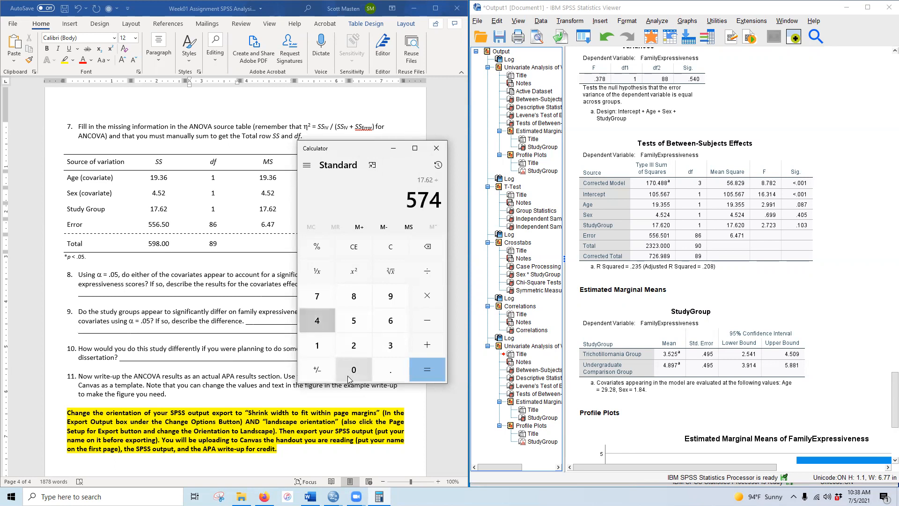
pyautogui.write('.12')
pyautogui.press('Return')
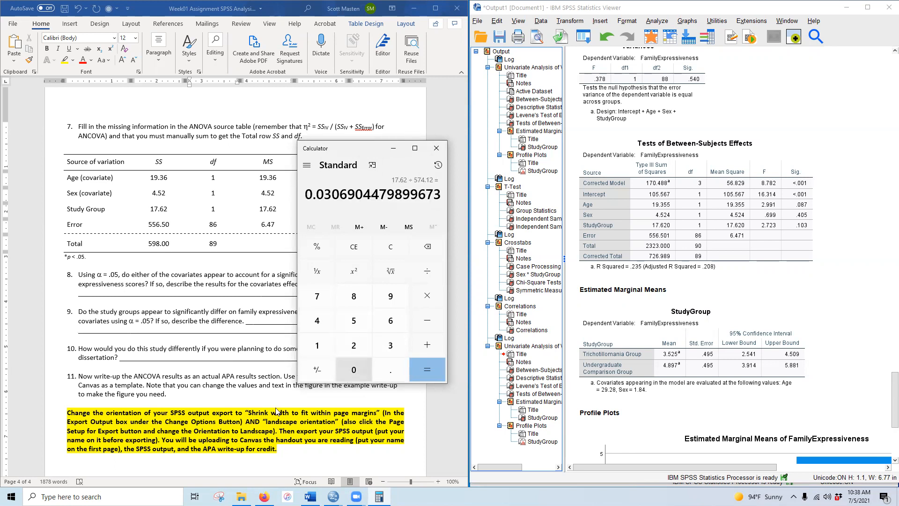
pyautogui.click(393, 148)
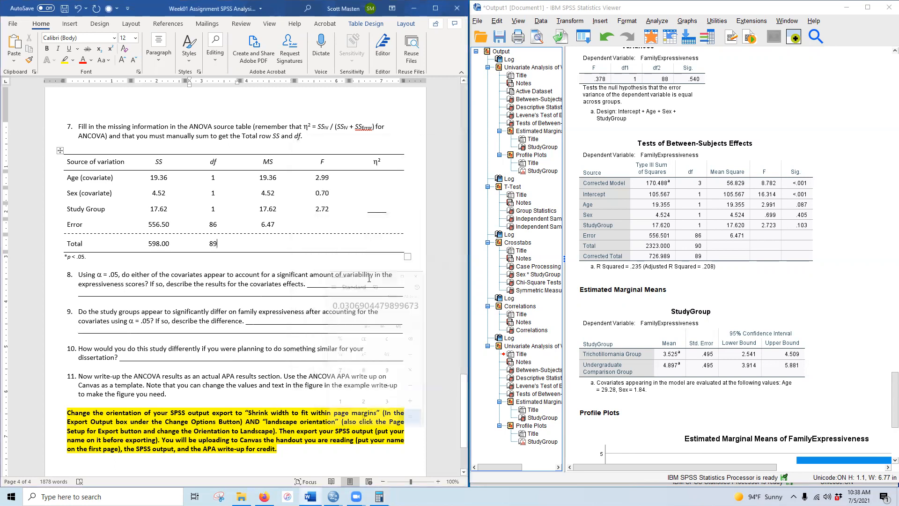
pyautogui.click(375, 209)
pyautogui.write('.03')
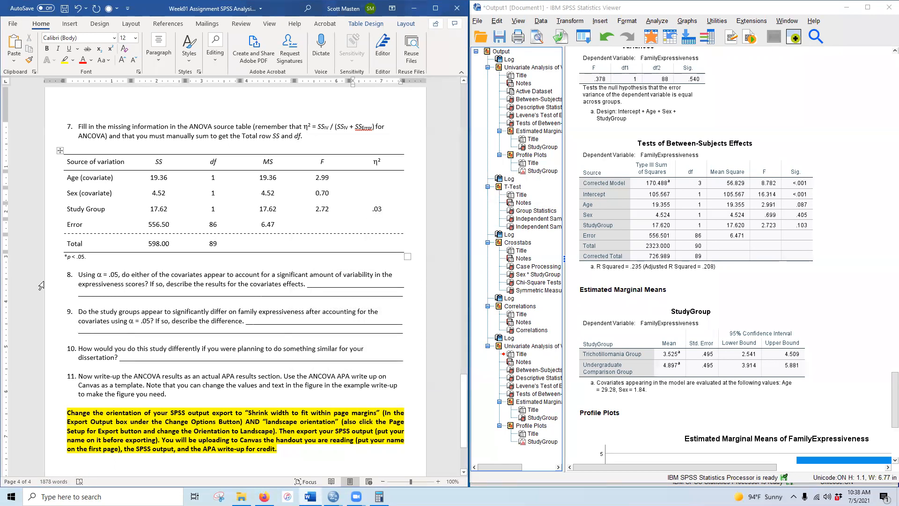
# Answer question 8 on the covariates with "No" and trim the surplus underline so the answer stays on the question's line
pyautogui.scroll(-3, 51, 299)
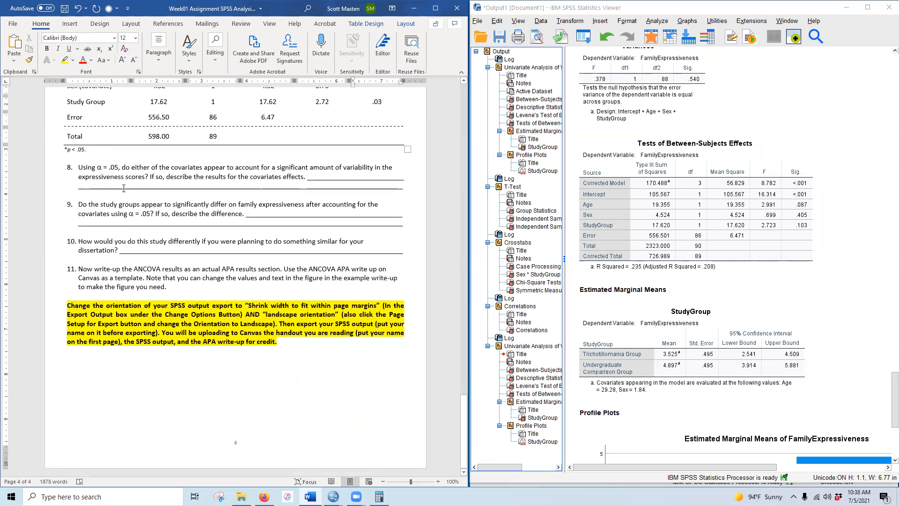
pyautogui.scroll(2, 178, 249)
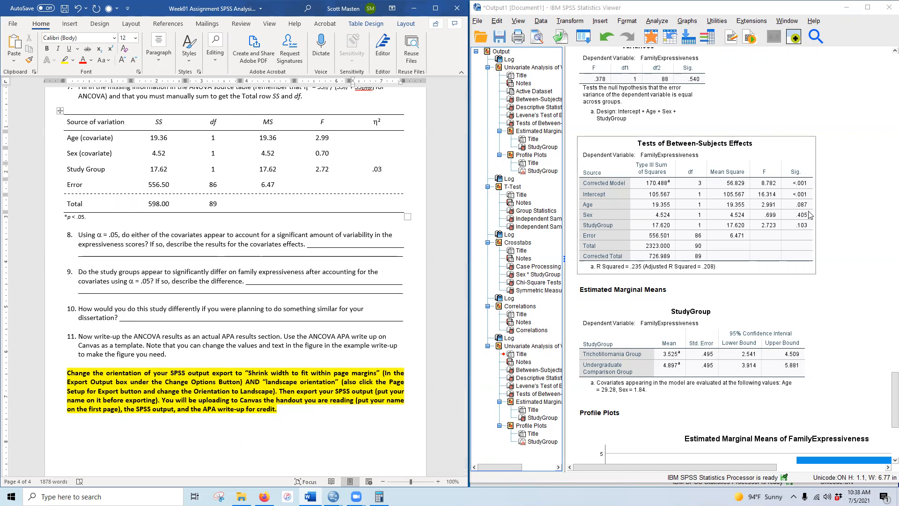
pyautogui.click(314, 246)
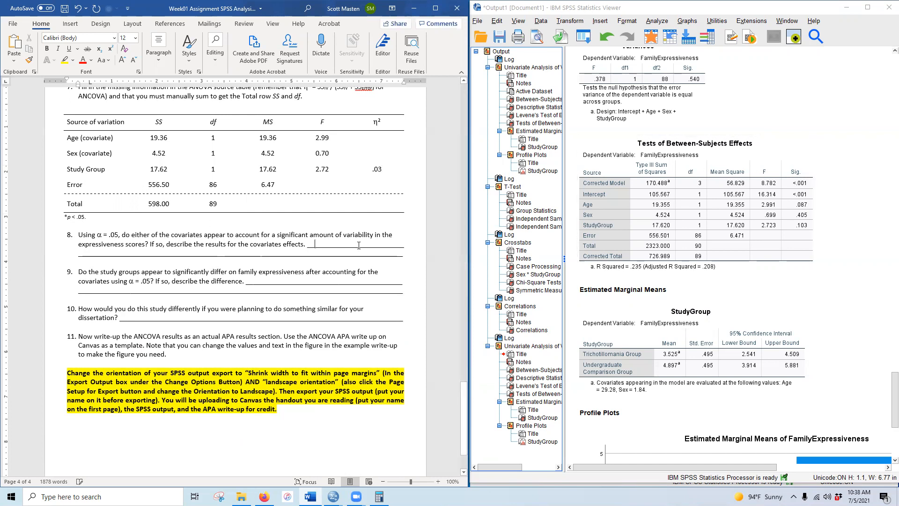
pyautogui.write('No')
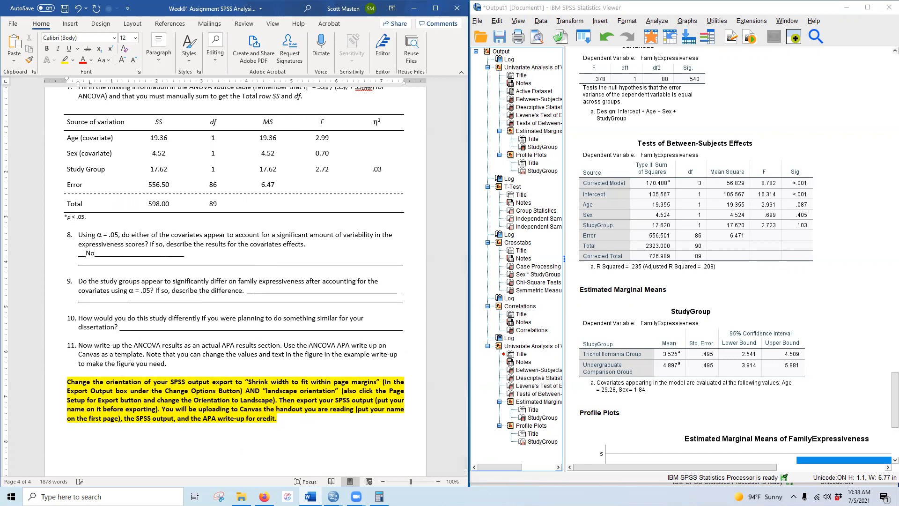
pyautogui.press('Delete')
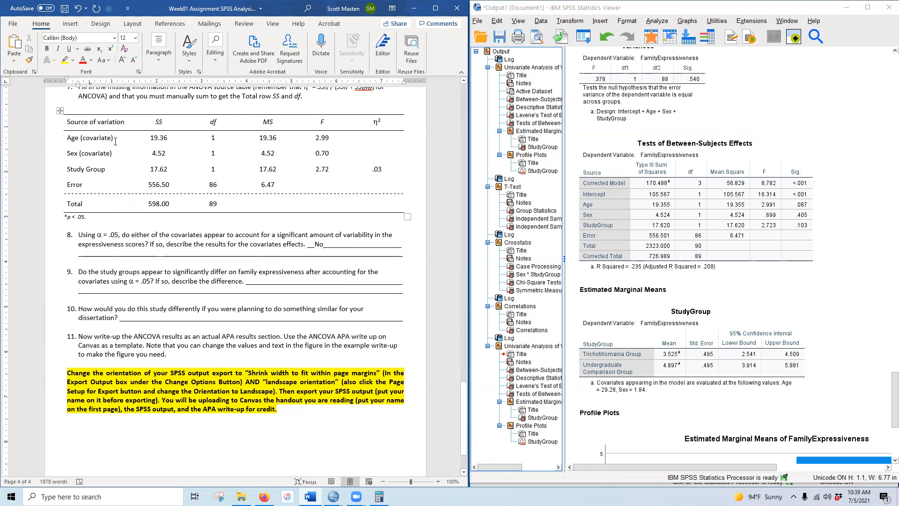
# Bold all the filled-in values of the question 7 source table and highlight them in yellow
pyautogui.moveTo(150, 141); pyautogui.dragTo(379, 206)
pyautogui.click(47, 49)
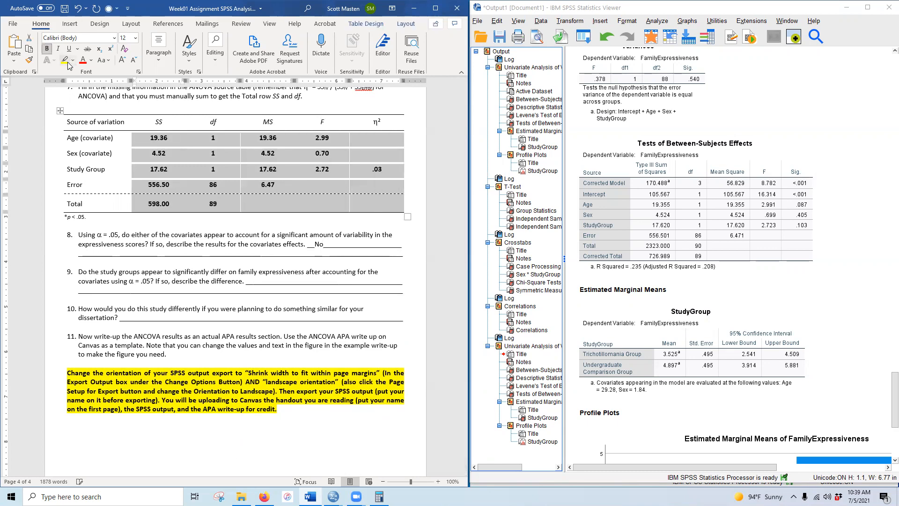
pyautogui.click(64, 60)
# Bold the filled-in values of the question 2 ANOVA source table and highlight them in yellow
pyautogui.scroll(5, 99, 235)
pyautogui.scroll(15, 99, 235)
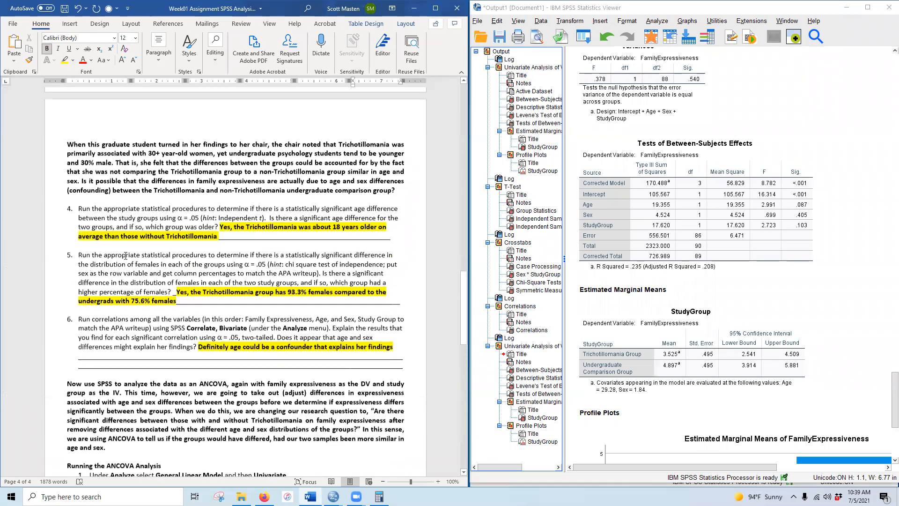
pyautogui.moveTo(188, 264); pyautogui.dragTo(384, 281)
pyautogui.click(48, 49)
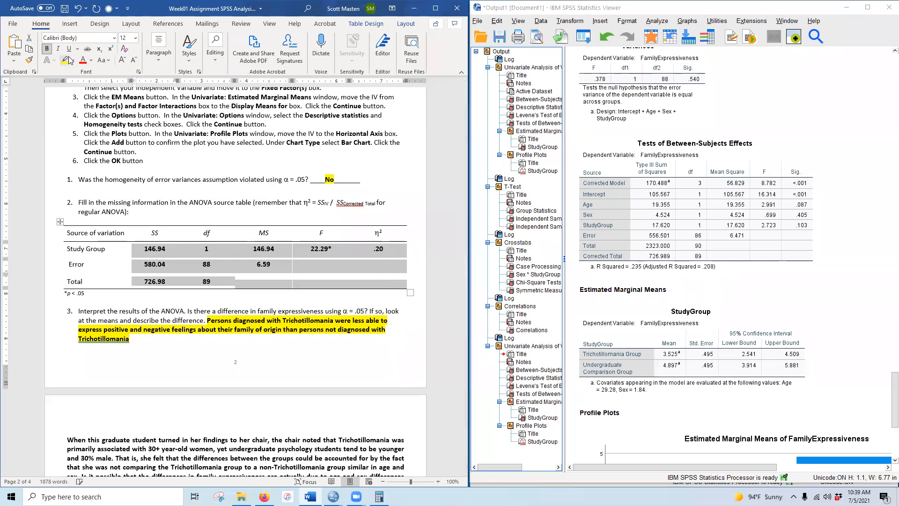
pyautogui.click(64, 59)
# Bold the "No" answer to question 8 and highlight it in yellow
pyautogui.scroll(-3, 187, 293)
pyautogui.scroll(-15, 187, 292)
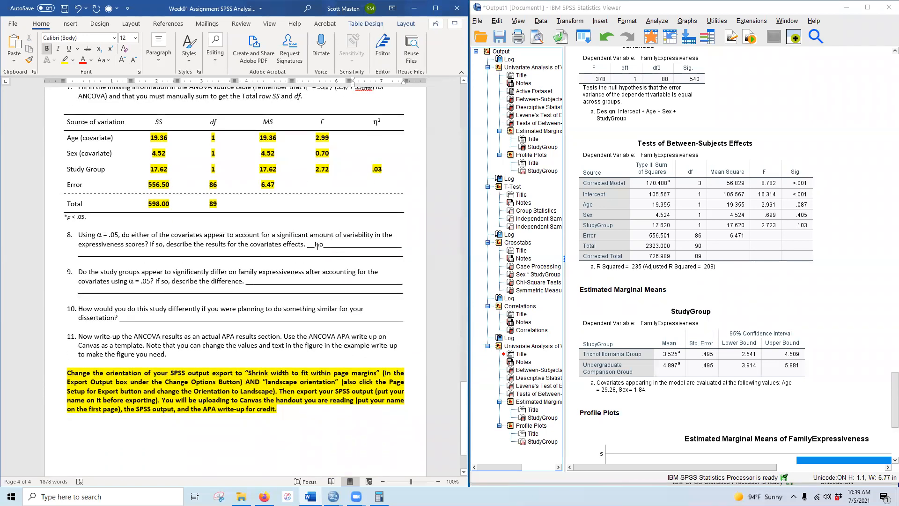
pyautogui.moveTo(315, 243); pyautogui.dragTo(322, 243)
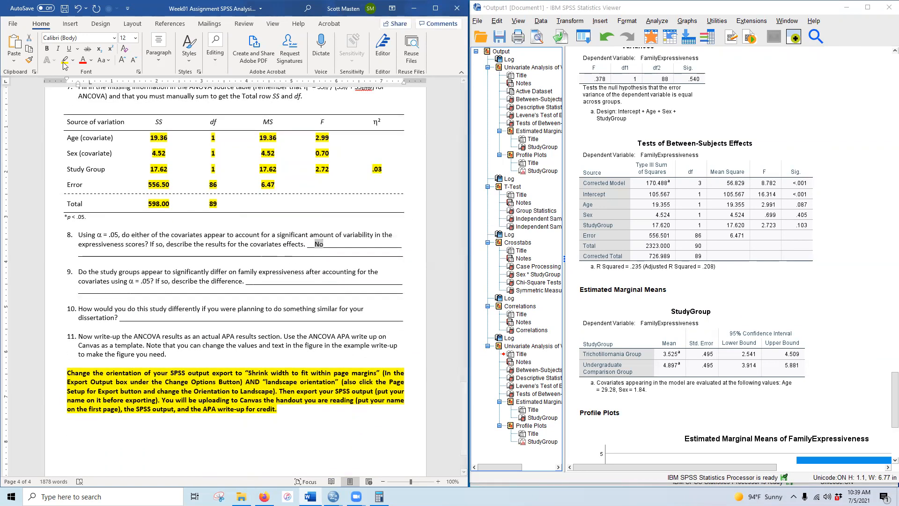
pyautogui.click(47, 48)
pyautogui.click(64, 60)
pyautogui.click(327, 187)
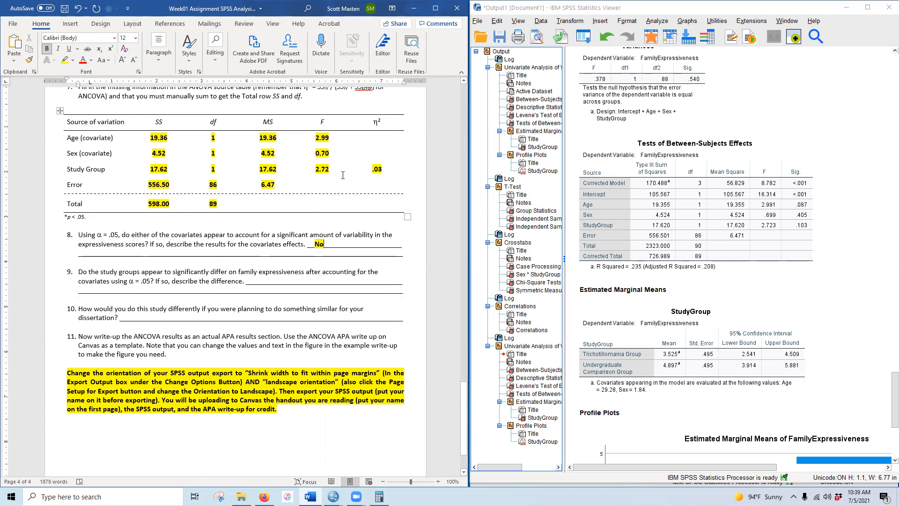
# Check the StudyGroup significance in the SPSS between-subjects table, and answer question 9 with "No", trimming the surplus underline
pyautogui.click(796, 209)
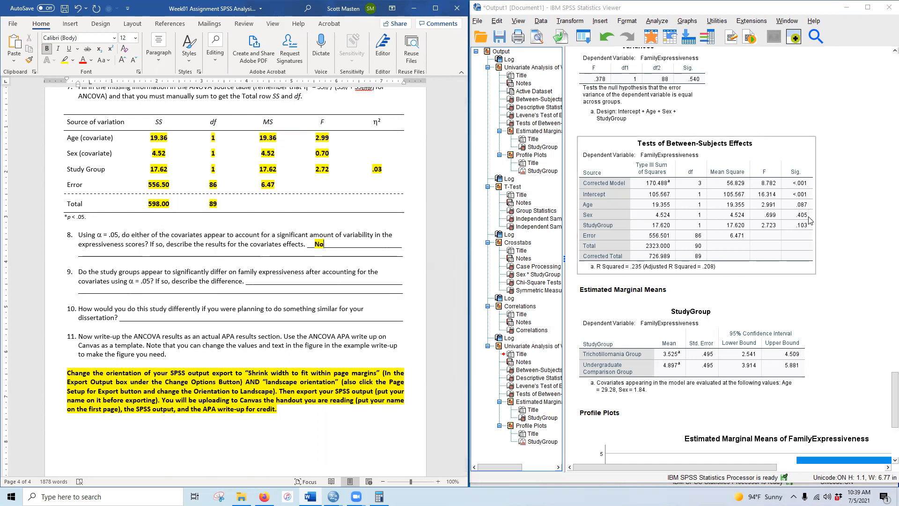
pyautogui.click(262, 355)
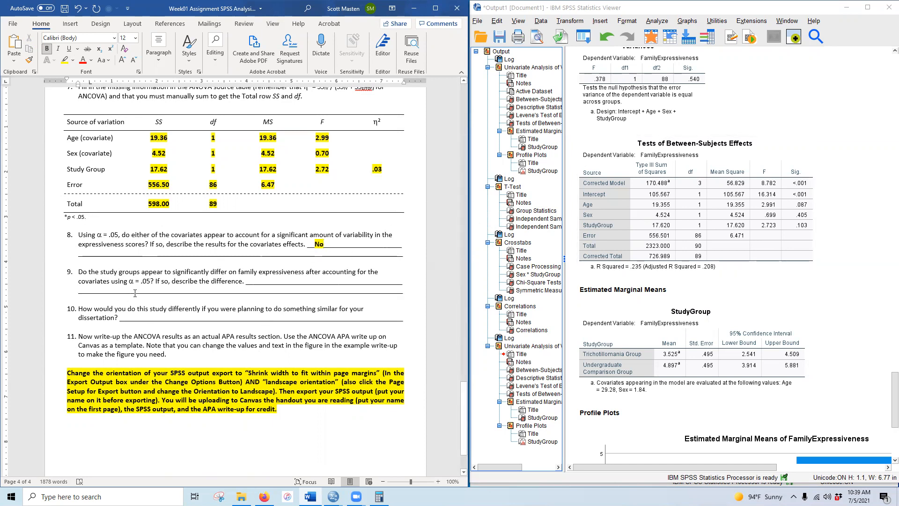
pyautogui.click(167, 273)
pyautogui.click(97, 280)
pyautogui.click(604, 246)
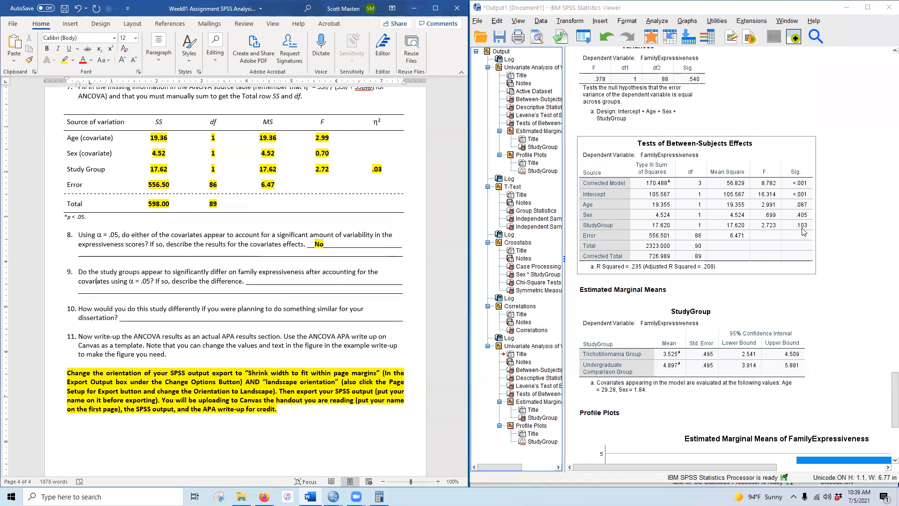
pyautogui.click(261, 282)
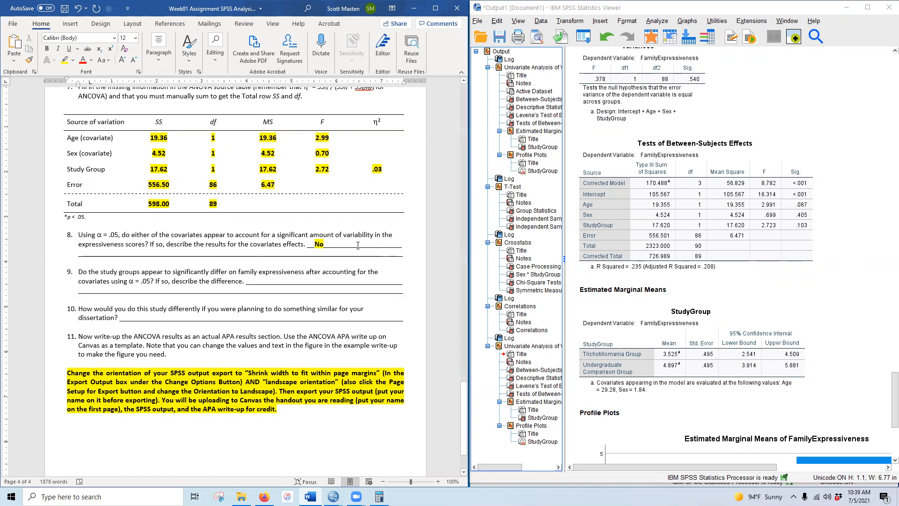
pyautogui.write('No')
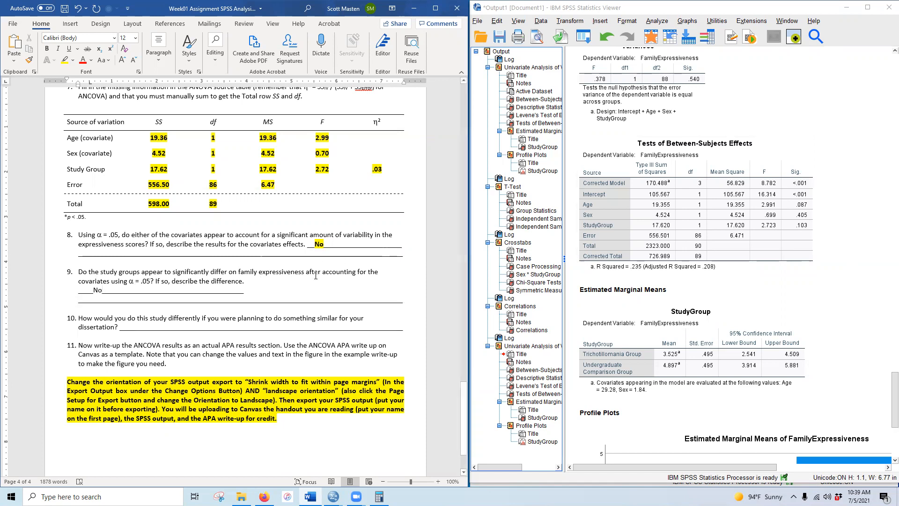
pyautogui.press('Delete')
pyautogui.press('Delete')
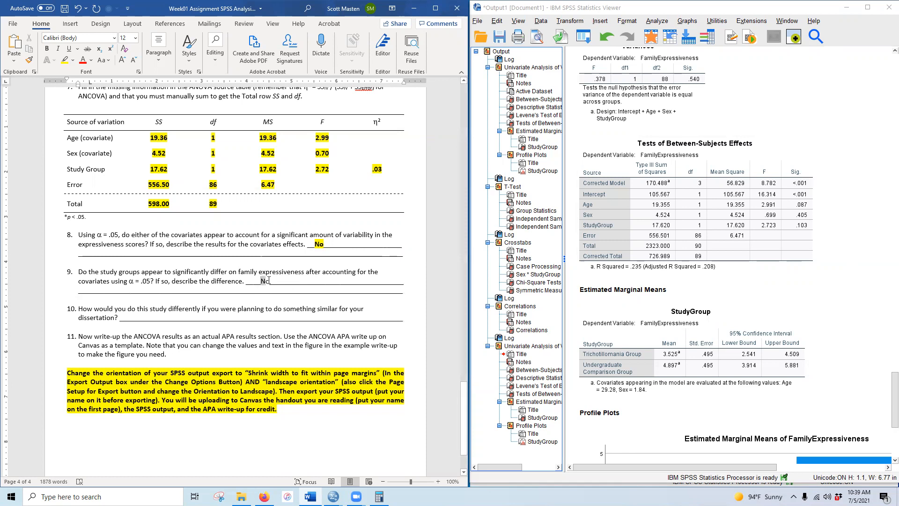
# Bold the "No" answer to question 9 and highlight it in yellow
pyautogui.doubleClick(265, 281)
pyautogui.click(47, 49)
pyautogui.click(65, 60)
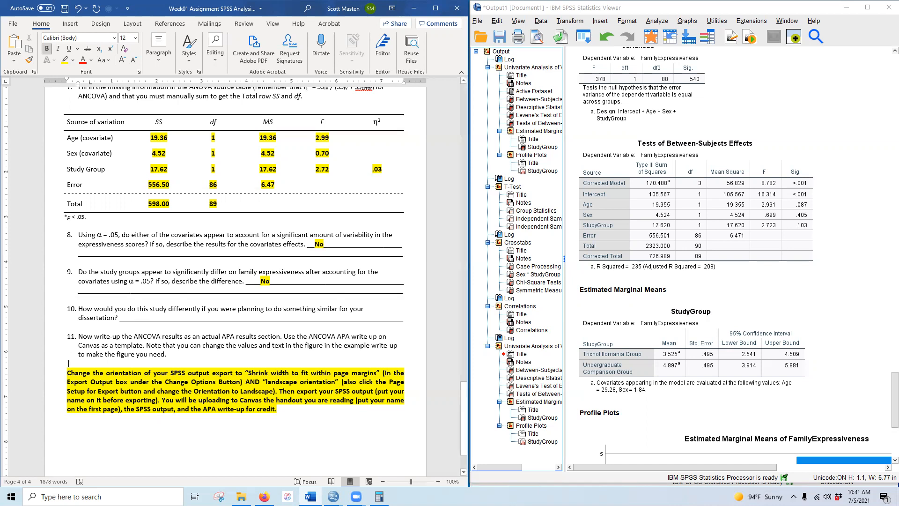
# Answer question 10 with "Use a comparison group that is similar to your study group of interest as possible" in place of part of the blank line
pyautogui.moveTo(125, 317); pyautogui.dragTo(236, 321)
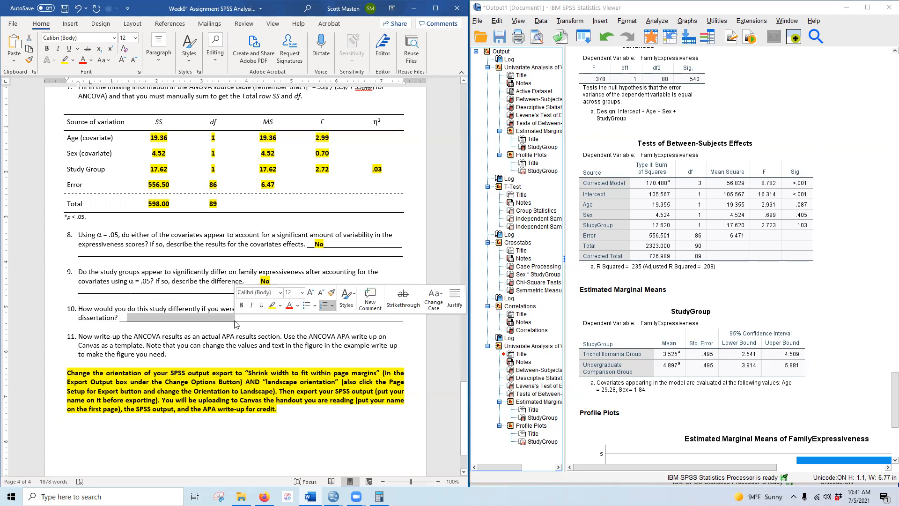
pyautogui.write('Use a comparison')
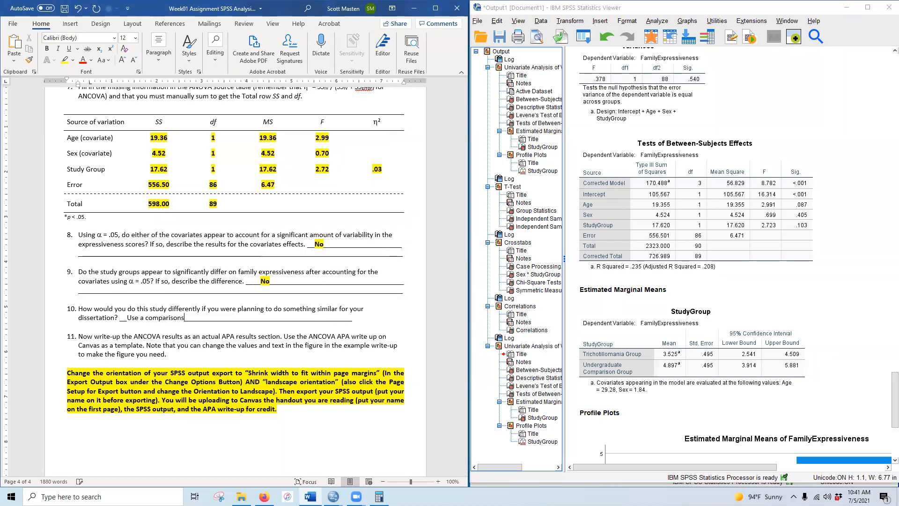
pyautogui.write(' group that is similar to')
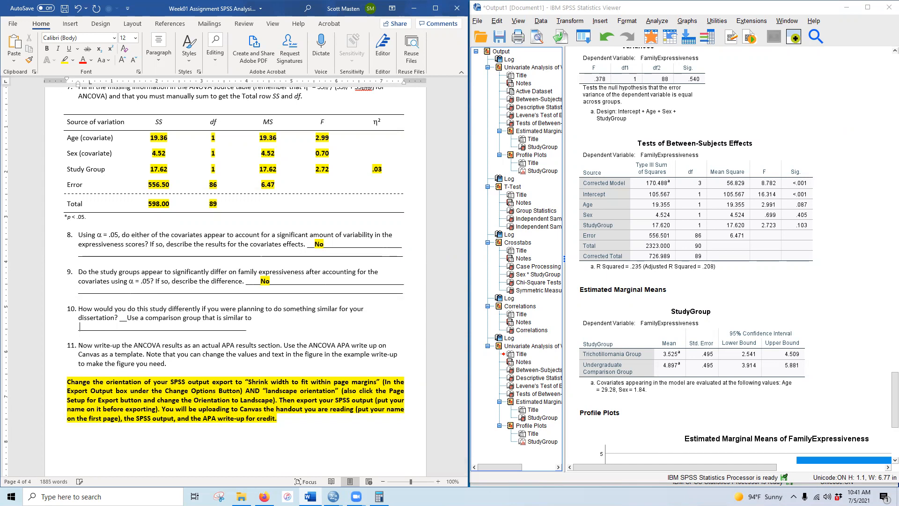
pyautogui.write(' your study group of intere')
pyautogui.write('st')
pyautogui.write(' as possib')
pyautogui.write('le')
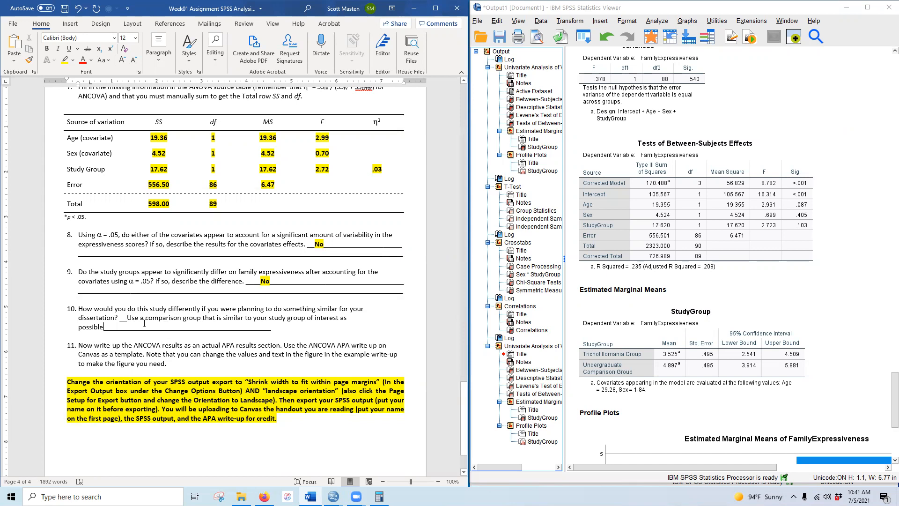
# Correct the question 10 answer's wording to "as similar to your study group of interest as is possible"
pyautogui.click(224, 316)
pyautogui.write('as')
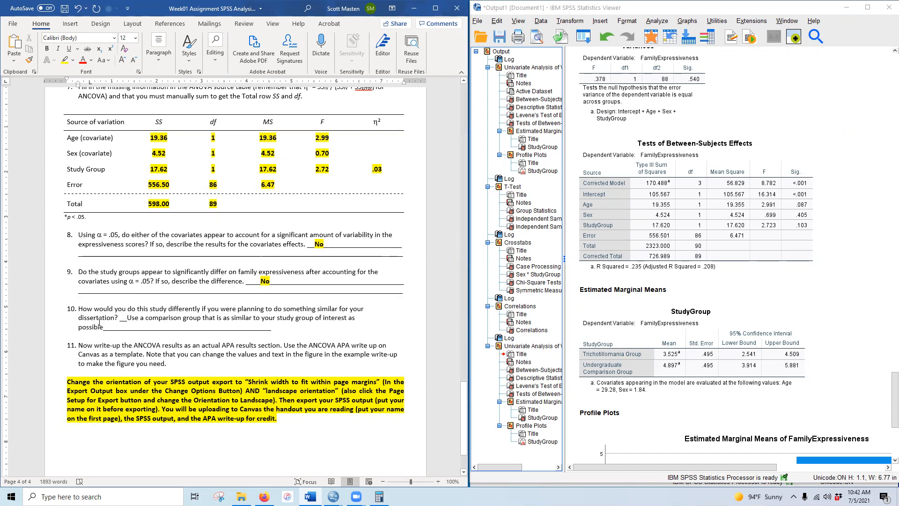
pyautogui.click(356, 318)
pyautogui.write('is possible')
# Bold the question 10 answer and highlight it in yellow, and save the document
pyautogui.moveTo(126, 317); pyautogui.dragTo(389, 318)
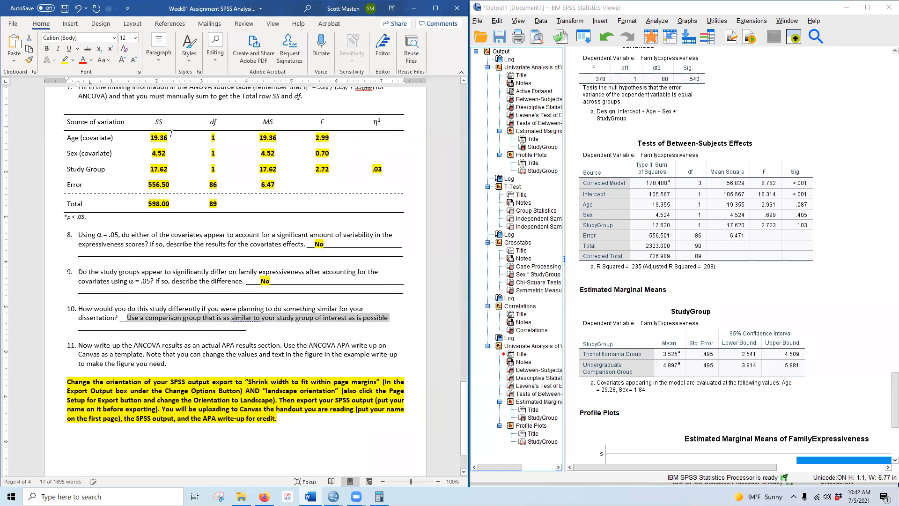
pyautogui.click(46, 49)
pyautogui.click(63, 60)
pyautogui.click(200, 251)
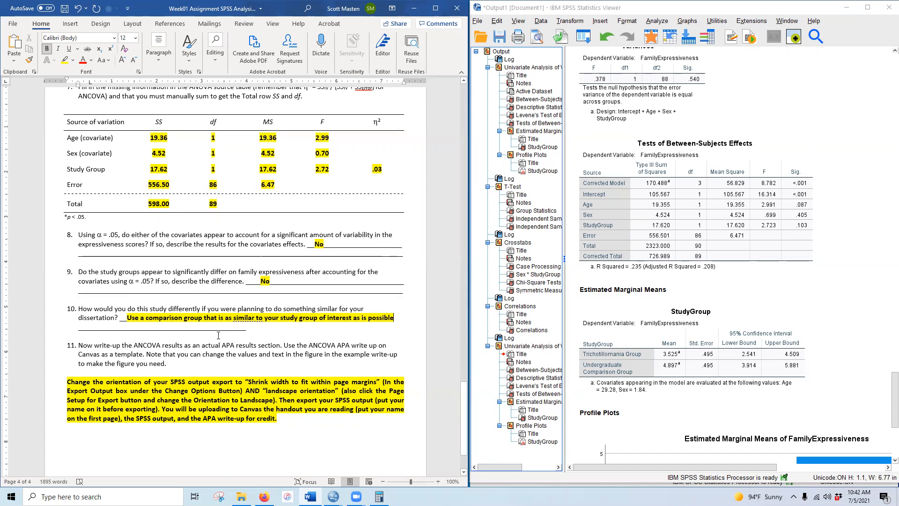
pyautogui.click(64, 9)
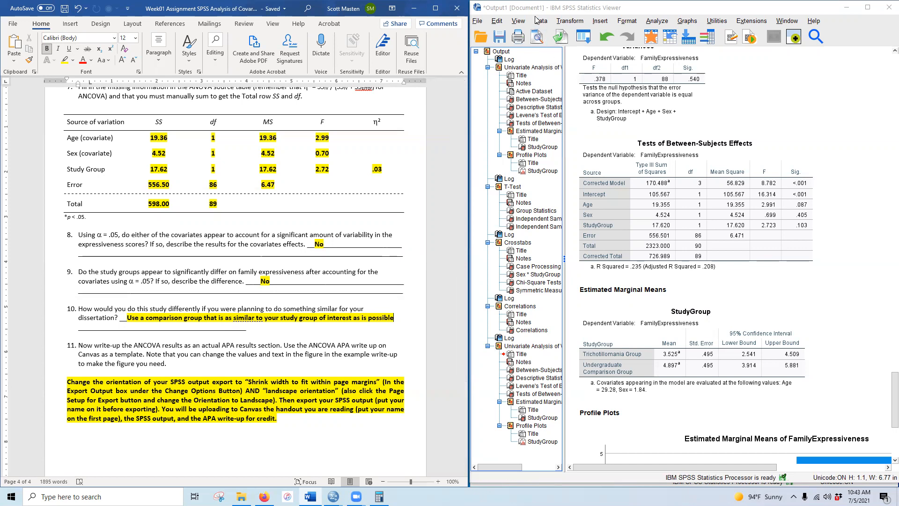
# Review the highlighted answers and both source tables through the assignment, from question 1 to question 10
pyautogui.scroll(15, 234, 348)
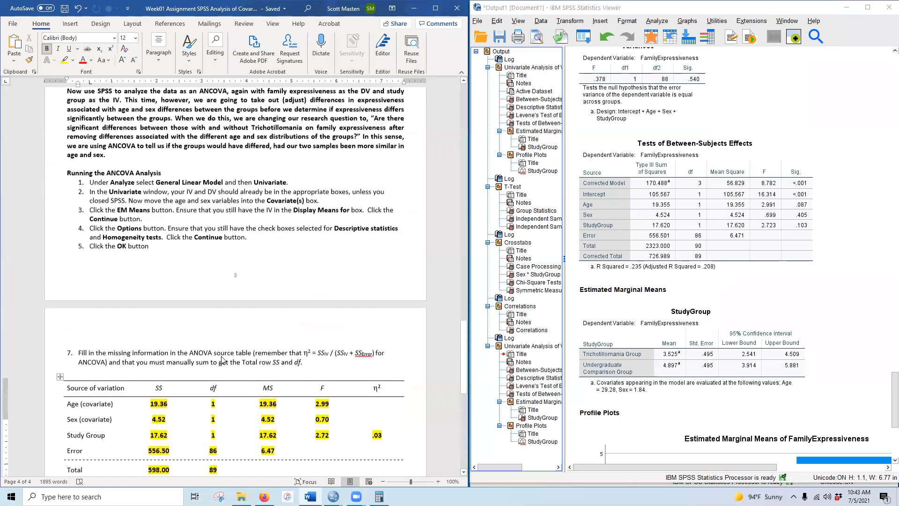
pyautogui.scroll(12, 233, 349)
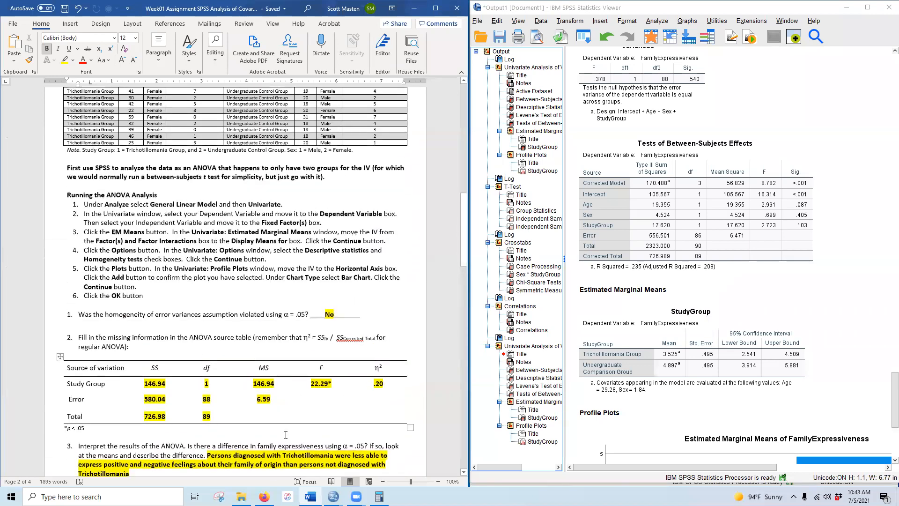
pyautogui.scroll(-12, 276, 428)
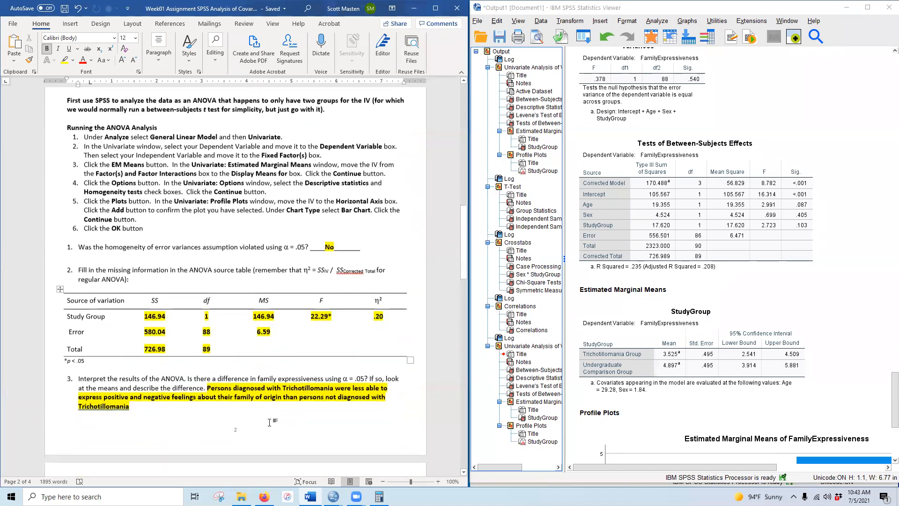
pyautogui.scroll(-9, 276, 428)
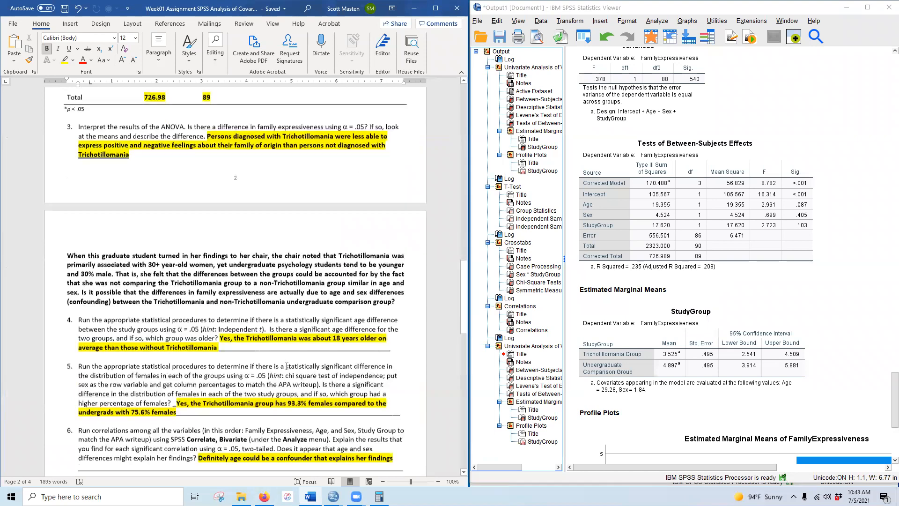
pyautogui.scroll(-8, 282, 370)
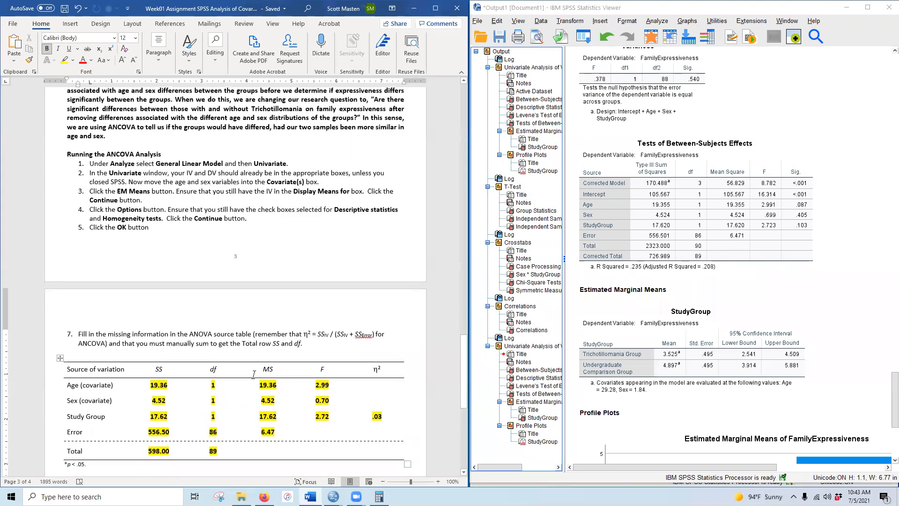
pyautogui.scroll(-4, 312, 361)
pyautogui.scroll(-4, 313, 360)
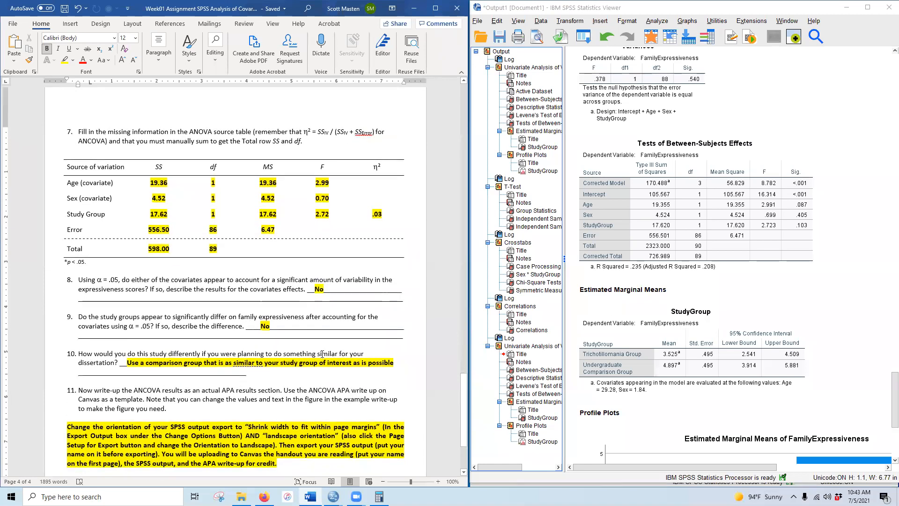